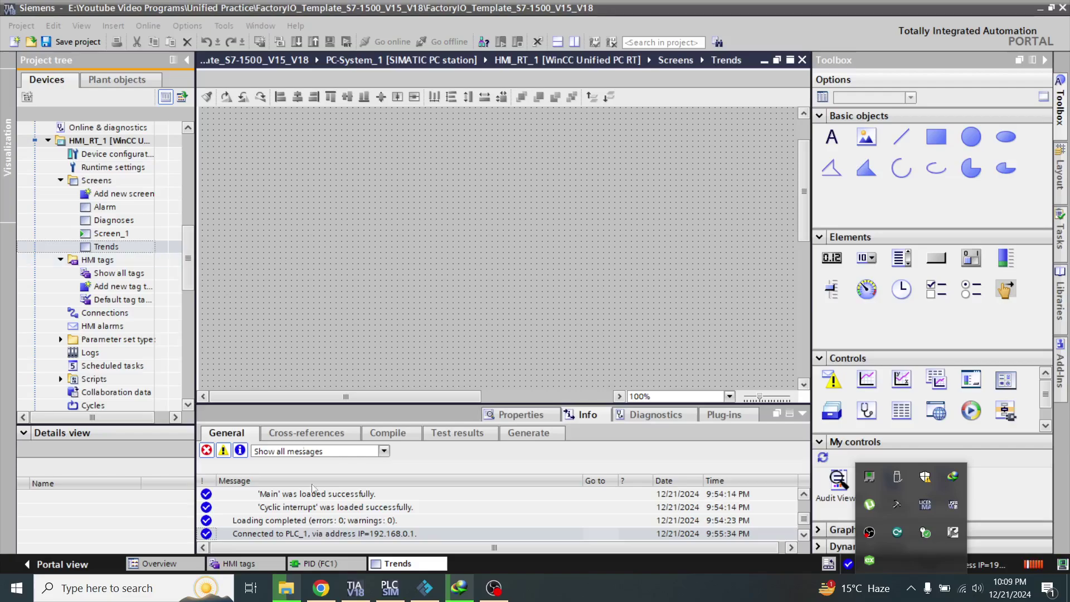
# Step: Open the complete HMI tag list of HMI_RT_1 and show its logging tags
pyautogui.doubleClick(138, 273)
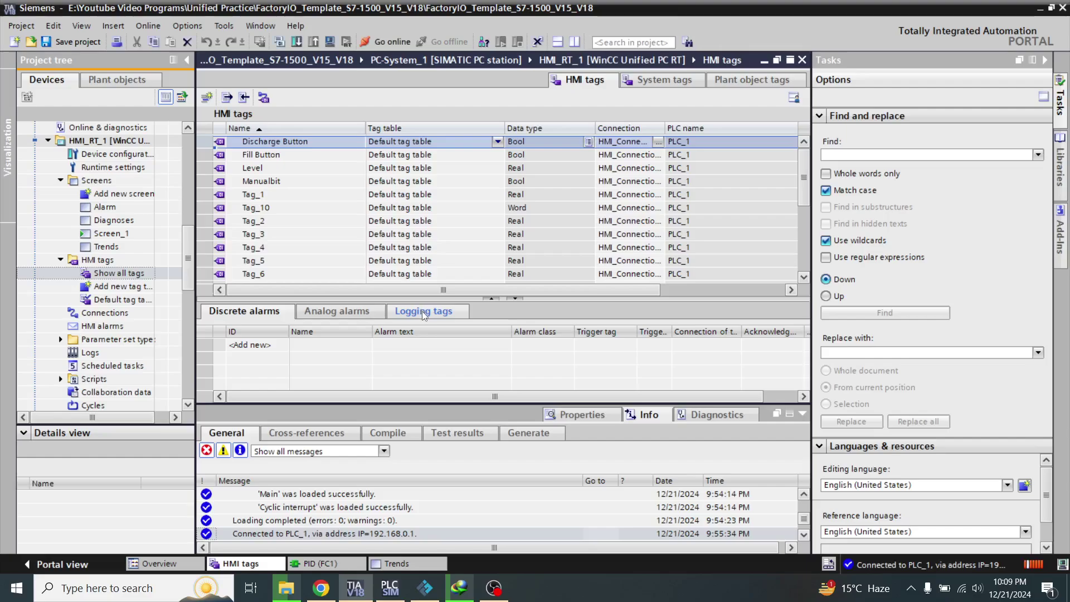
pyautogui.click(425, 312)
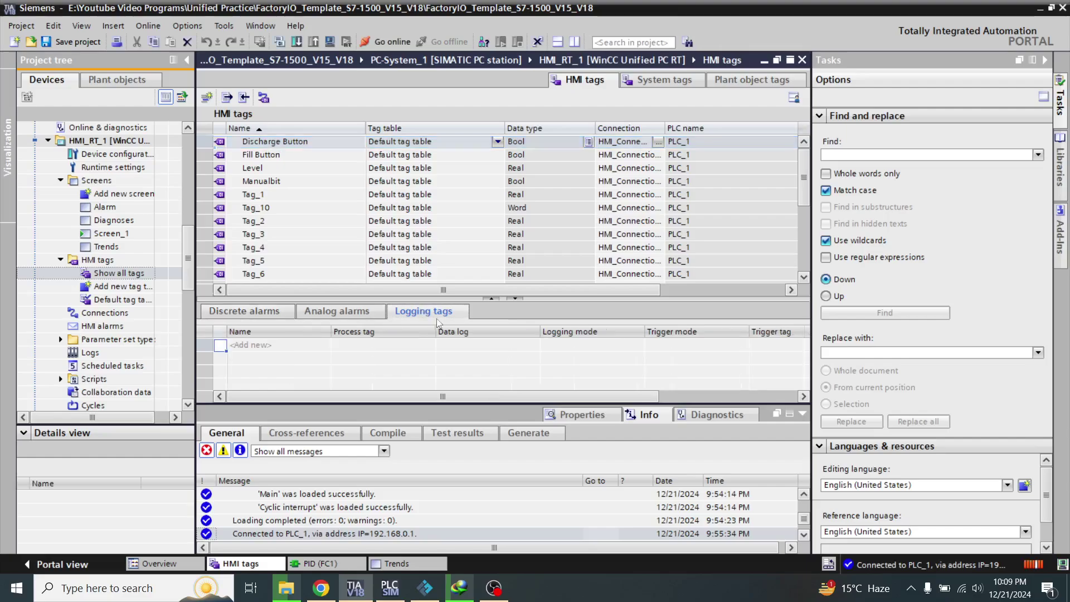
pyautogui.click(251, 346)
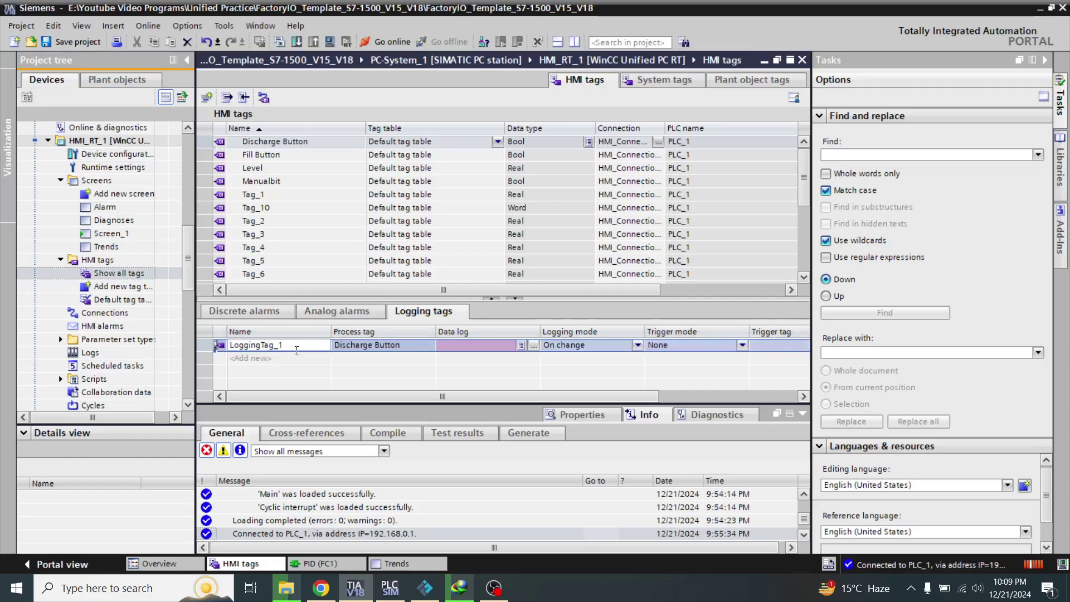
pyautogui.press('BackSpace')
pyautogui.press('BackSpace')
pyautogui.press('BackSpace')
pyautogui.press('BackSpace')
pyautogui.press('BackSpace')
pyautogui.press('BackSpace')
pyautogui.press('BackSpace')
pyautogui.press('BackSpace')
pyautogui.press('BackSpace')
pyautogui.press('BackSpace')
pyautogui.press('BackSpace')
pyautogui.press('BackSpace')
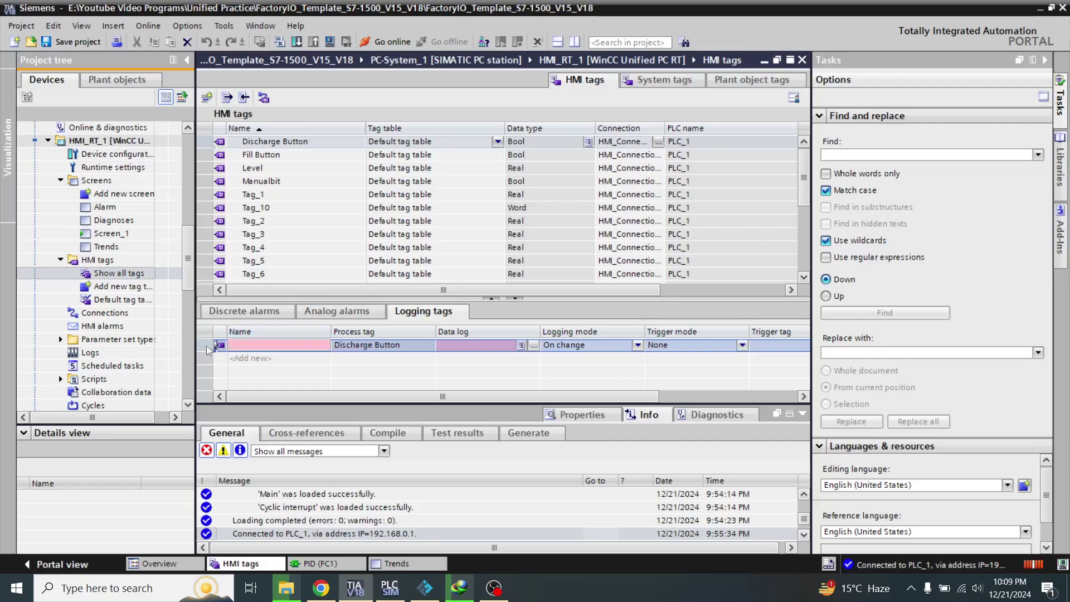
pyautogui.rightClick(210, 347)
pyautogui.click(236, 396)
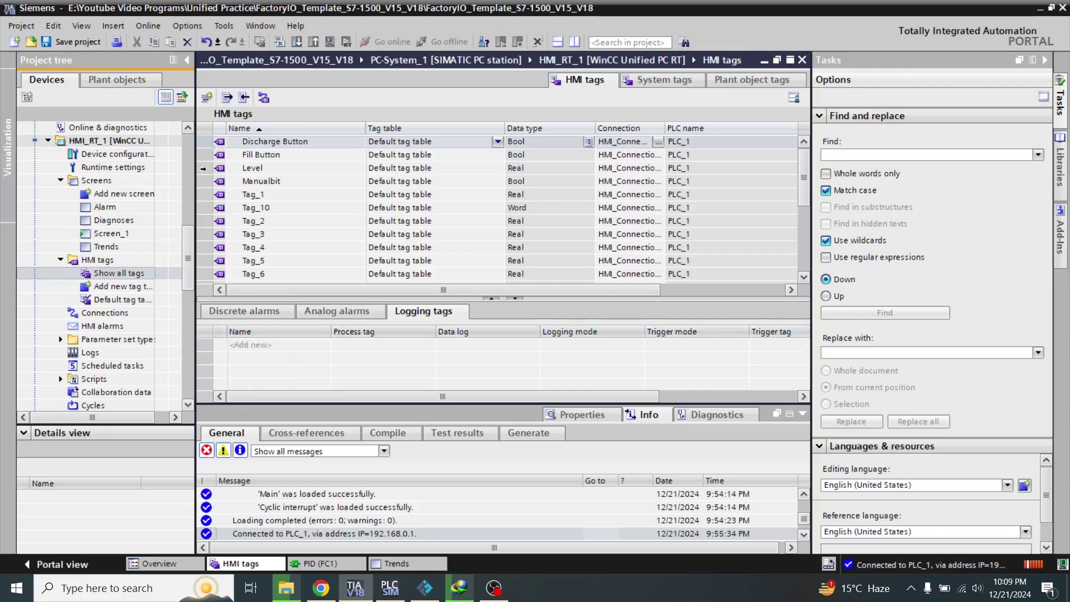
# Step: Add a logging tag named "level" to the Level HMI tag
pyautogui.click(204, 169)
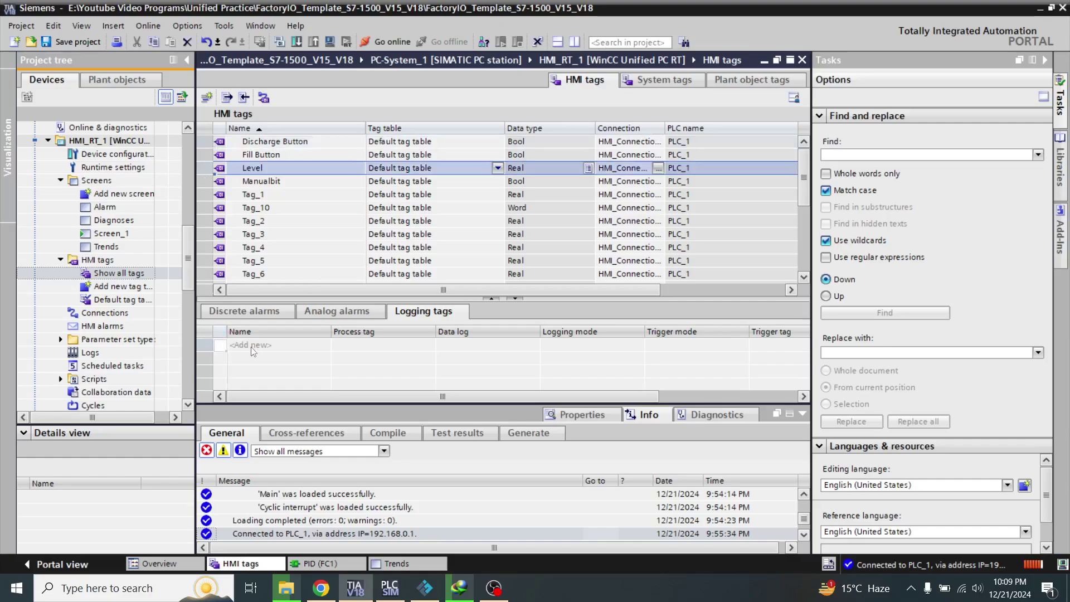
pyautogui.click(251, 346)
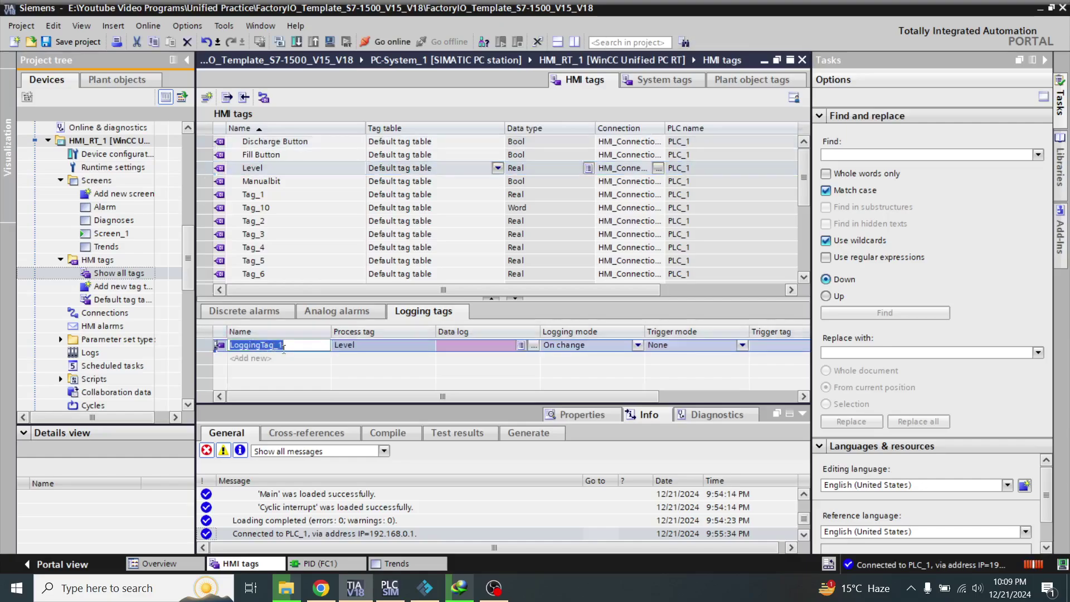
pyautogui.press('BackSpace')
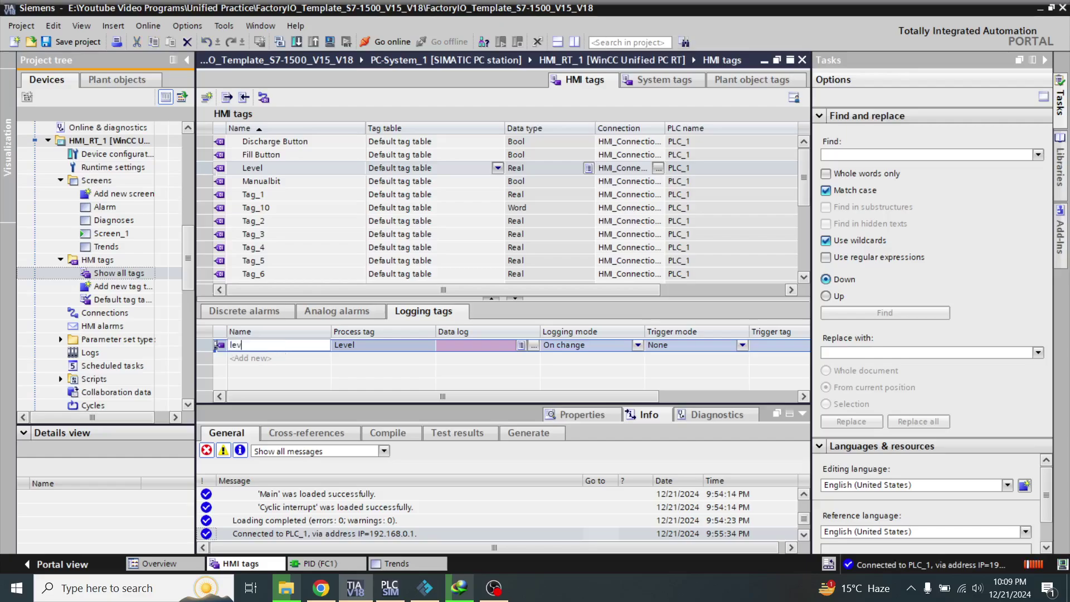
pyautogui.press('Return')
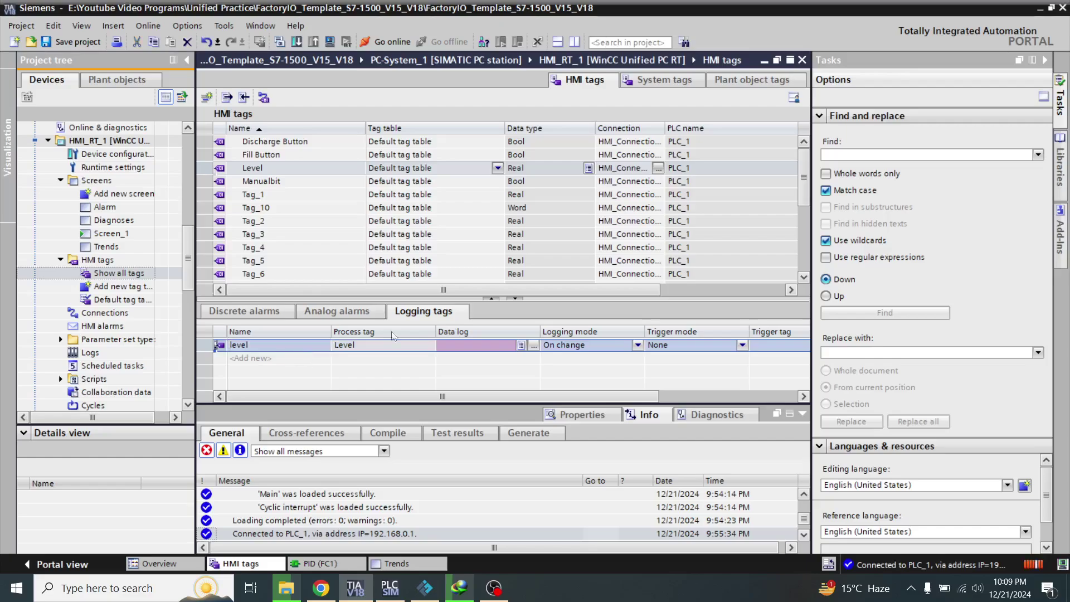
# Step: Check which data logs can be assigned to the level logging tag
pyautogui.click(535, 346)
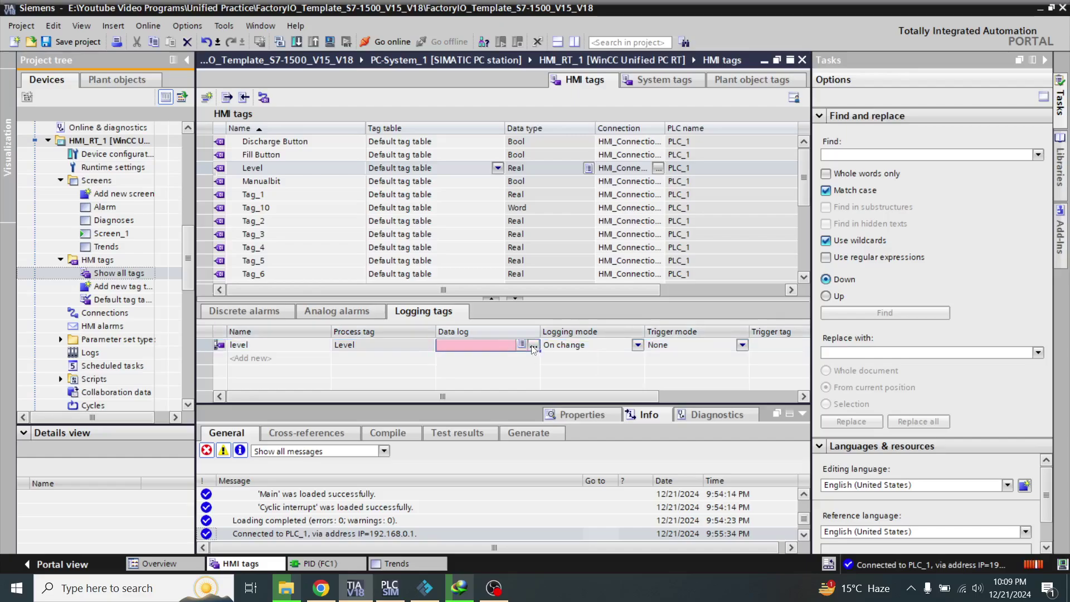
pyautogui.click(533, 345)
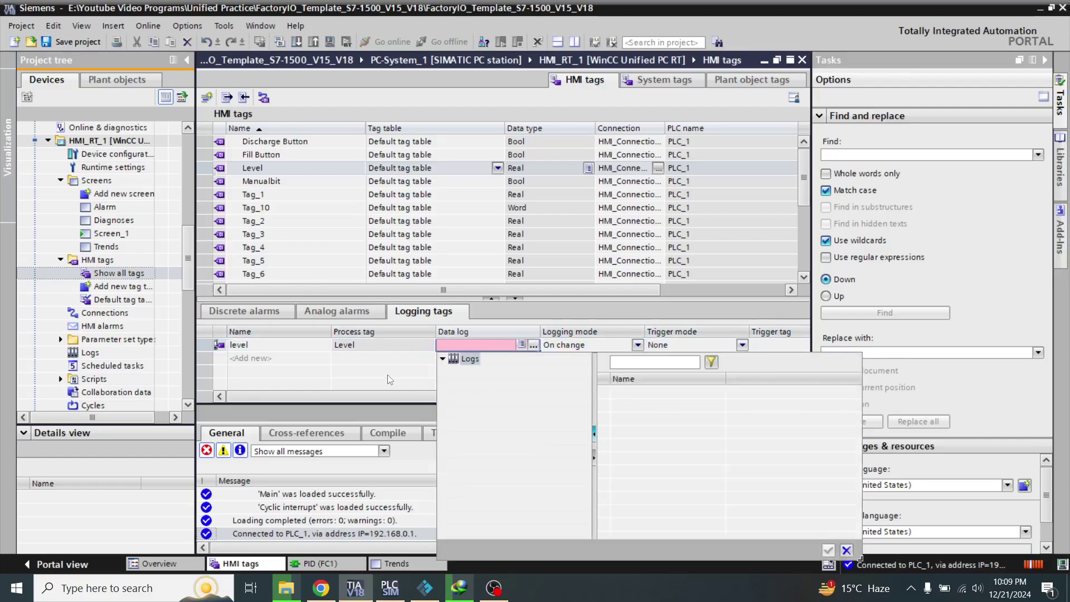
pyautogui.click(390, 379)
pyautogui.moveTo(479, 397); pyautogui.dragTo(419, 408)
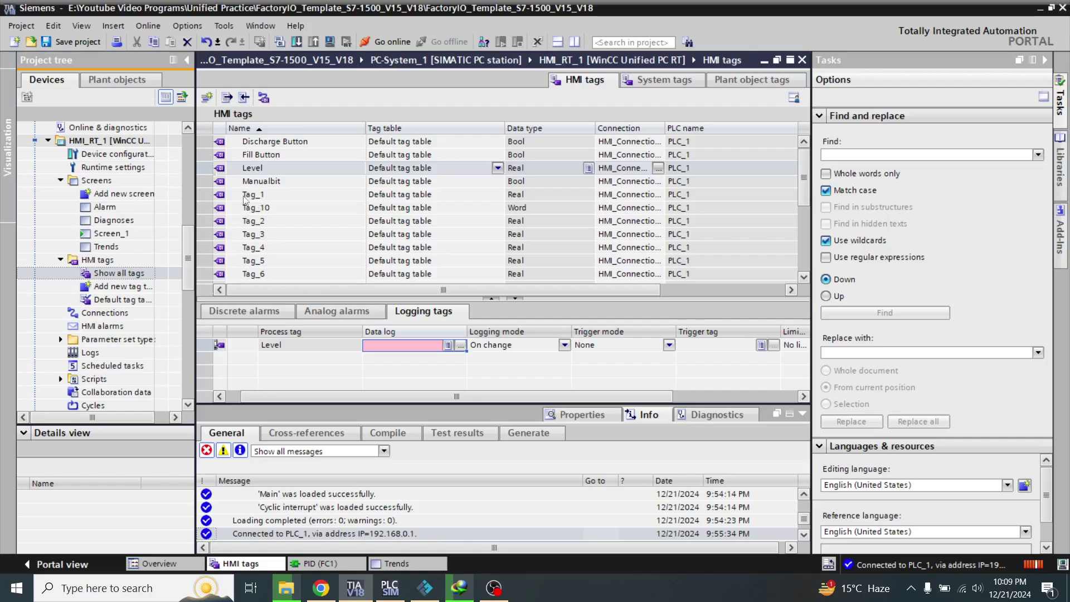
# Step: Add a logging tag named "setpoint" to the HMI tag Tag_1
pyautogui.click(205, 195)
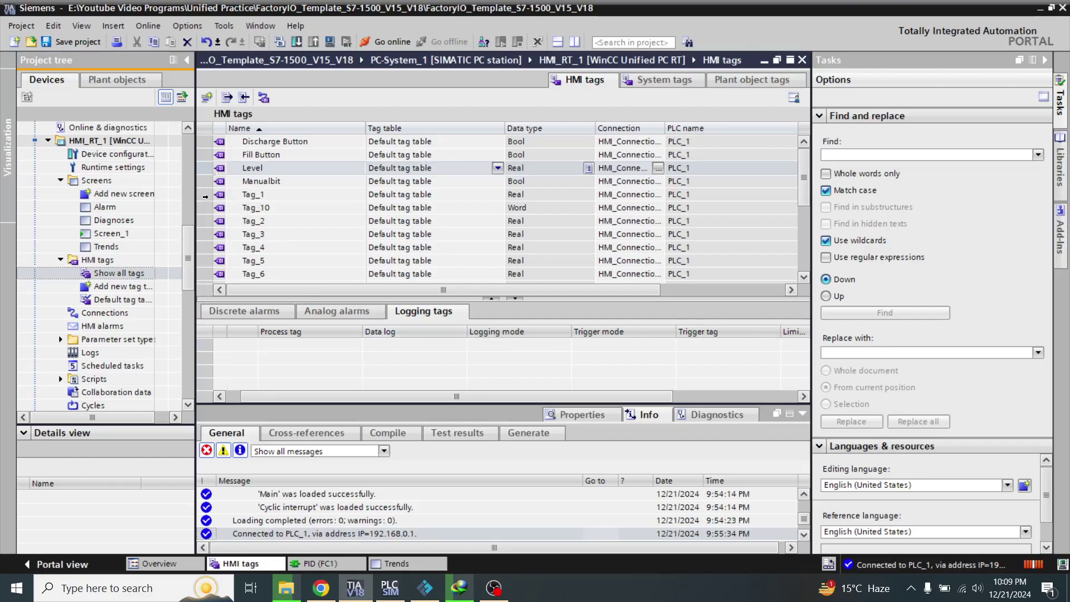
pyautogui.click(298, 348)
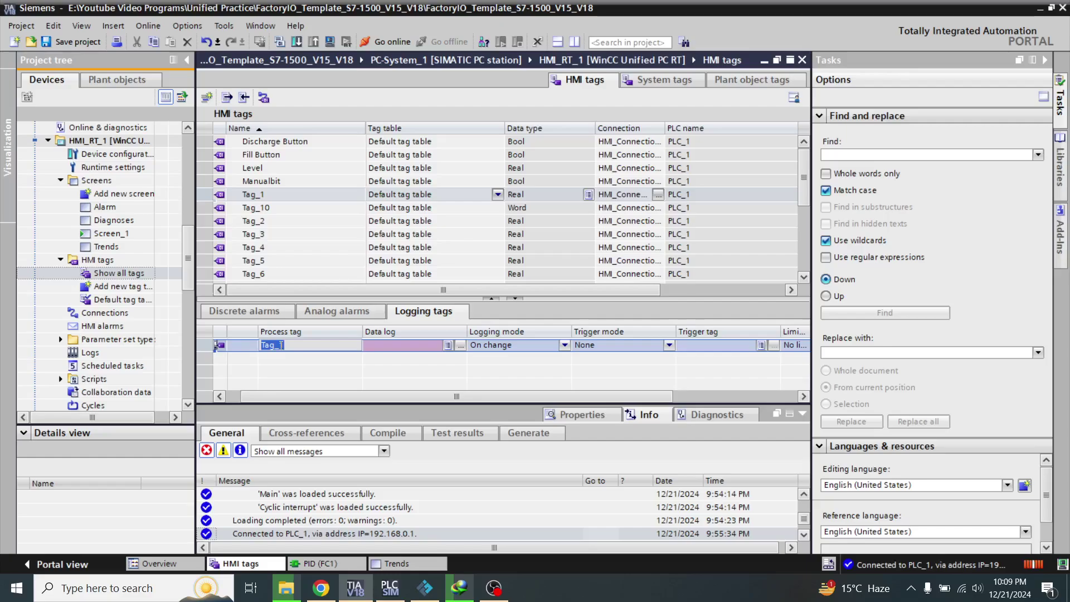
pyautogui.press('Return')
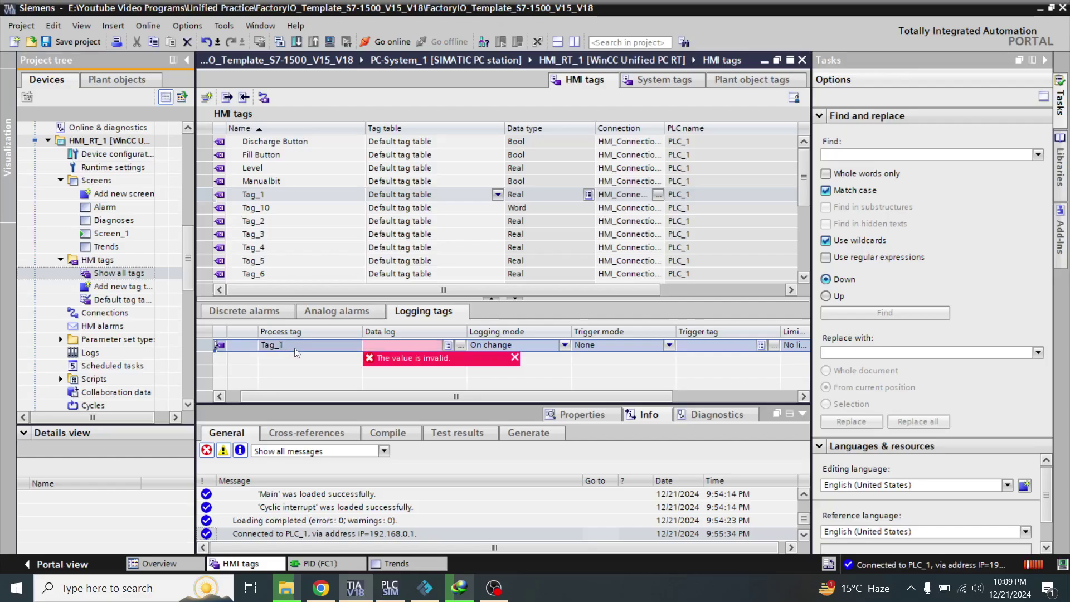
pyautogui.click(294, 347)
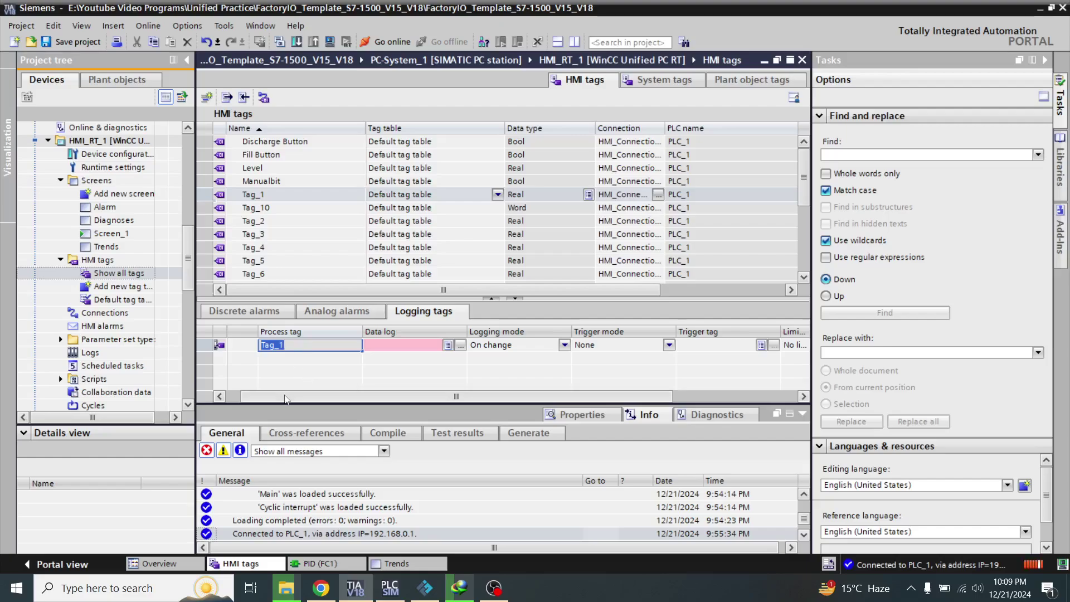
pyautogui.moveTo(267, 400); pyautogui.dragTo(255, 400)
pyautogui.click(291, 348)
pyautogui.doubleClick(290, 345)
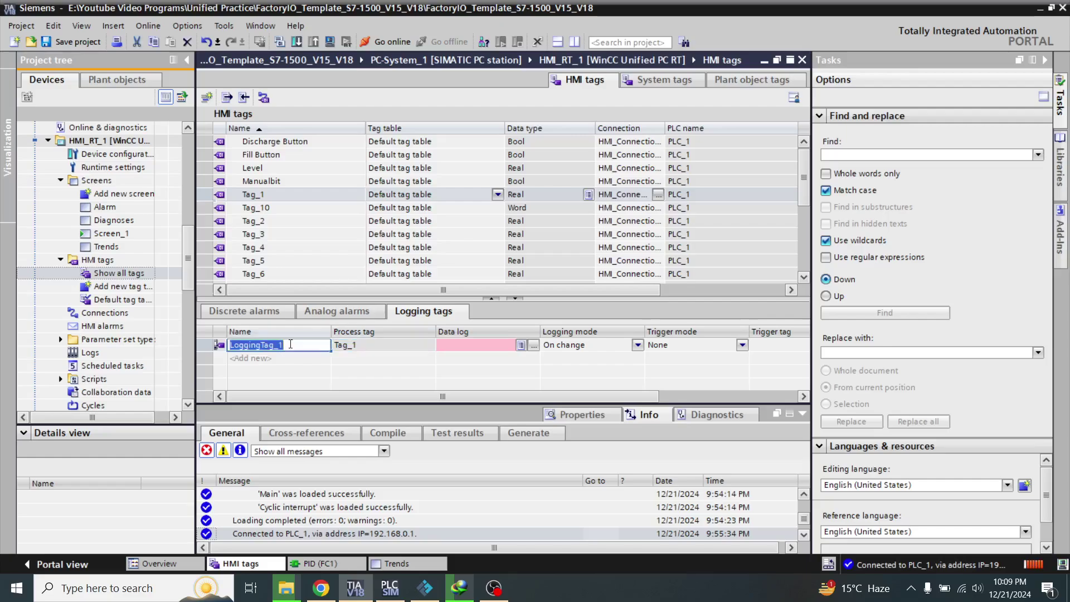
pyautogui.write('setpoint')
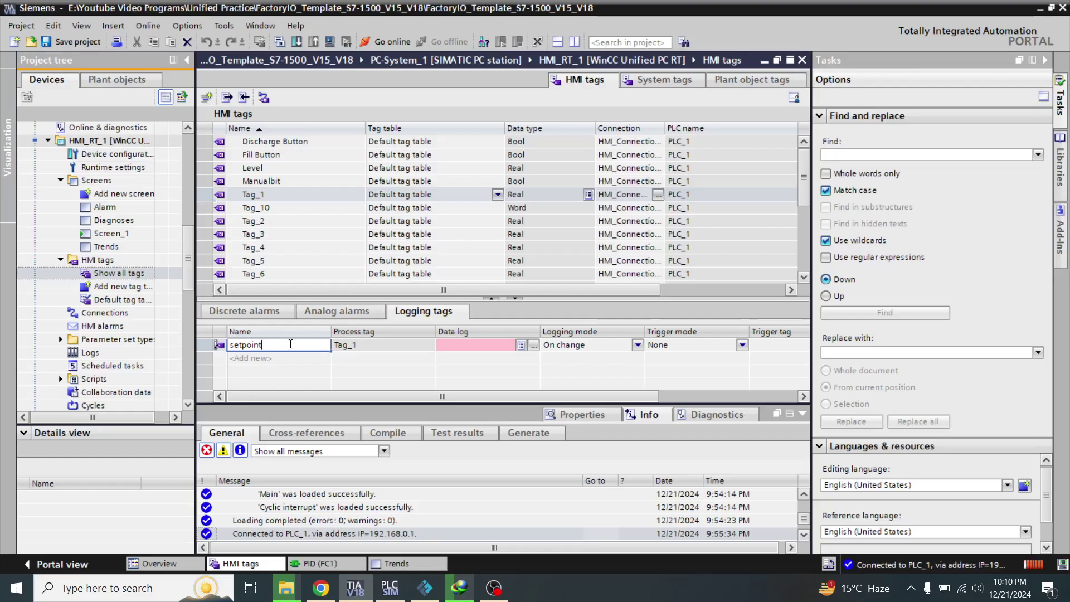
pyautogui.press('Return')
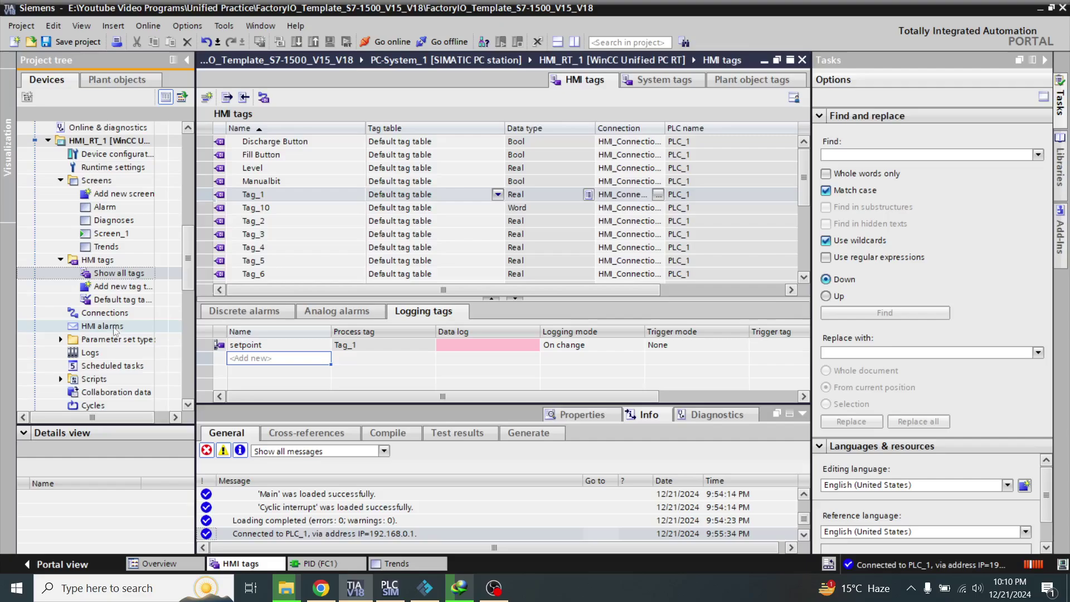
# Step: Open the logs of HMI_RT_1 and add a new data log, keeping its default name
pyautogui.click(107, 356)
pyautogui.doubleClick(108, 357)
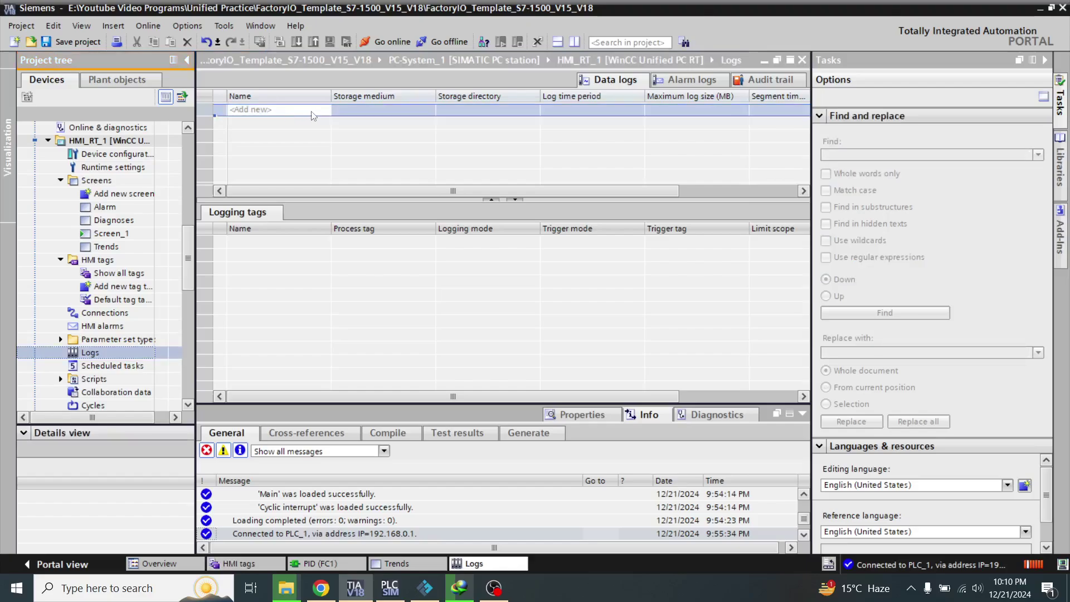
pyautogui.click(308, 111)
pyautogui.doubleClick(308, 112)
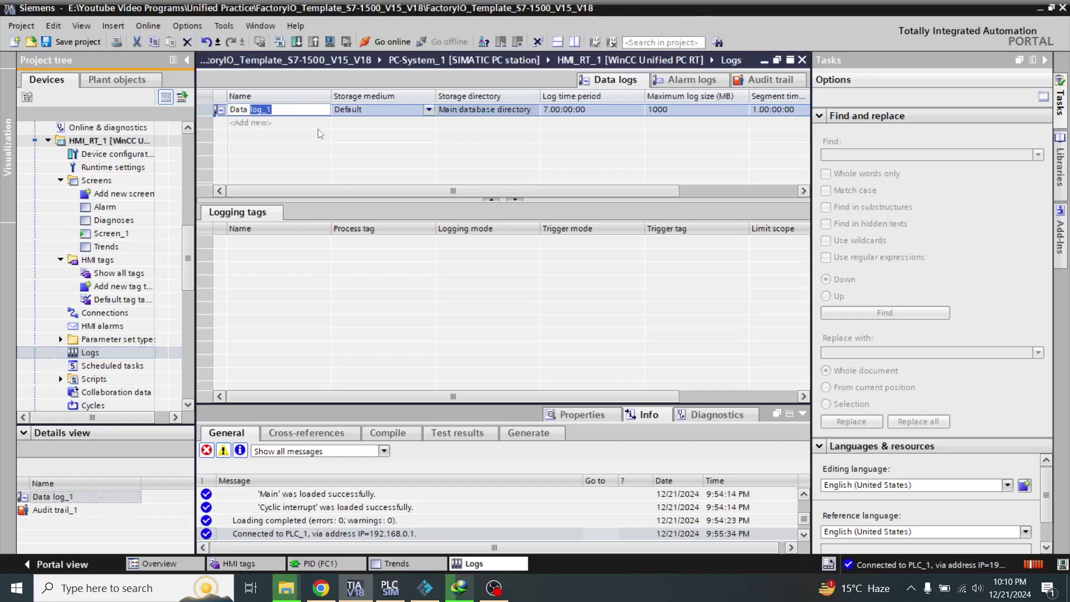
pyautogui.press('Return')
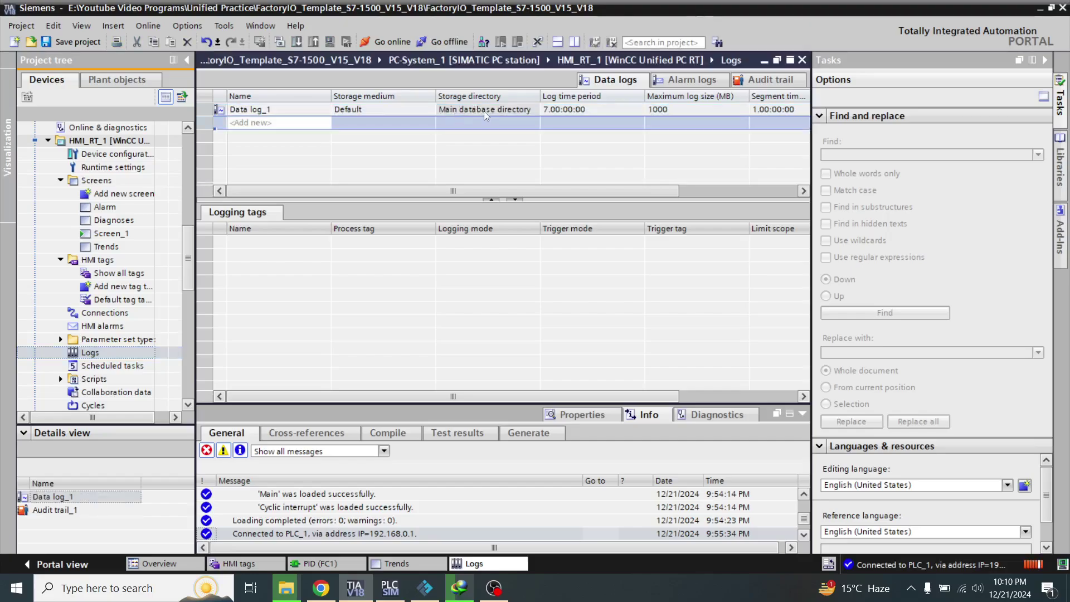
# Step: Set the new data log's storage medium to Local
pyautogui.click(484, 111)
pyautogui.doubleClick(516, 110)
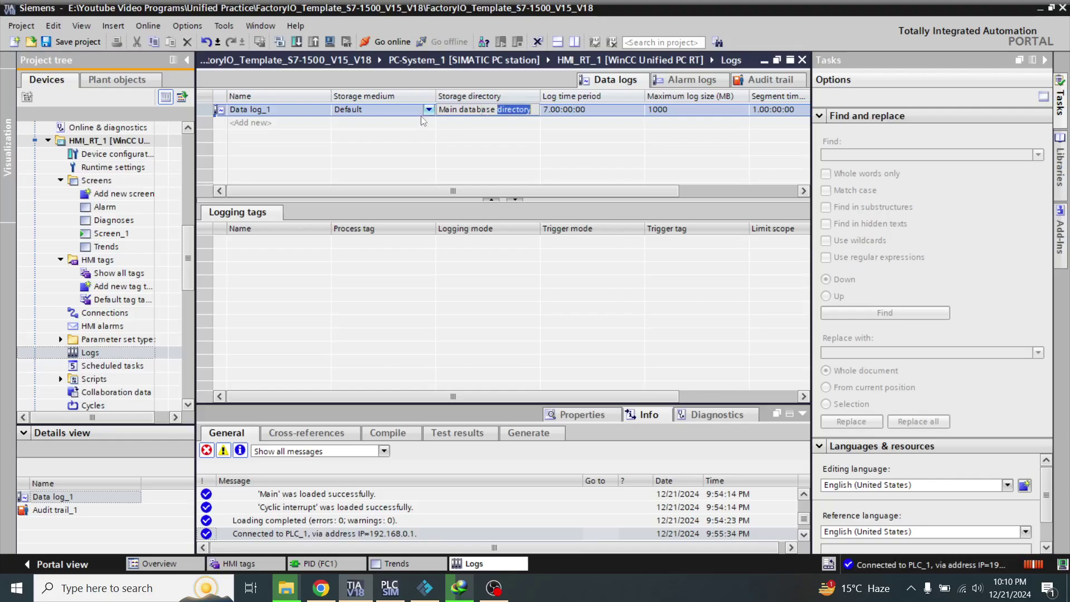
pyautogui.click(428, 111)
pyautogui.click(427, 110)
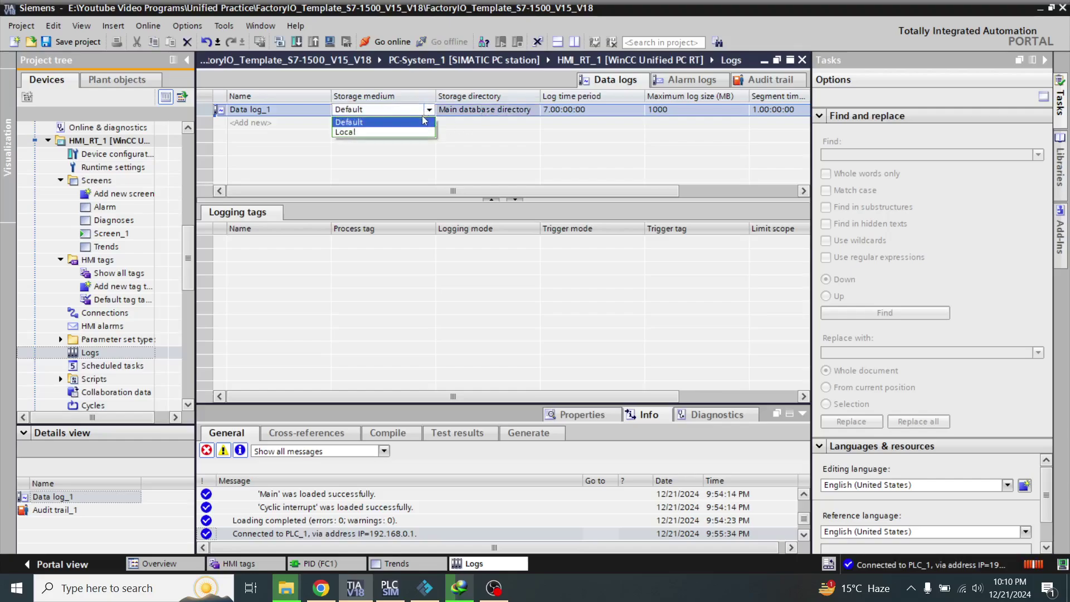
pyautogui.click(420, 132)
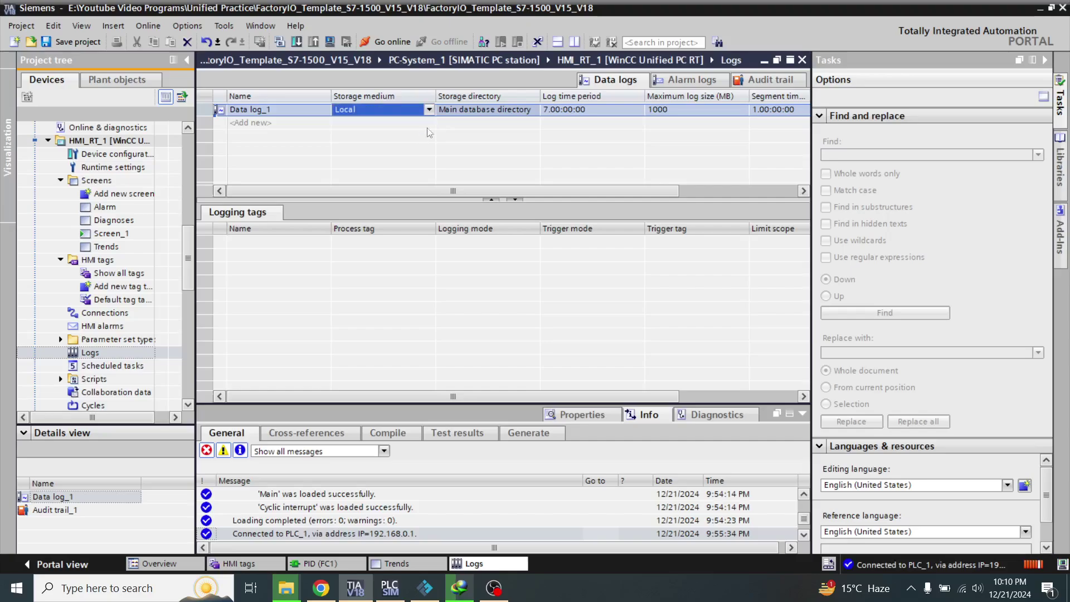
# Step: Switch to File Explorer and copy the path of the UnifiedArchive folder on the INSTALL MATERIALS (G:) drive, then close the folder window
pyautogui.click(486, 114)
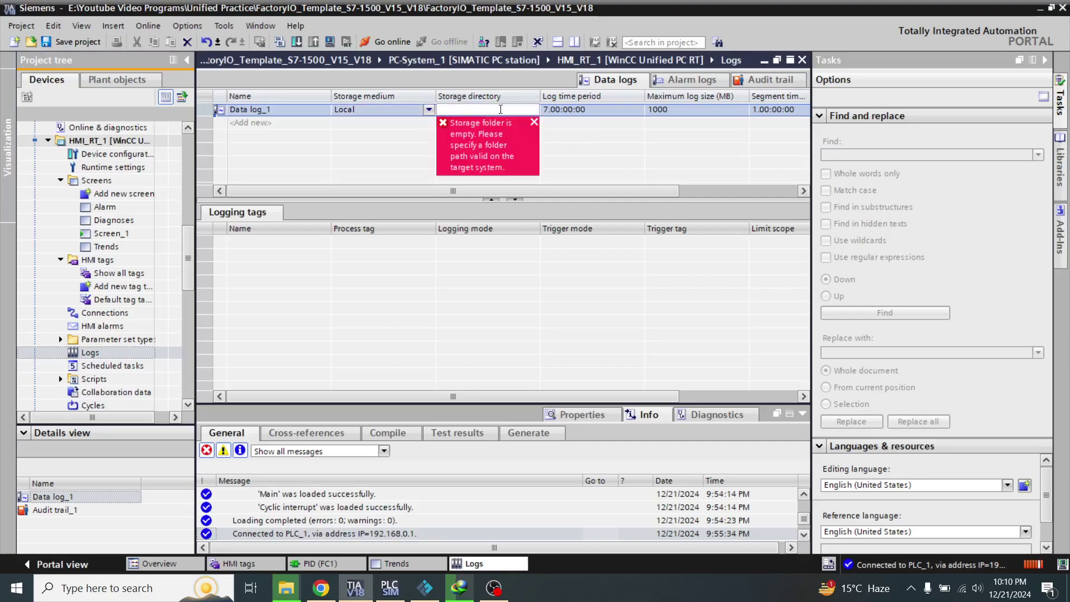
pyautogui.click(286, 588)
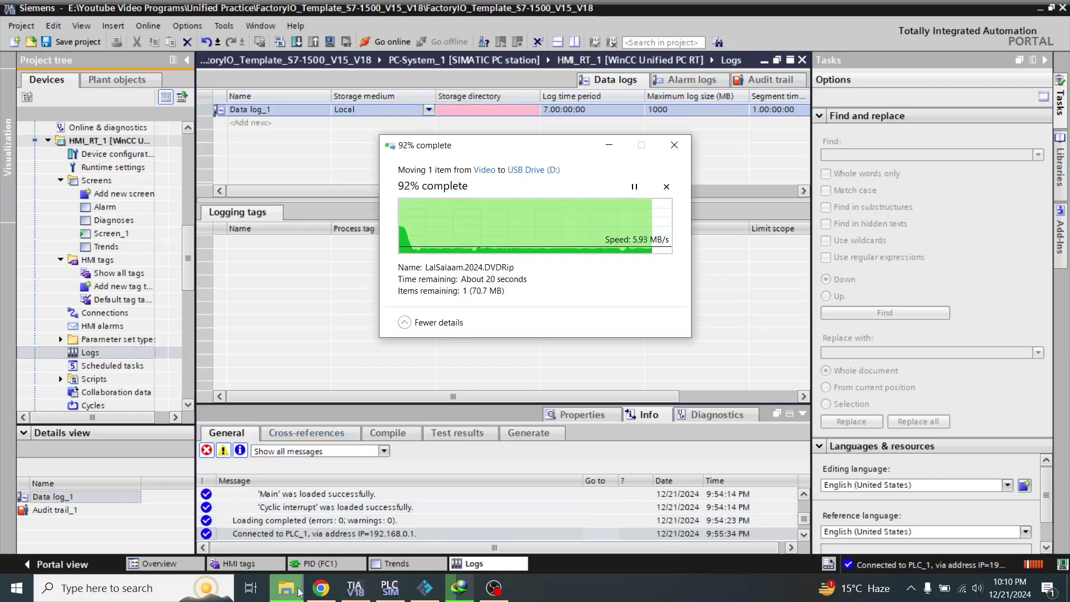
pyautogui.click(29, 588)
pyautogui.moveTo(26, 465)
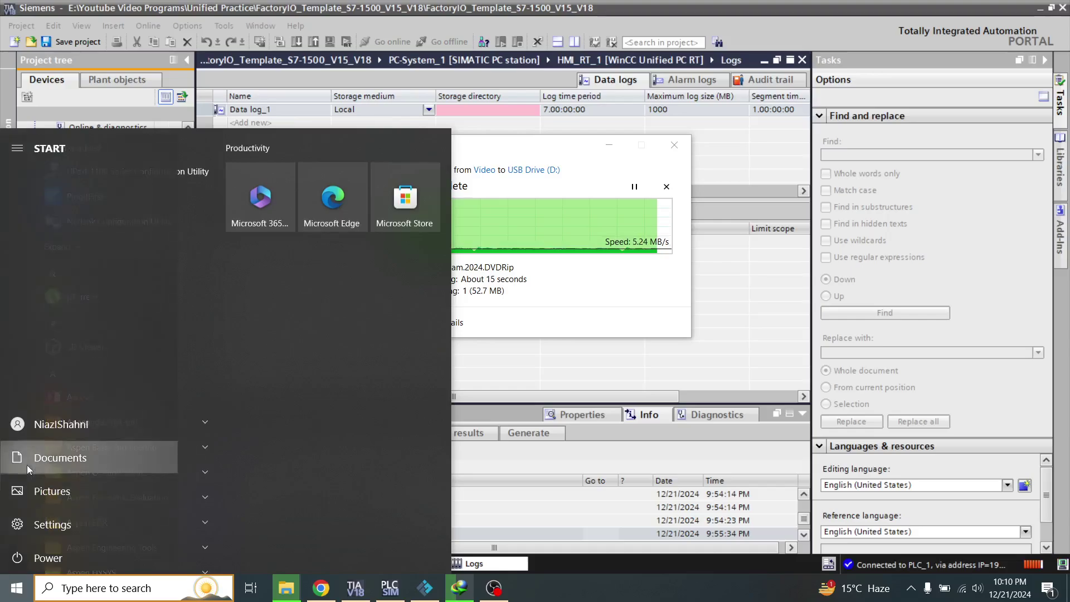
pyautogui.click(87, 457)
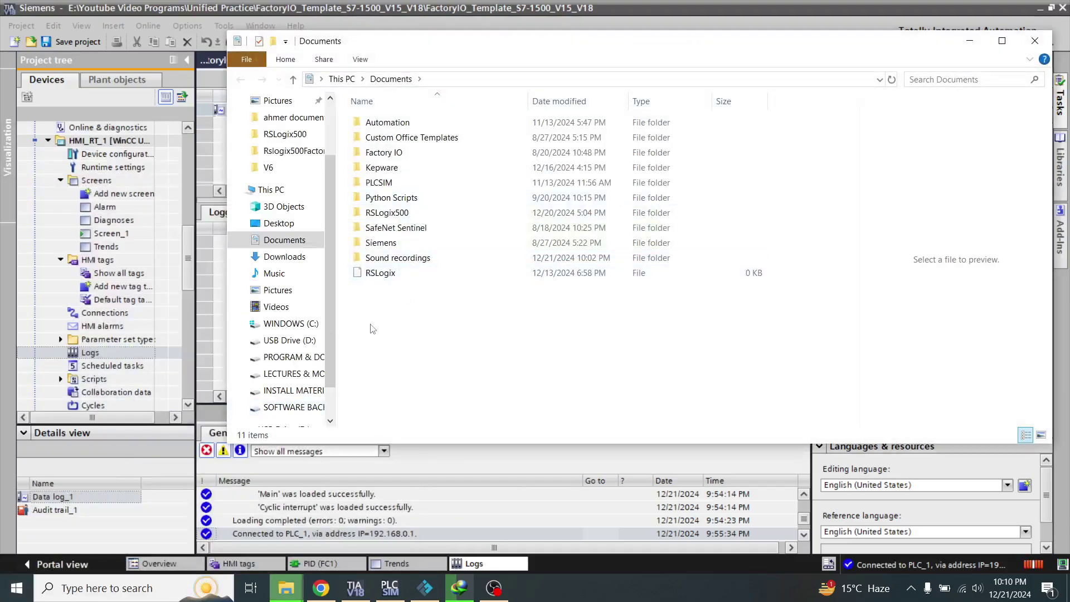
pyautogui.click(301, 390)
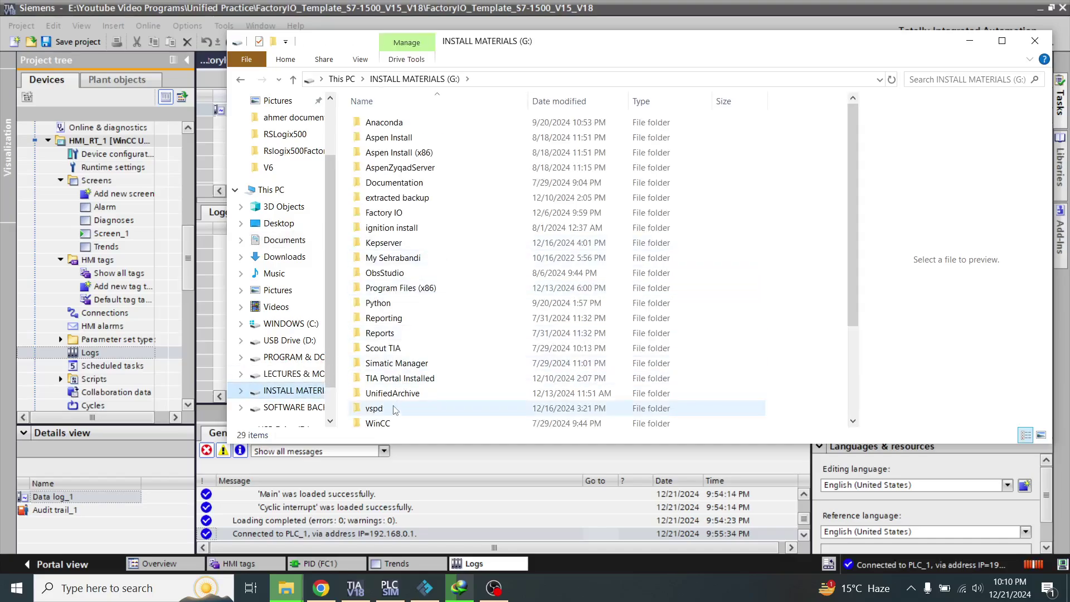
pyautogui.doubleClick(402, 394)
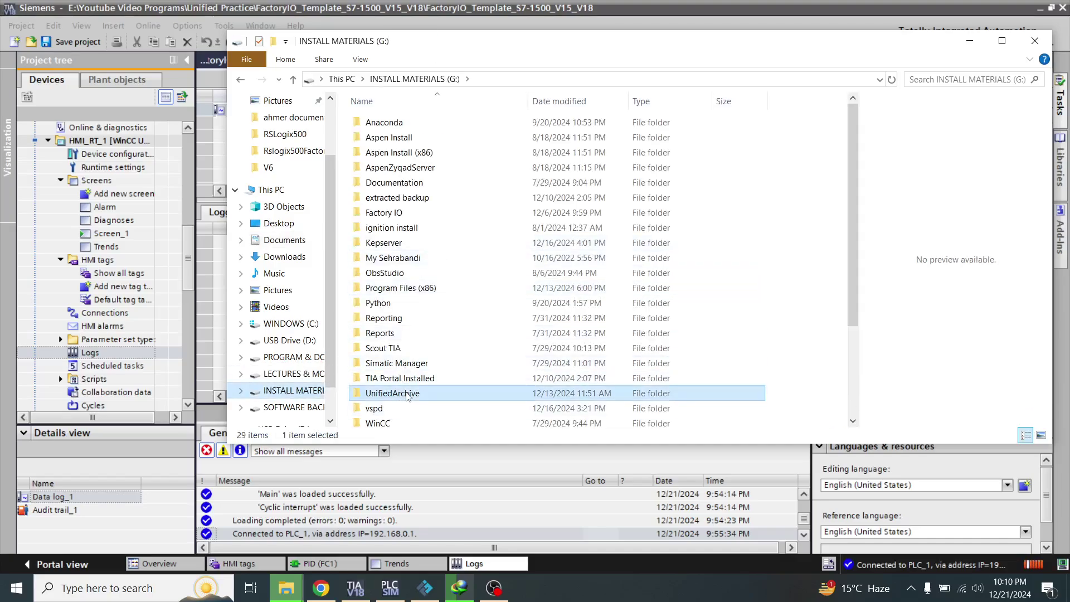
pyautogui.click(560, 78)
pyautogui.hotkey('ctrl', 'c')
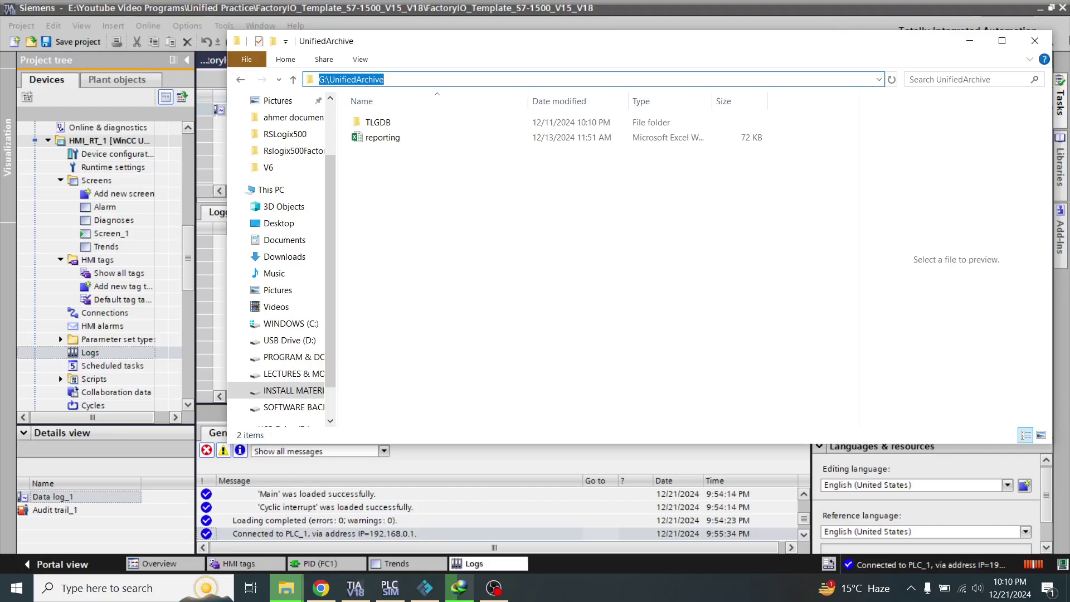
pyautogui.click(1033, 48)
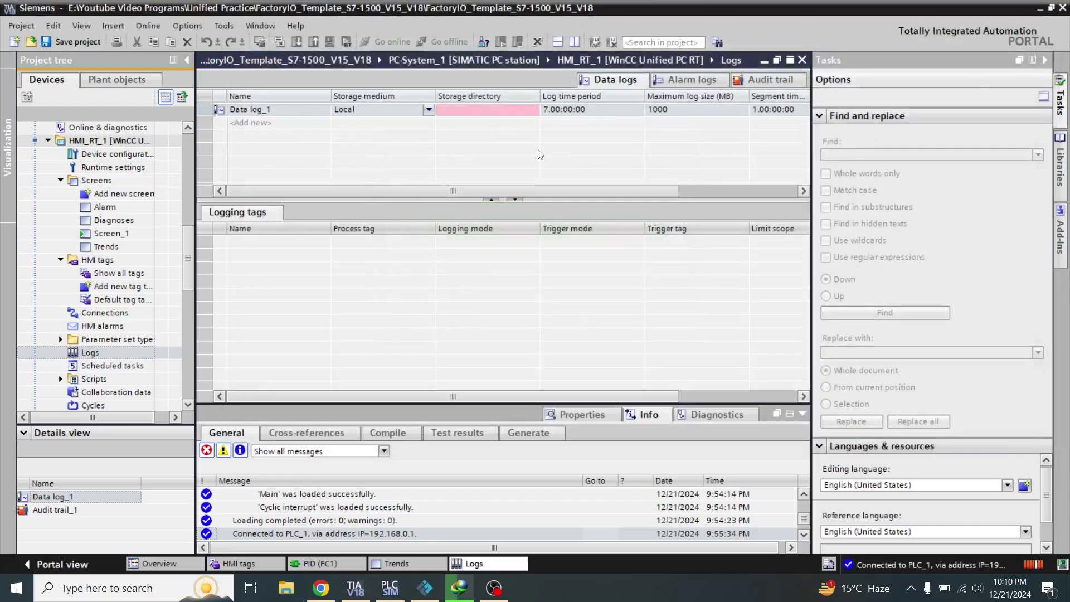
# Step: Set the data log's storage directory to the copied path G:\UnifiedArchive
pyautogui.click(500, 115)
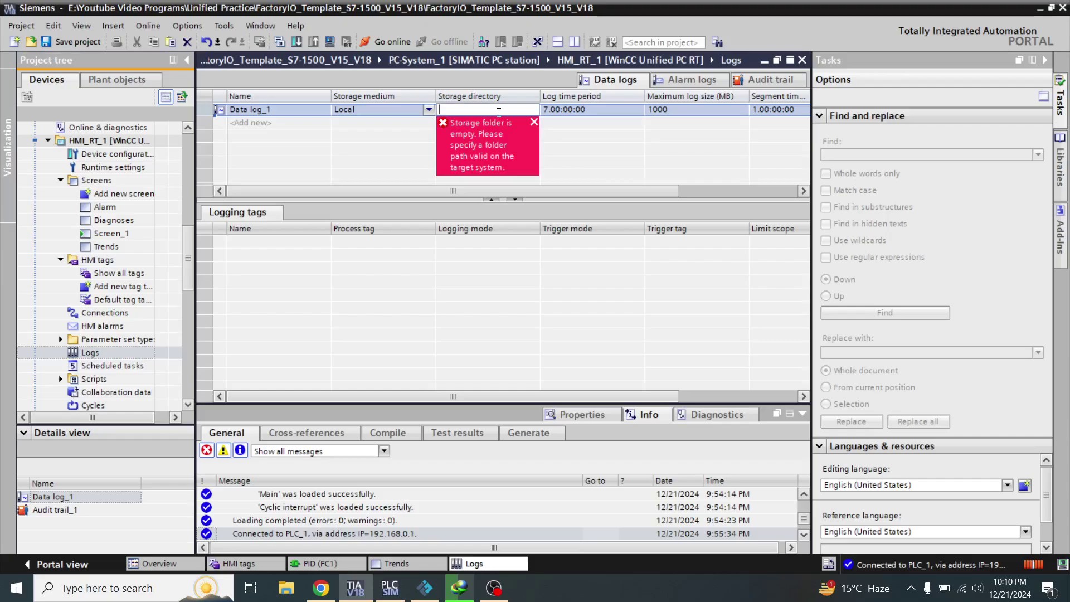
pyautogui.write('V')
pyautogui.hotkey('ctrl', 'v')
pyautogui.click(419, 155)
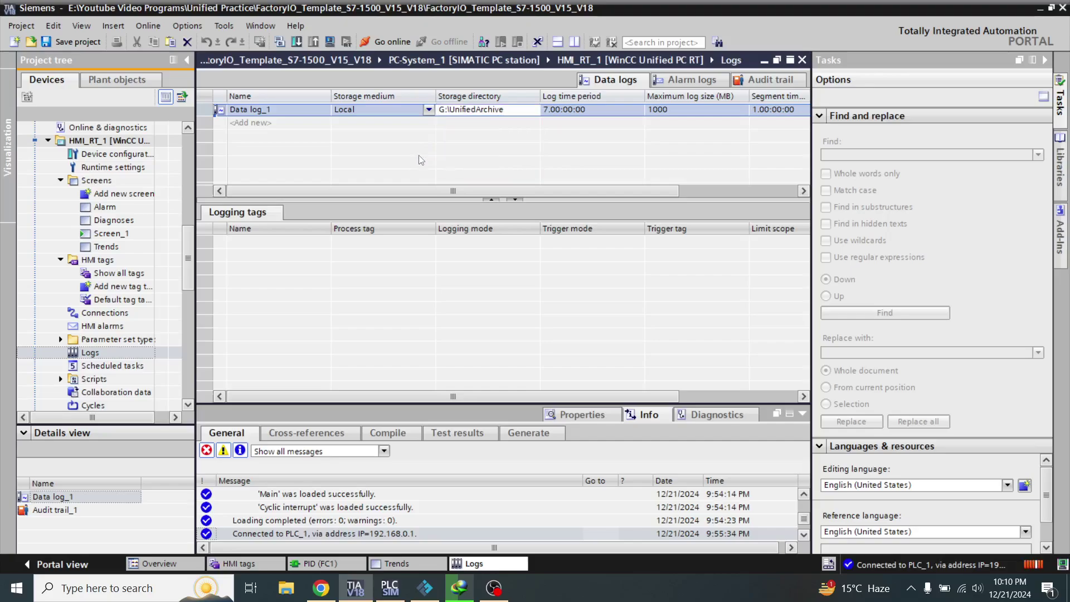
# Step: Save the project and assign Data log_1 to the setpoint logging tag of Tag_1 in the HMI tags
pyautogui.click(89, 47)
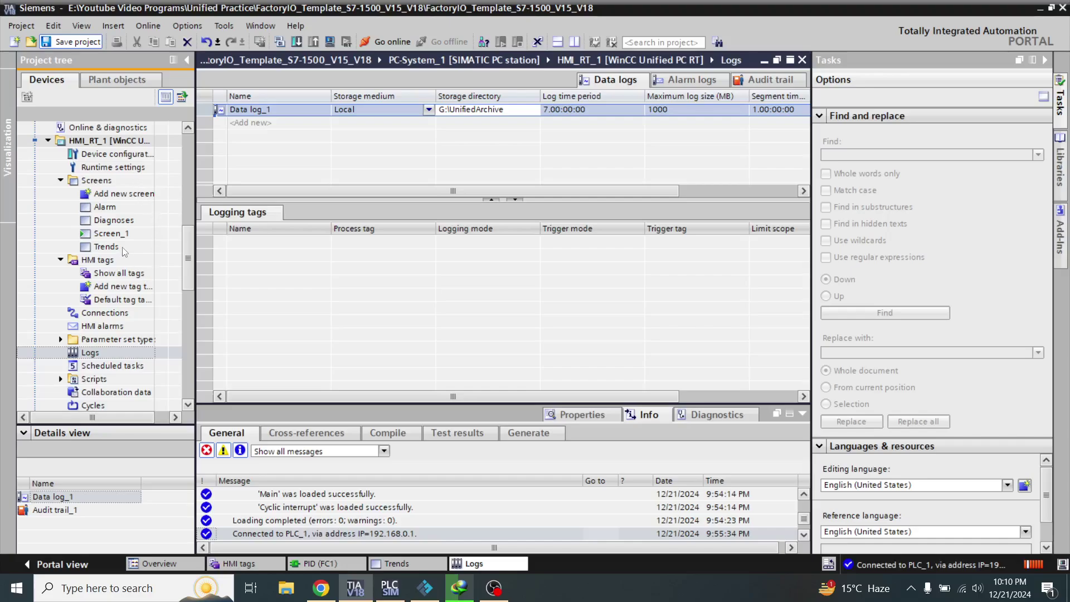
pyautogui.doubleClick(130, 273)
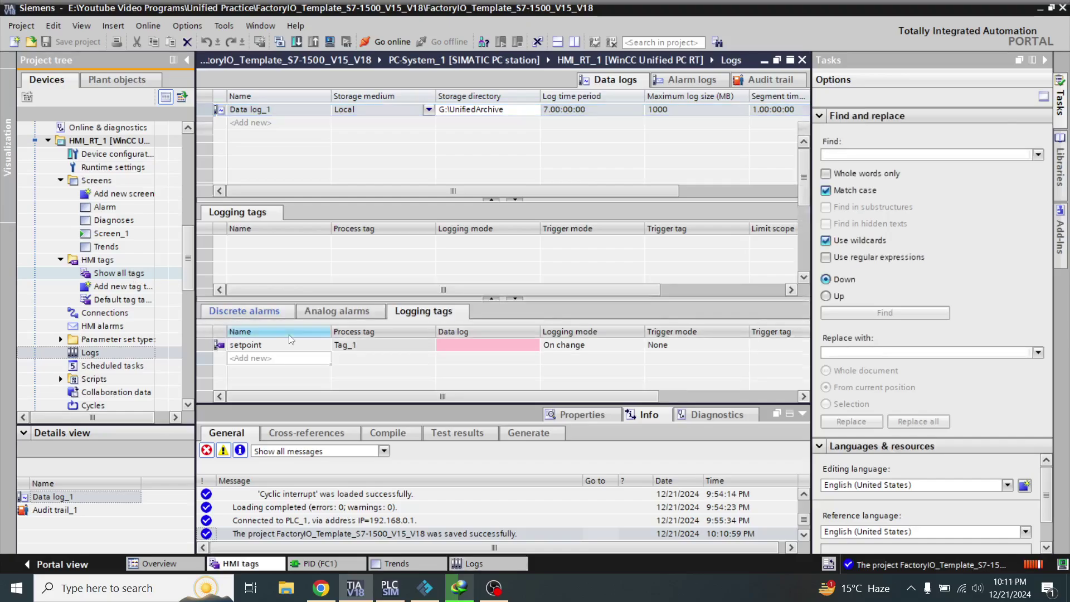
pyautogui.doubleClick(474, 346)
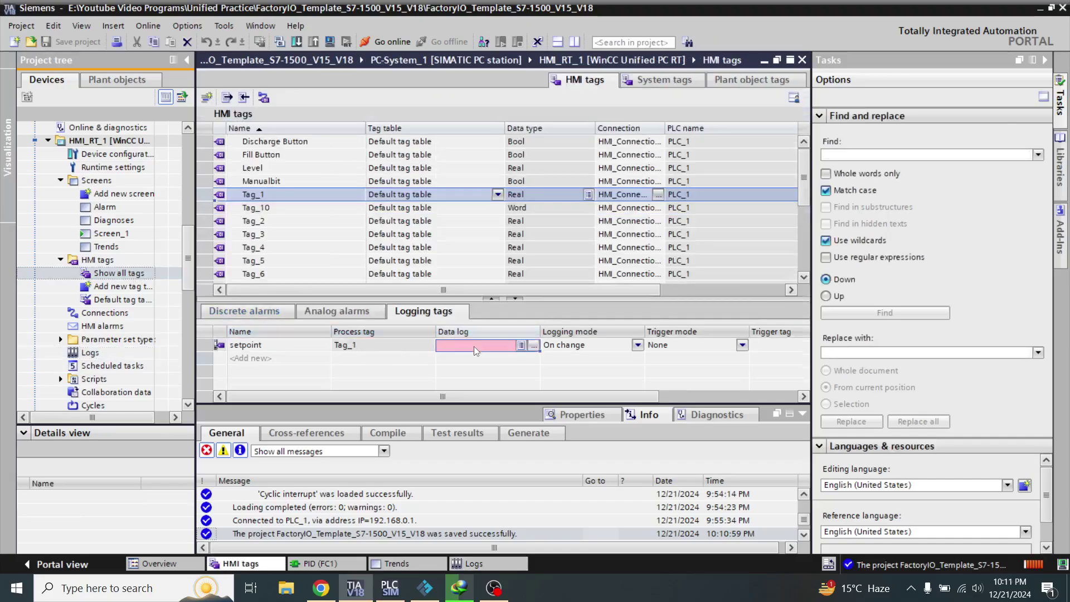
pyautogui.click(533, 345)
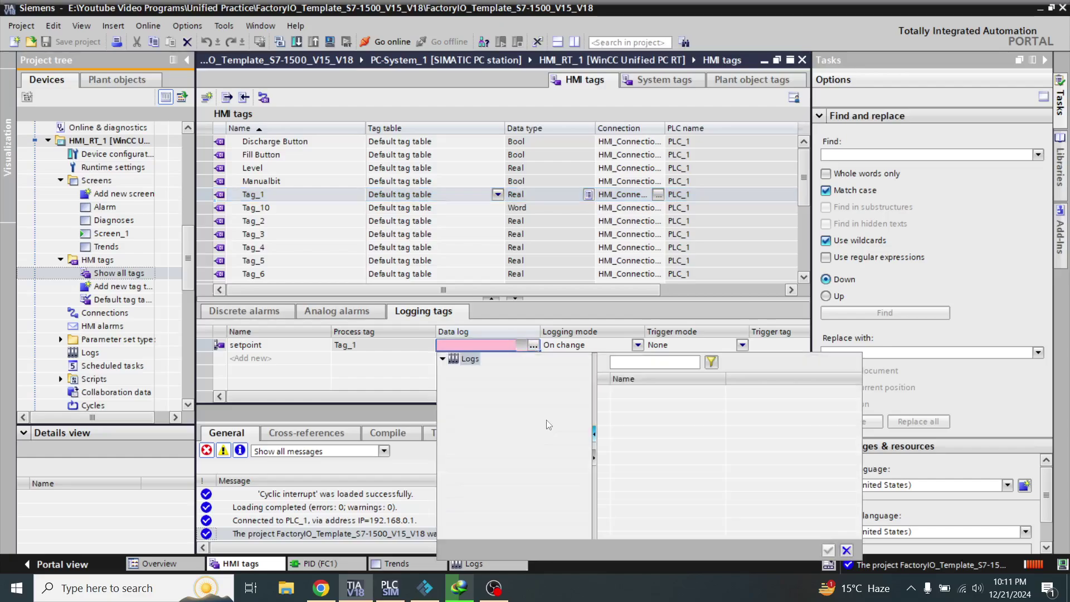
pyautogui.click(629, 394)
pyautogui.doubleClick(629, 394)
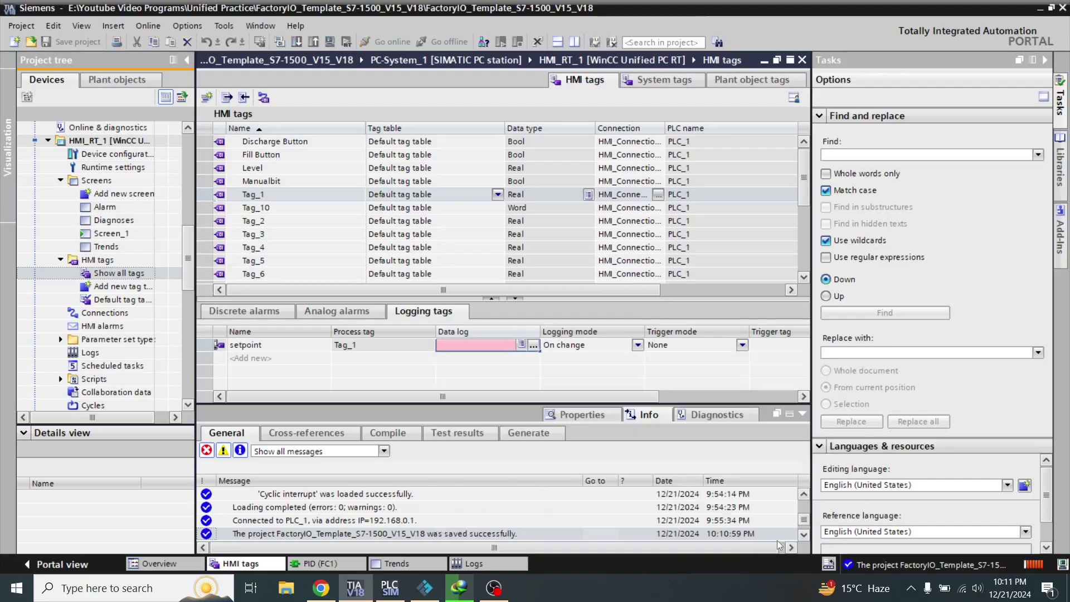
# Step: Assign Data log_1 to the level logging tag of the Level HMI tag
pyautogui.click(266, 169)
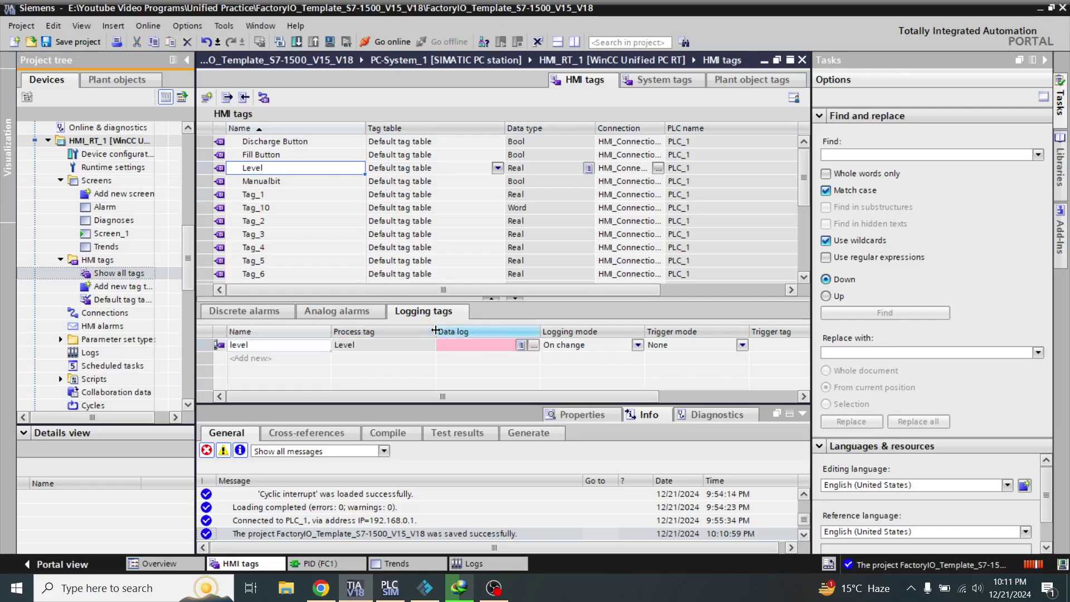
pyautogui.click(534, 345)
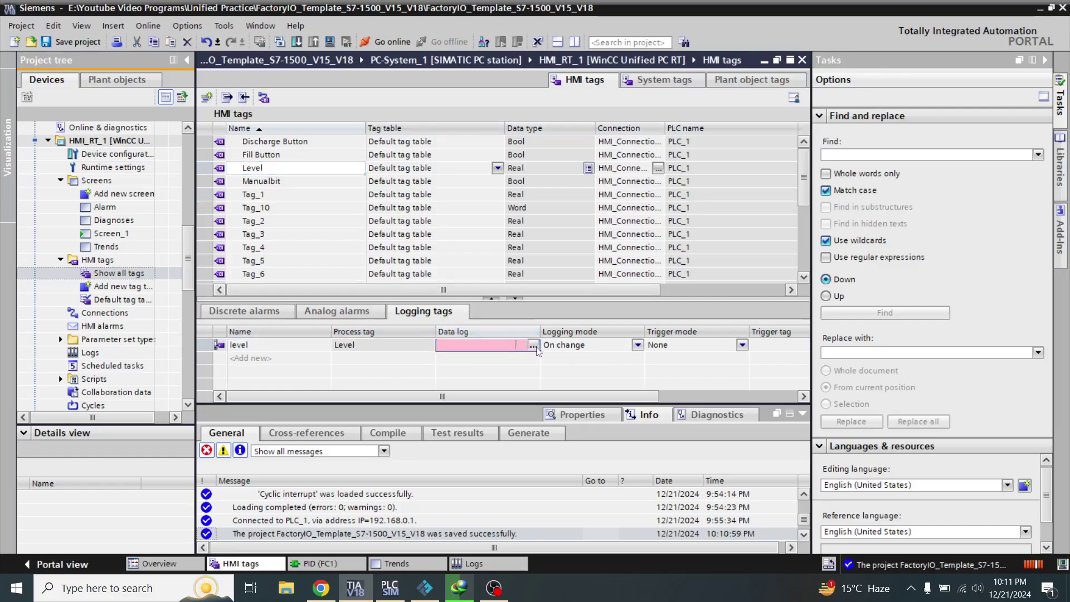
pyautogui.click(534, 345)
pyautogui.doubleClick(633, 392)
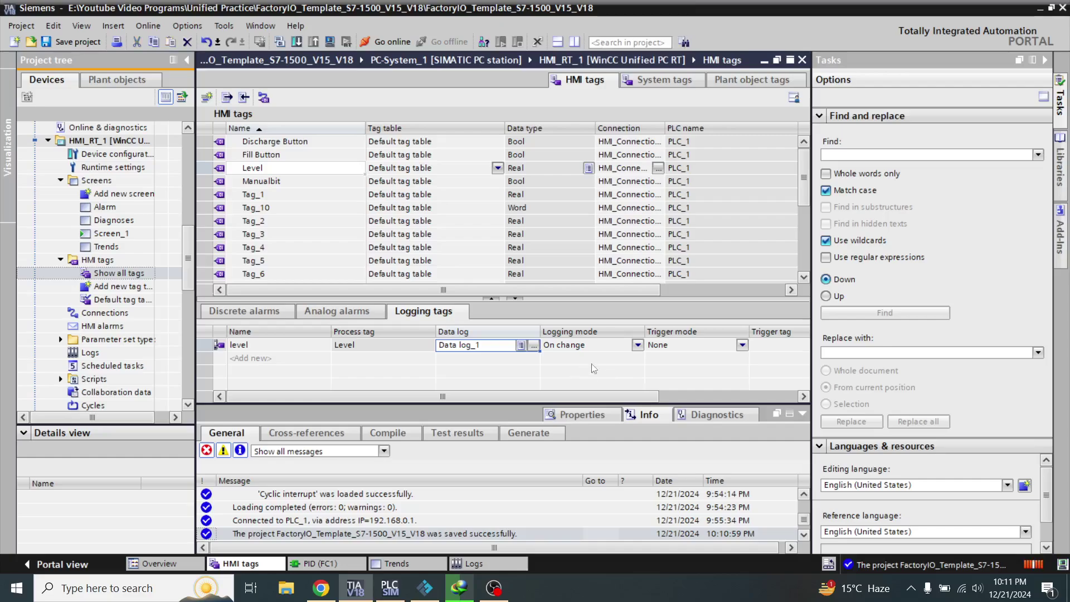
# Step: Set the logging mode of the level logging tag to Cyclic
pyautogui.click(636, 345)
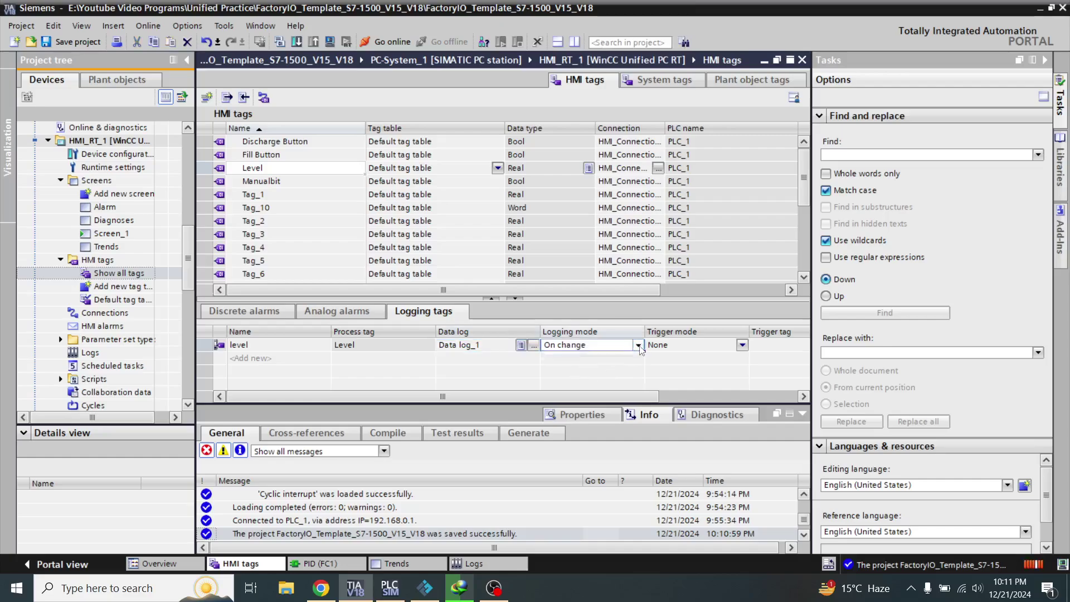
pyautogui.click(638, 345)
pyautogui.click(623, 358)
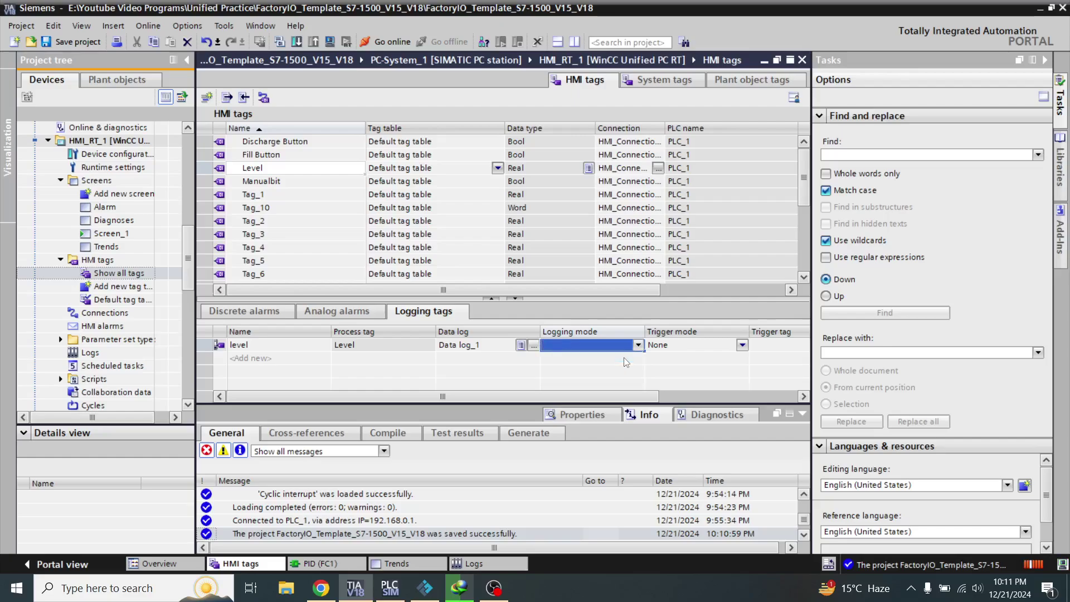
# Step: Set the logging mode of Tag_1's setpoint logging tag to Cyclic
pyautogui.click(220, 194)
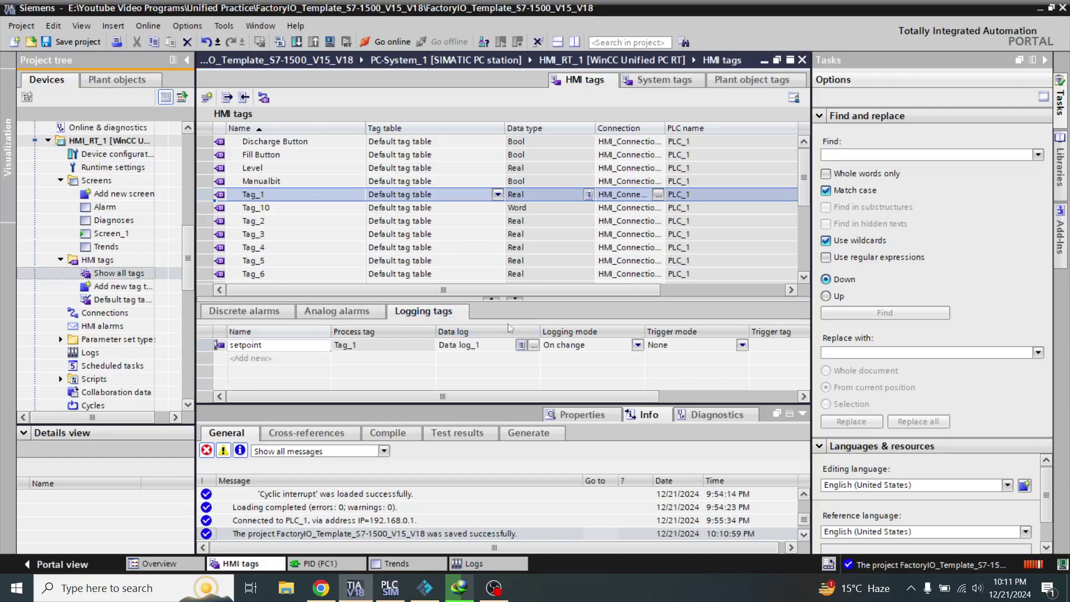
pyautogui.click(637, 345)
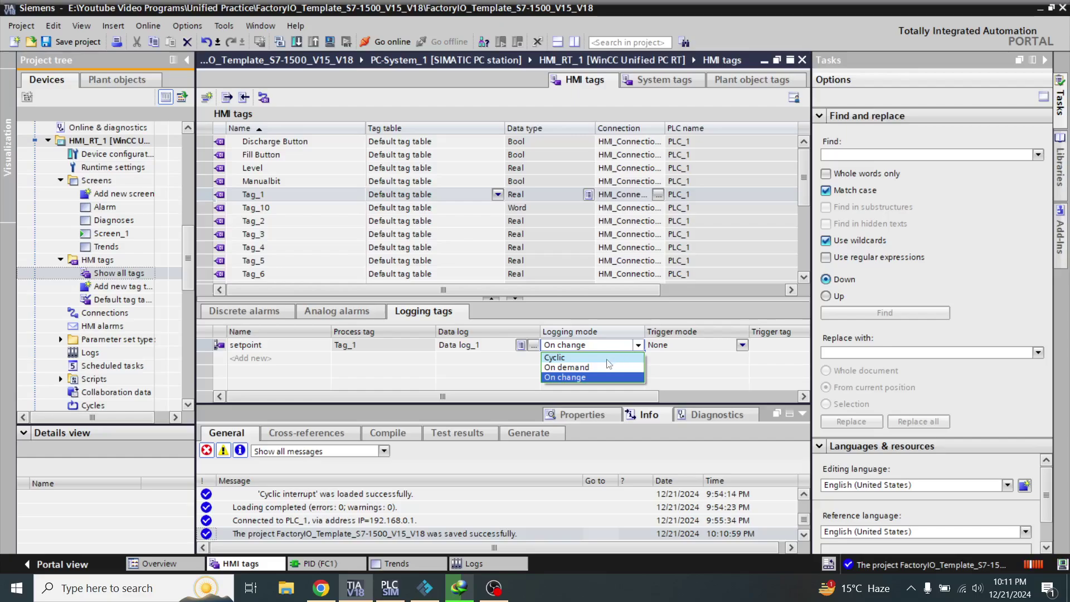
pyautogui.click(607, 359)
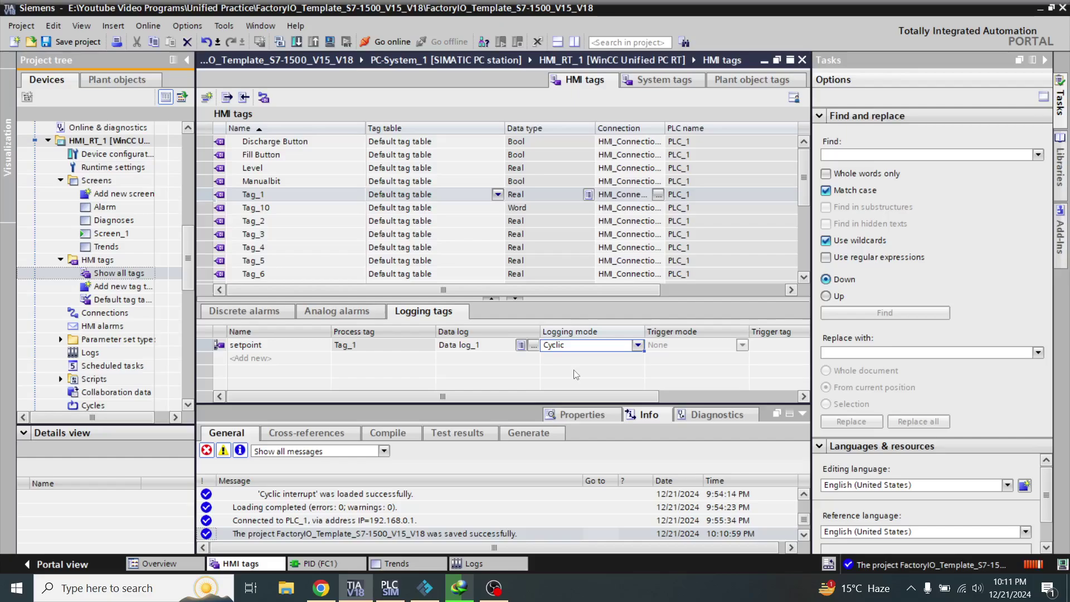
pyautogui.hscroll(5, 553, 399)
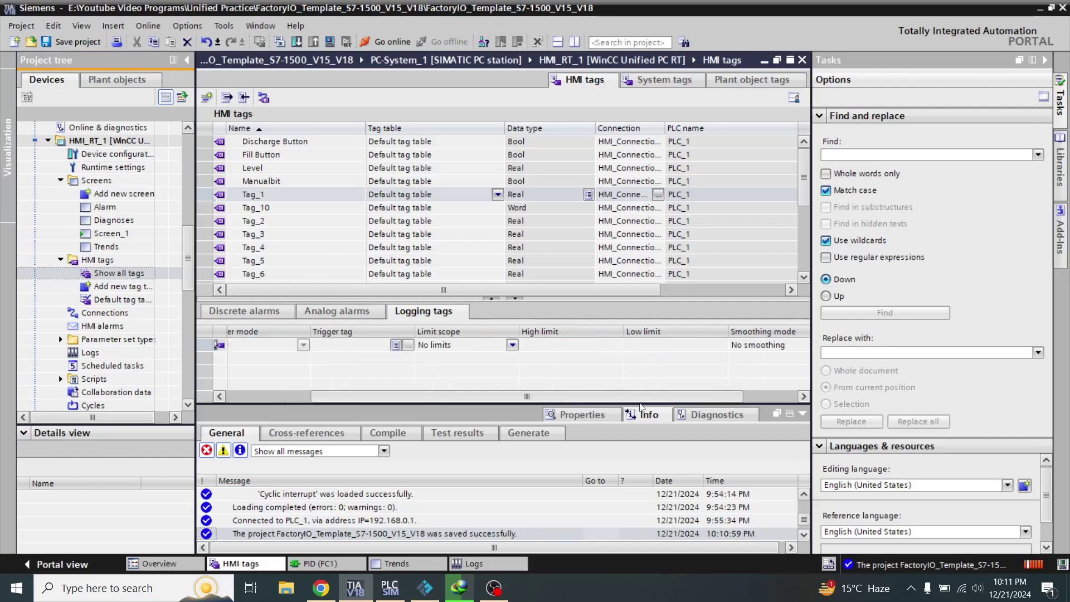
pyautogui.hscroll(-5, 551, 415)
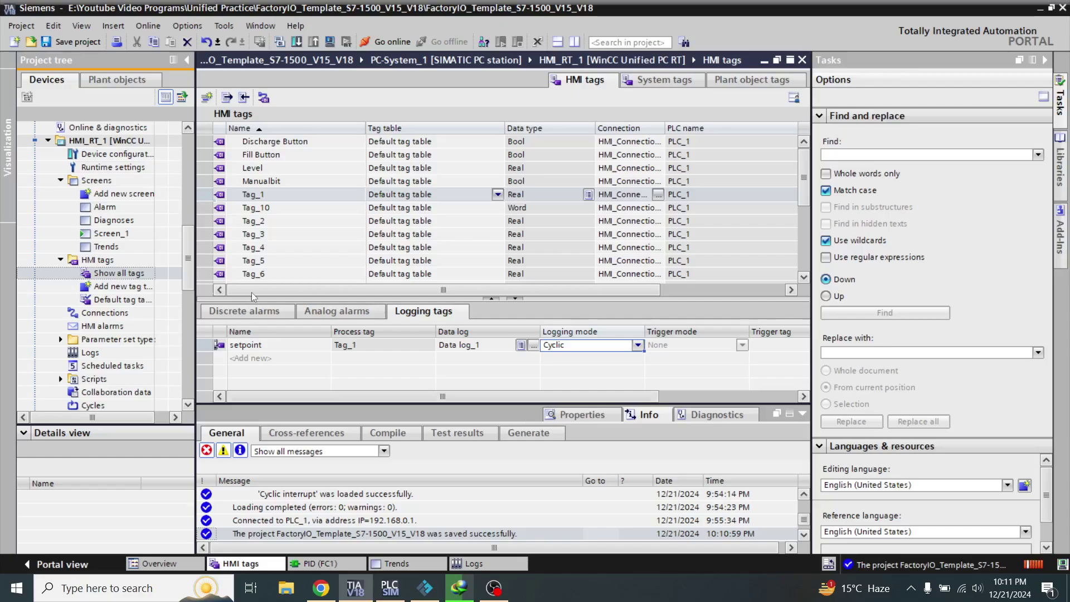
# Step: Open the Trends screen and place a Trend control on it, dismissing the Internet Download Manager pop-ups
pyautogui.doubleClick(139, 249)
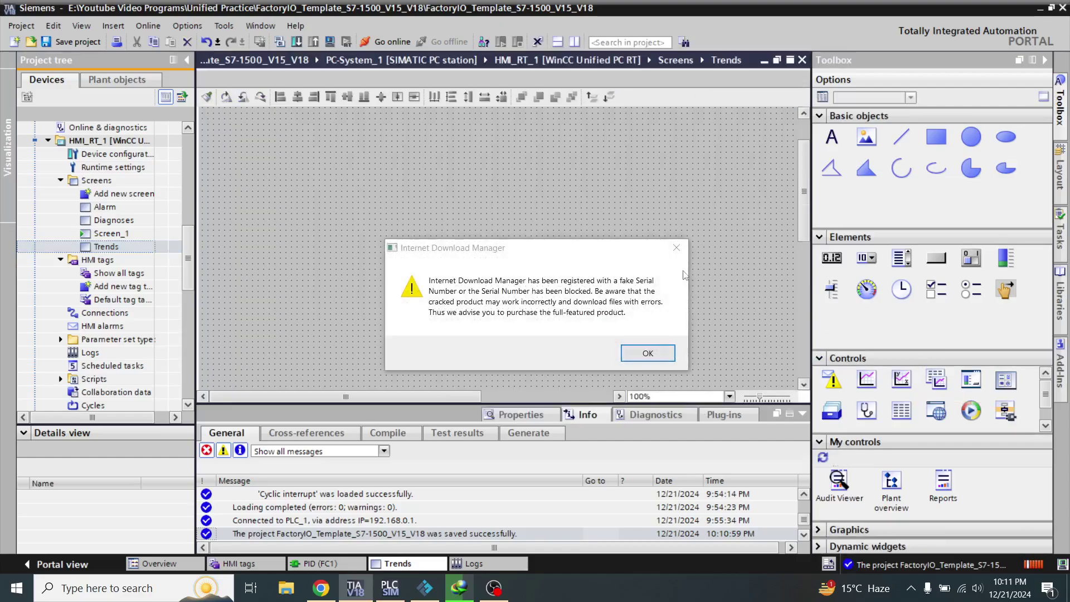
pyautogui.click(676, 248)
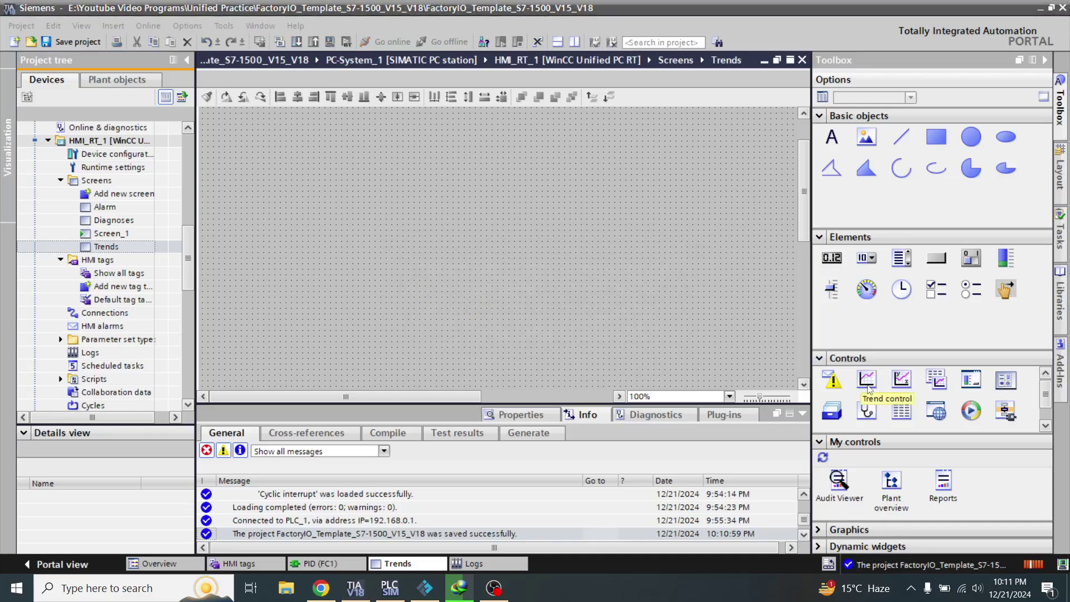
pyautogui.moveTo(868, 384); pyautogui.dragTo(483, 280)
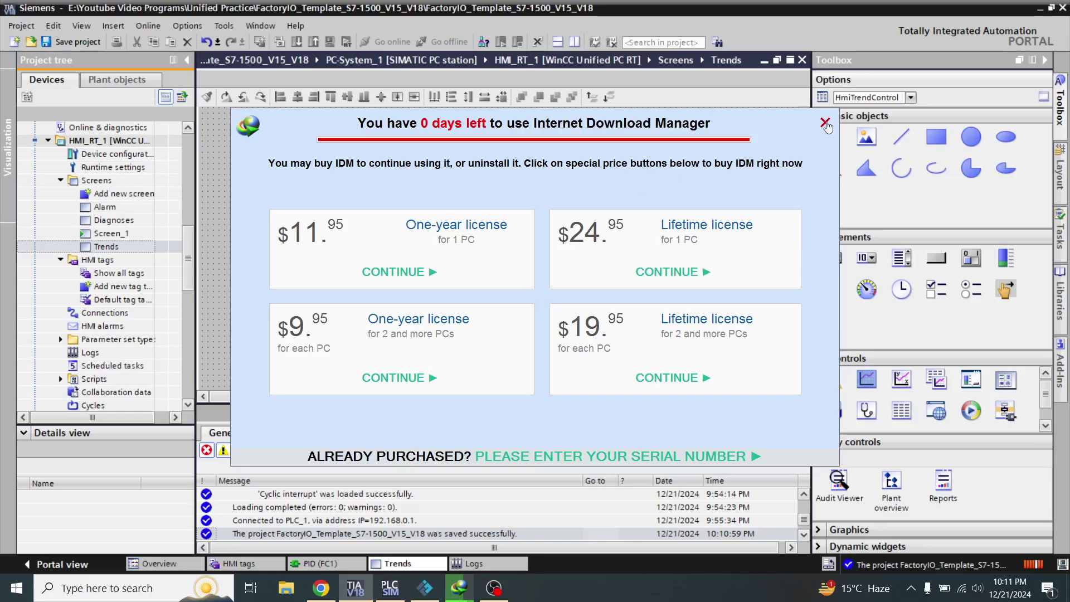
pyautogui.click(825, 122)
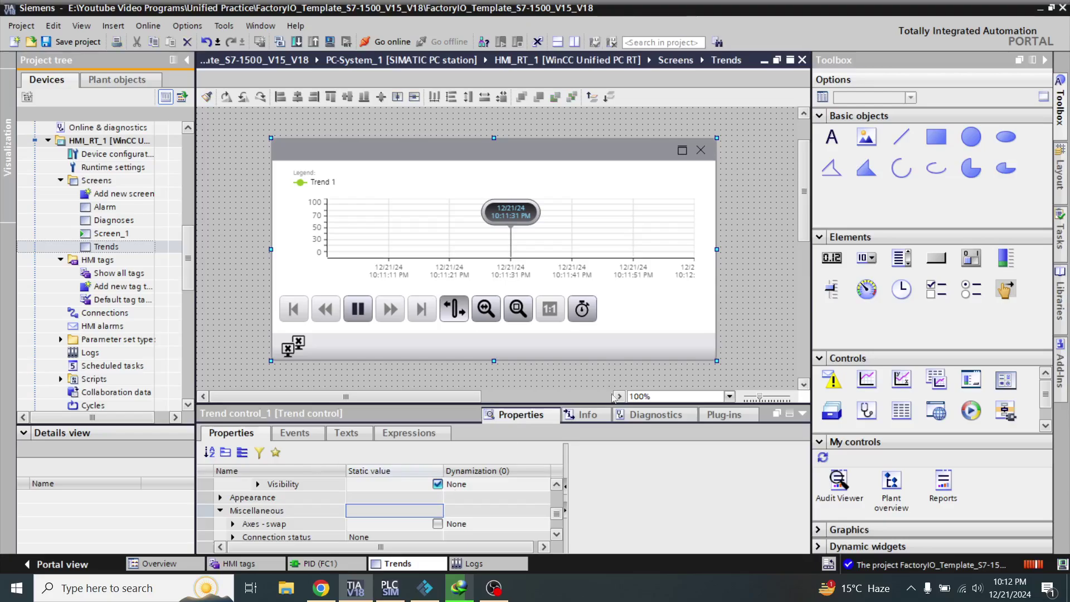
# Step: Enlarge the trend control's properties area and examine the first trend's marker, time axis and Value axis Y settings
pyautogui.moveTo(624, 403); pyautogui.dragTo(617, 330)
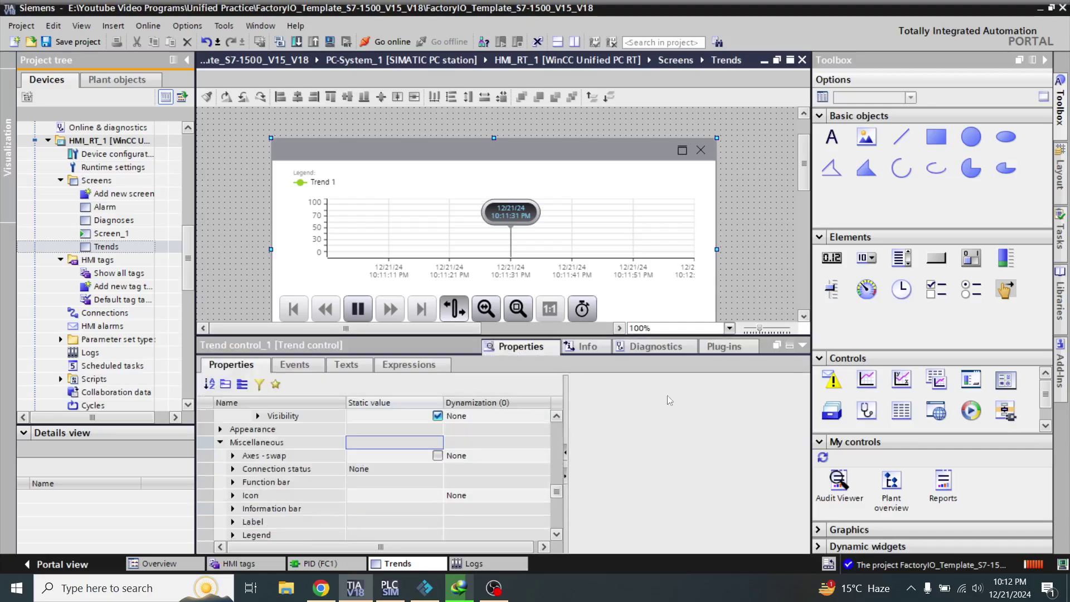
pyautogui.moveTo(556, 491); pyautogui.dragTo(557, 477)
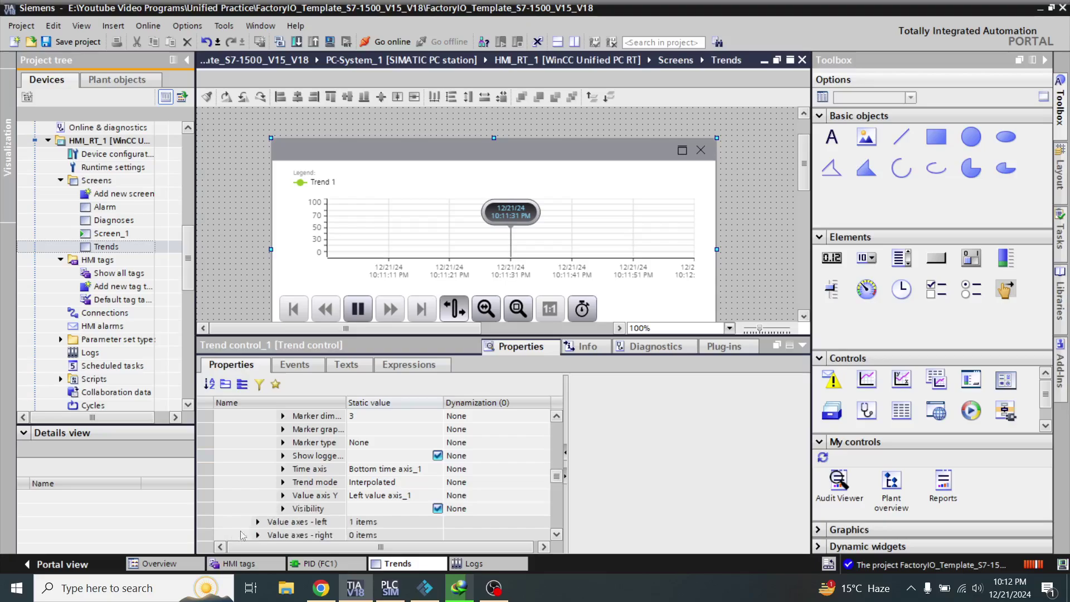
pyautogui.scroll(1, 555, 475)
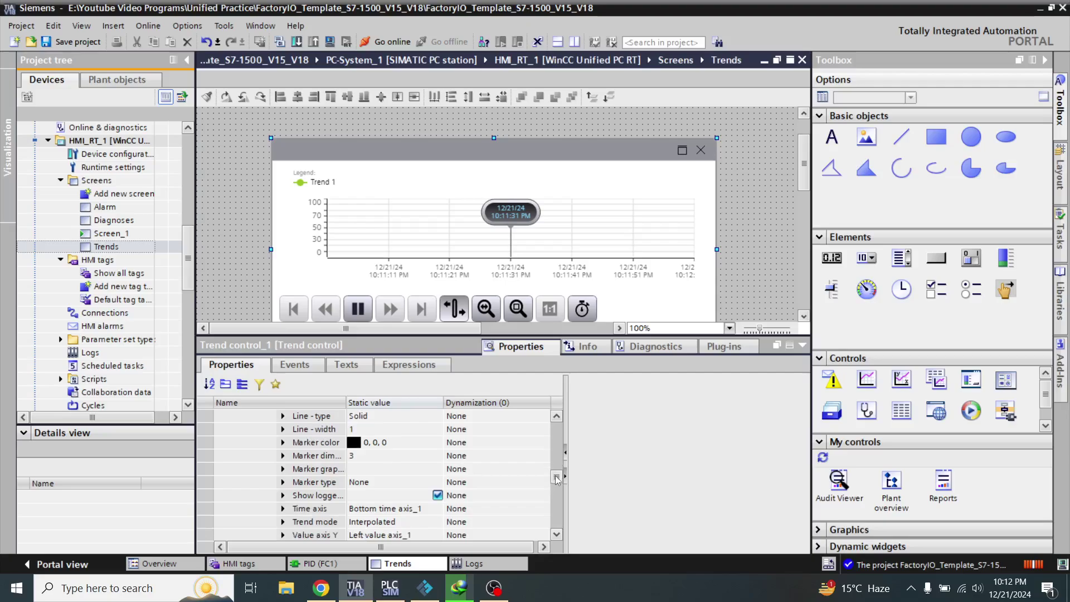
pyautogui.scroll(-2, 555, 475)
pyautogui.scroll(2, 297, 483)
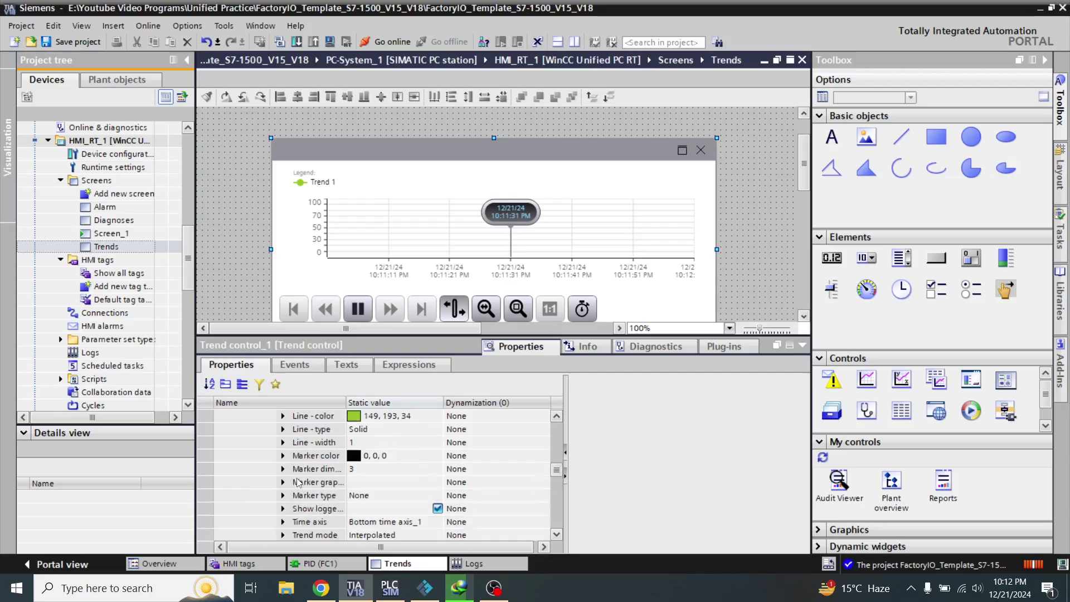
pyautogui.click(556, 535)
pyautogui.click(556, 535)
pyautogui.click(555, 536)
pyautogui.scroll(-1, 337, 520)
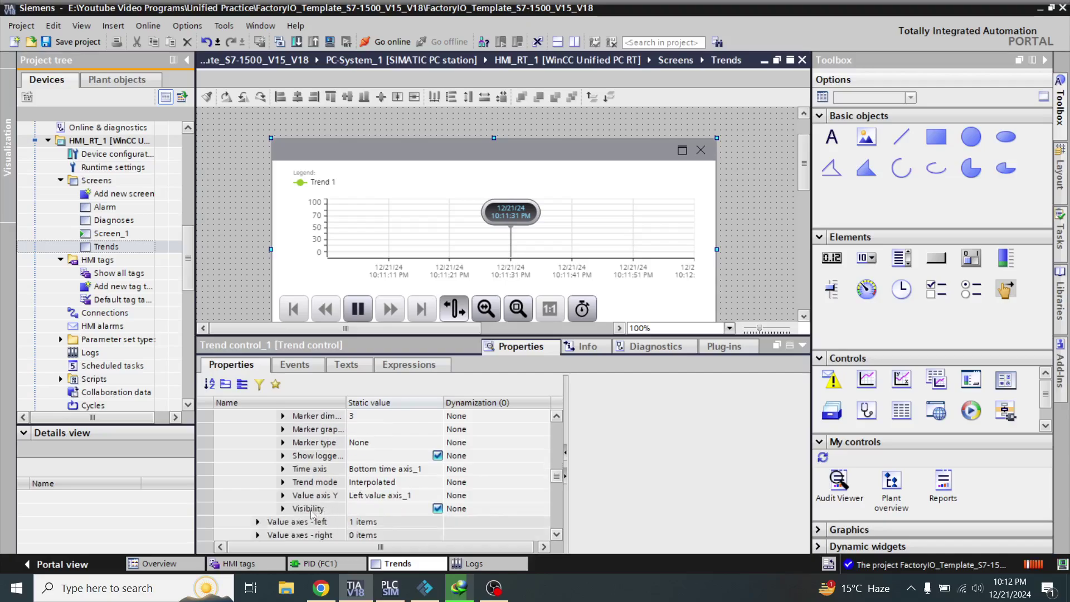
pyautogui.click(283, 496)
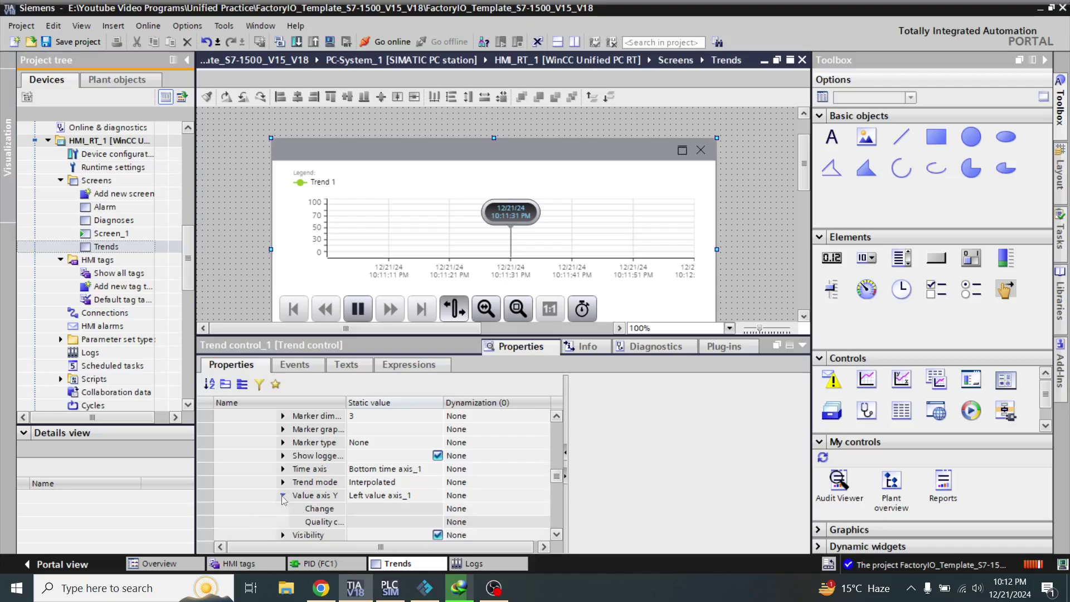
pyautogui.click(283, 496)
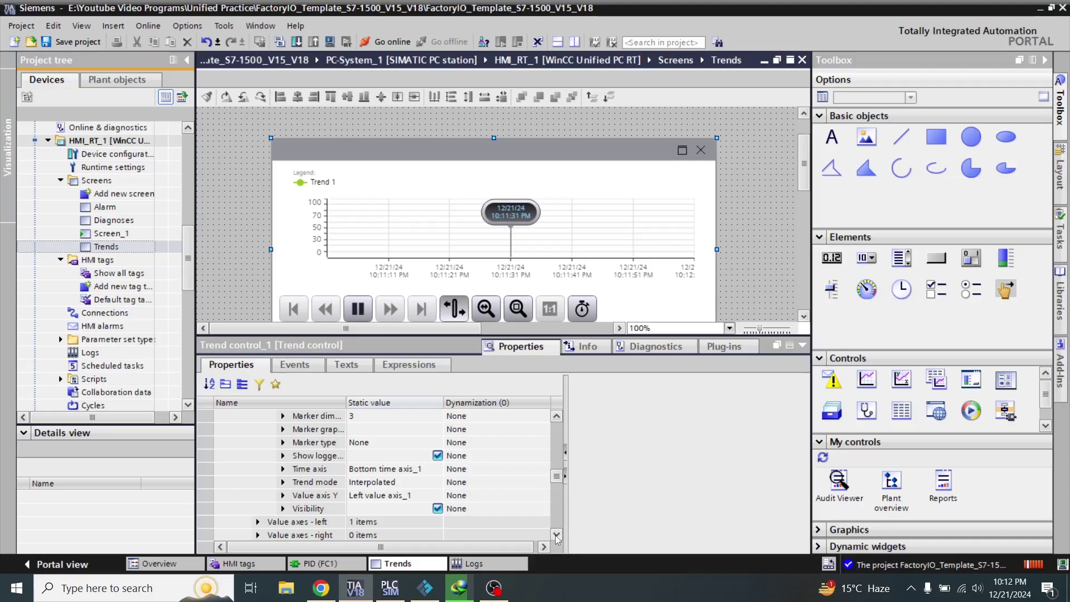
# Step: Review the trend control's value axes, line settings, Data source Y and the Trends list in its properties
pyautogui.scroll(-3, 560, 510)
pyautogui.scroll(-2, 509, 463)
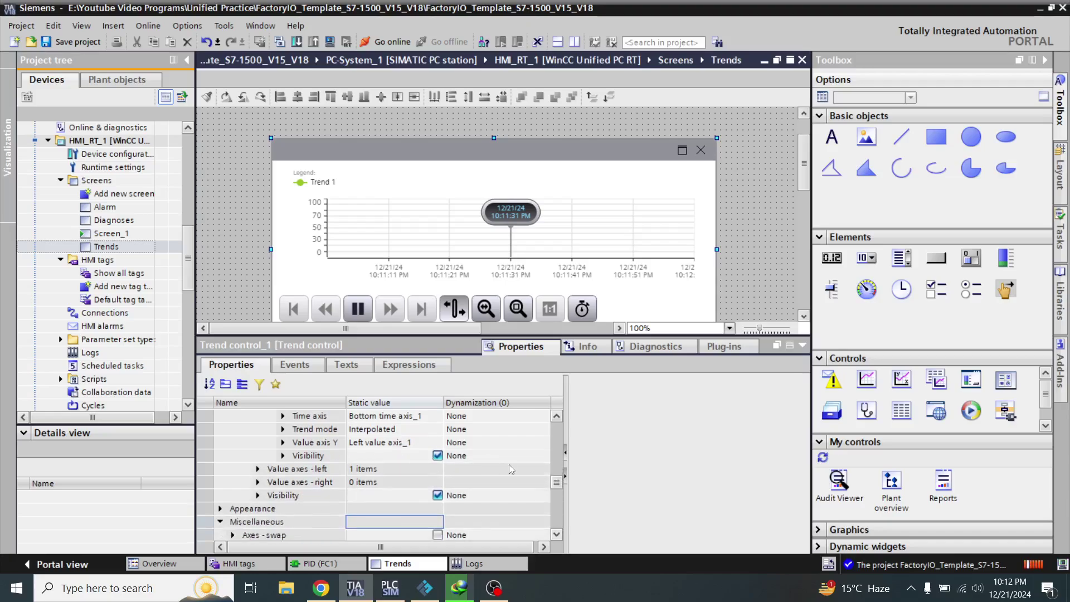
pyautogui.click(556, 416)
pyautogui.click(556, 415)
pyautogui.click(555, 416)
pyautogui.click(556, 416)
pyautogui.click(556, 415)
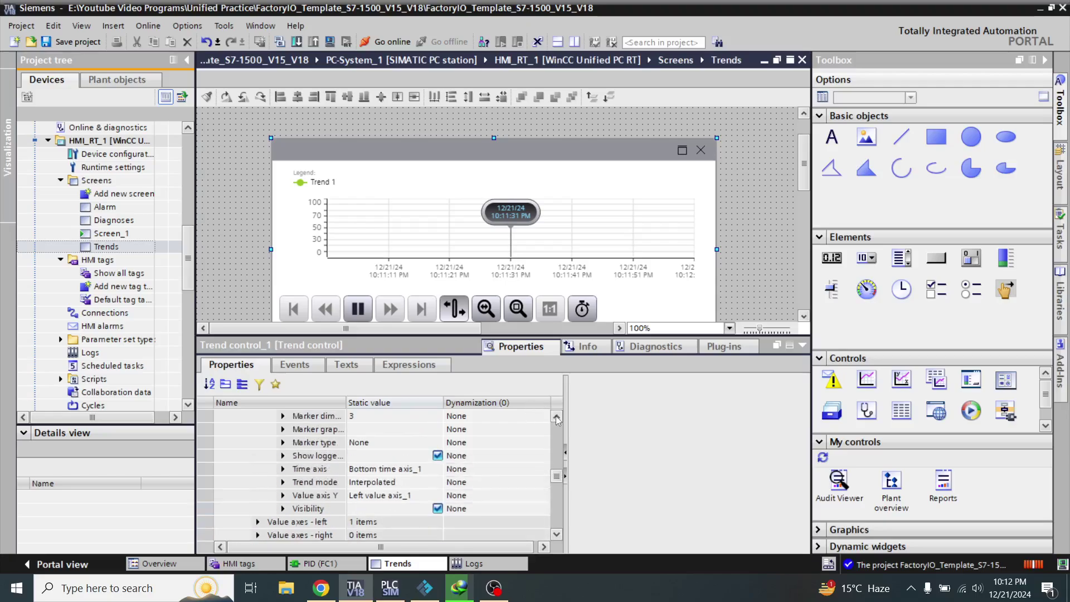
pyautogui.click(556, 416)
pyautogui.click(556, 415)
pyautogui.click(556, 415)
pyautogui.click(556, 415)
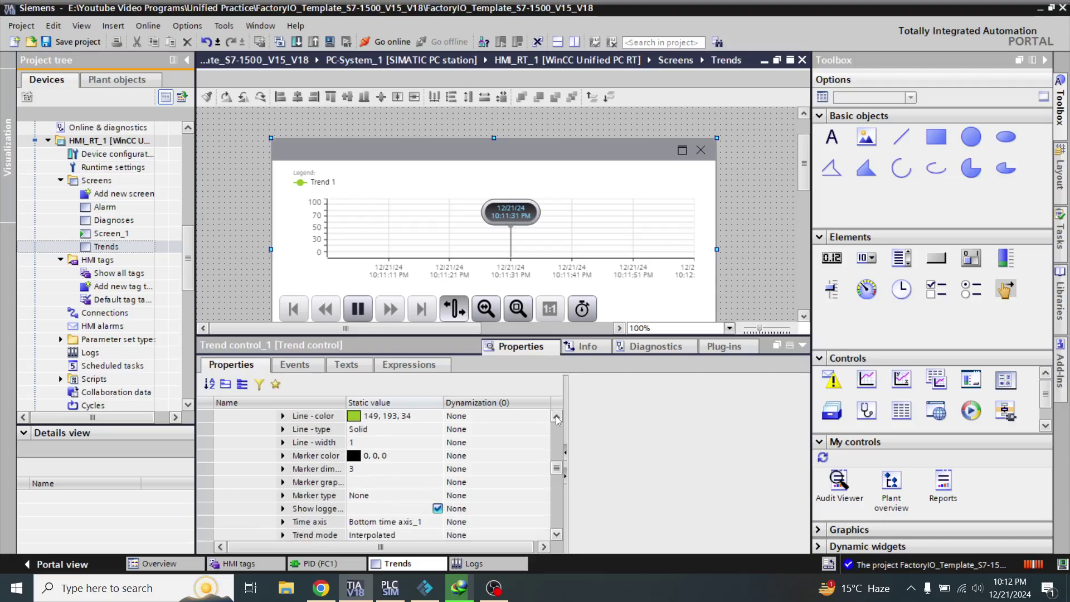
pyautogui.click(556, 416)
pyautogui.click(556, 415)
pyautogui.click(557, 416)
pyautogui.click(556, 415)
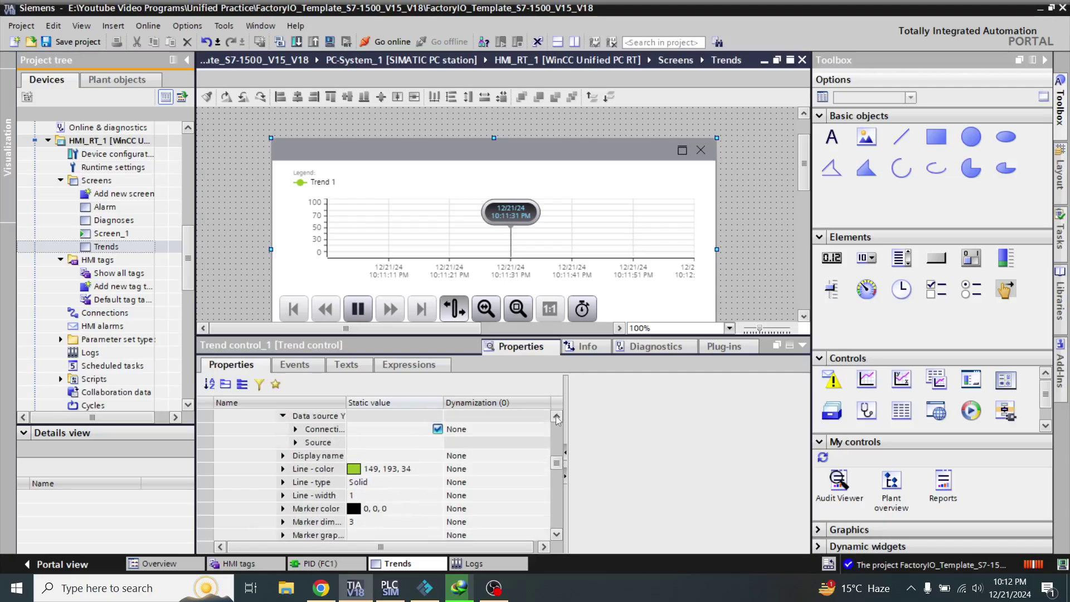
pyautogui.click(556, 415)
pyautogui.click(556, 416)
pyautogui.click(556, 415)
pyautogui.scroll(4, 299, 460)
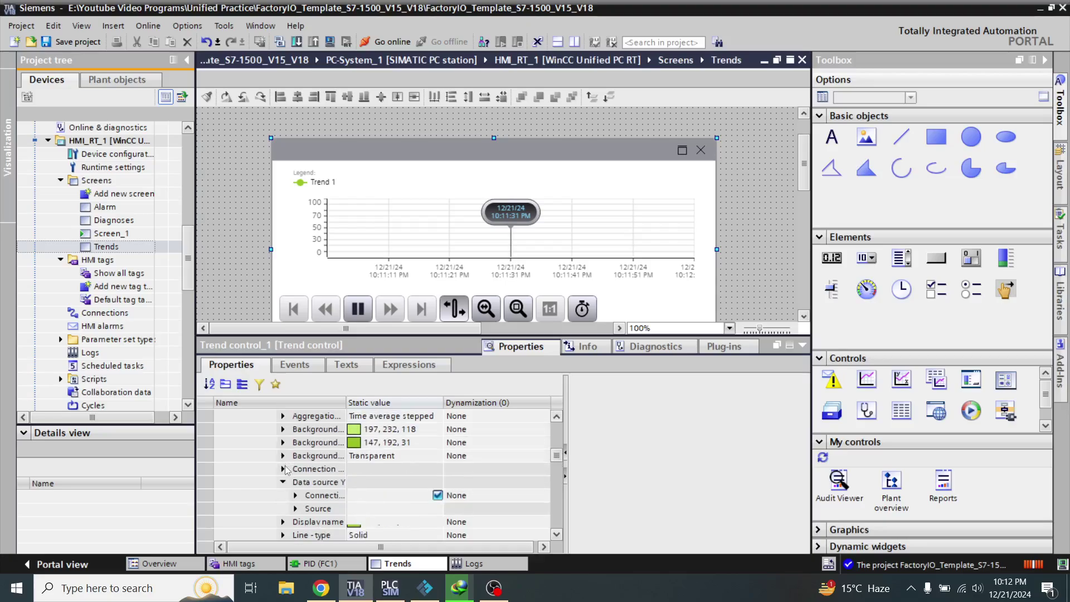
pyautogui.scroll(3, 277, 466)
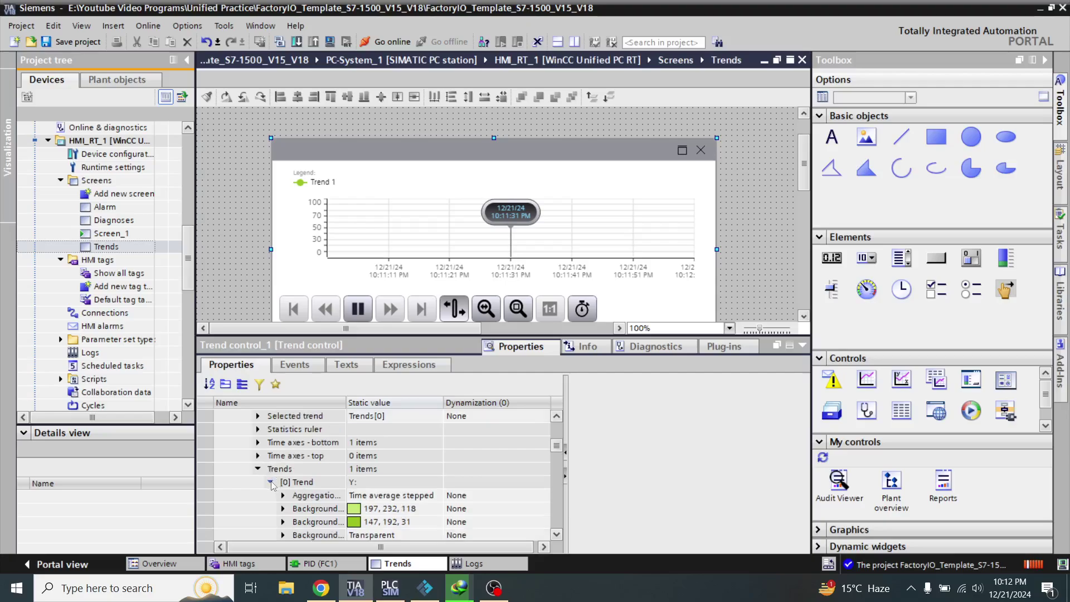
# Step: Add a second trend to the trend control's Trends list
pyautogui.click(272, 482)
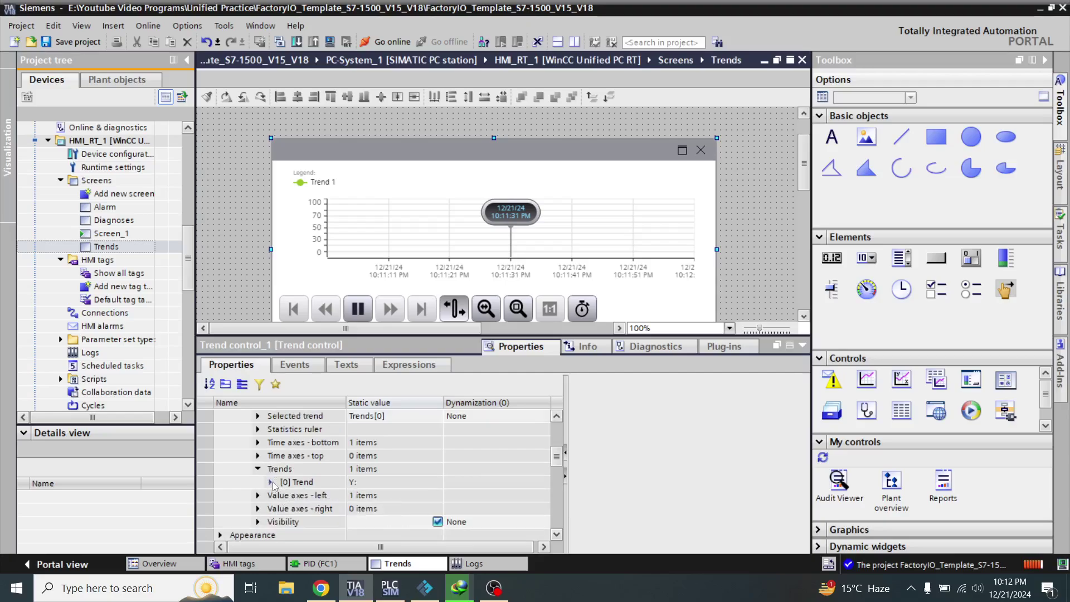
pyautogui.click(285, 485)
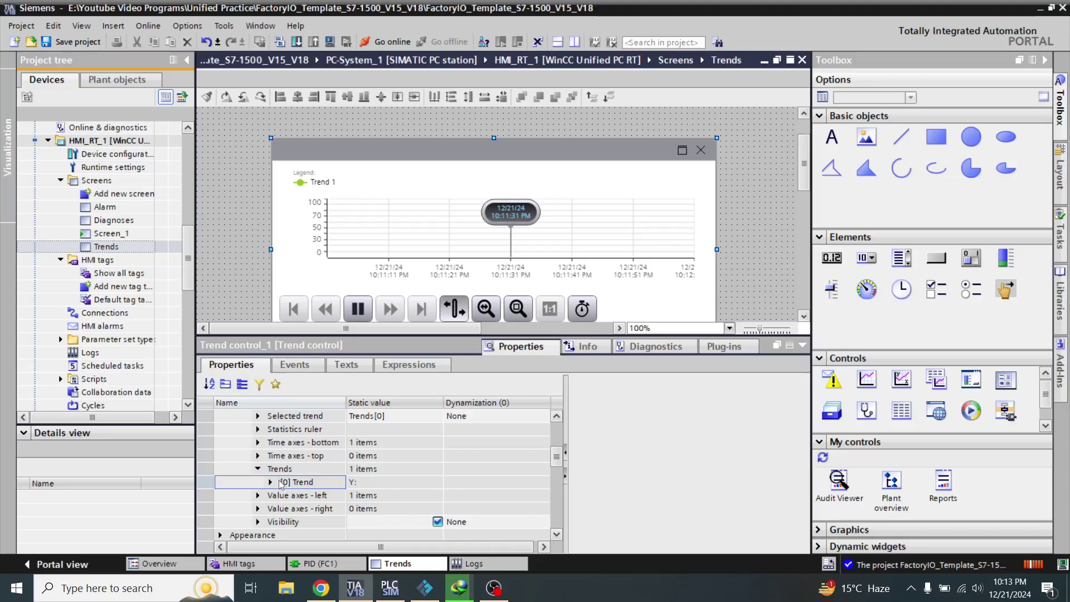
pyautogui.click(353, 482)
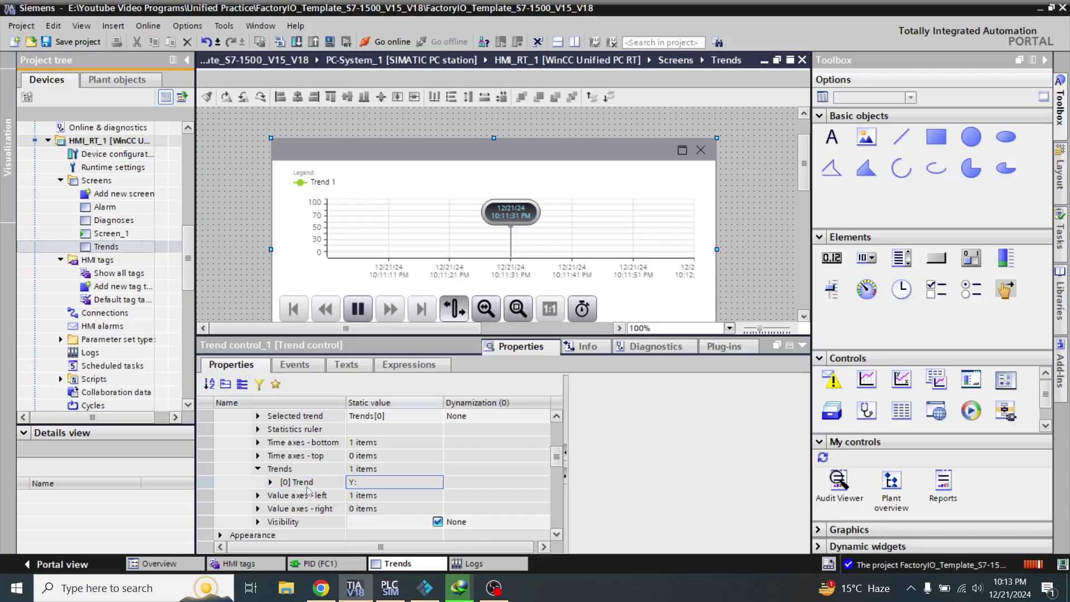
pyautogui.click(294, 470)
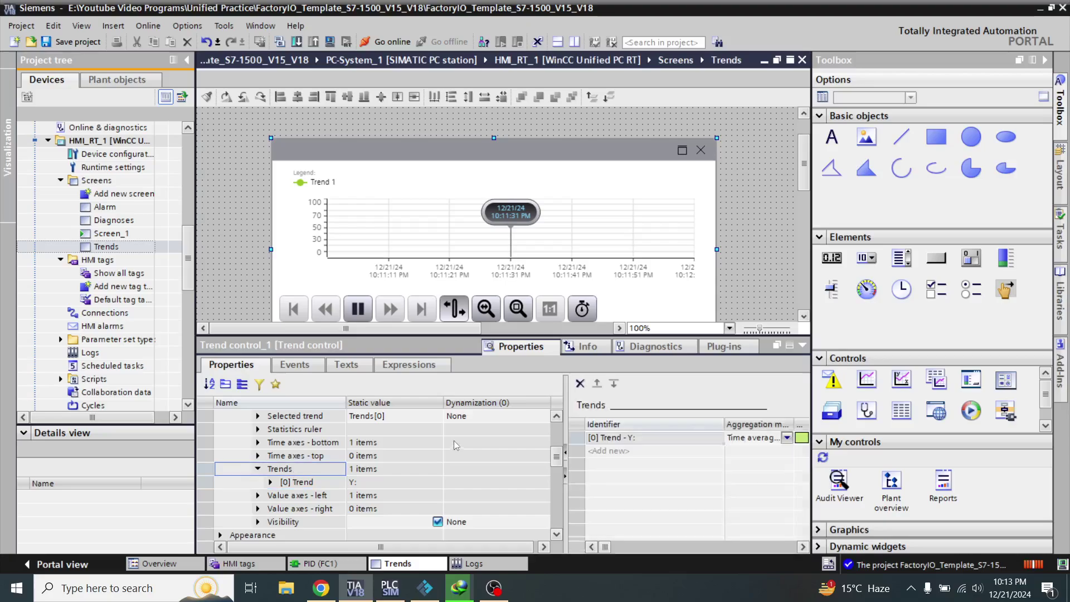
pyautogui.click(625, 450)
pyautogui.click(625, 451)
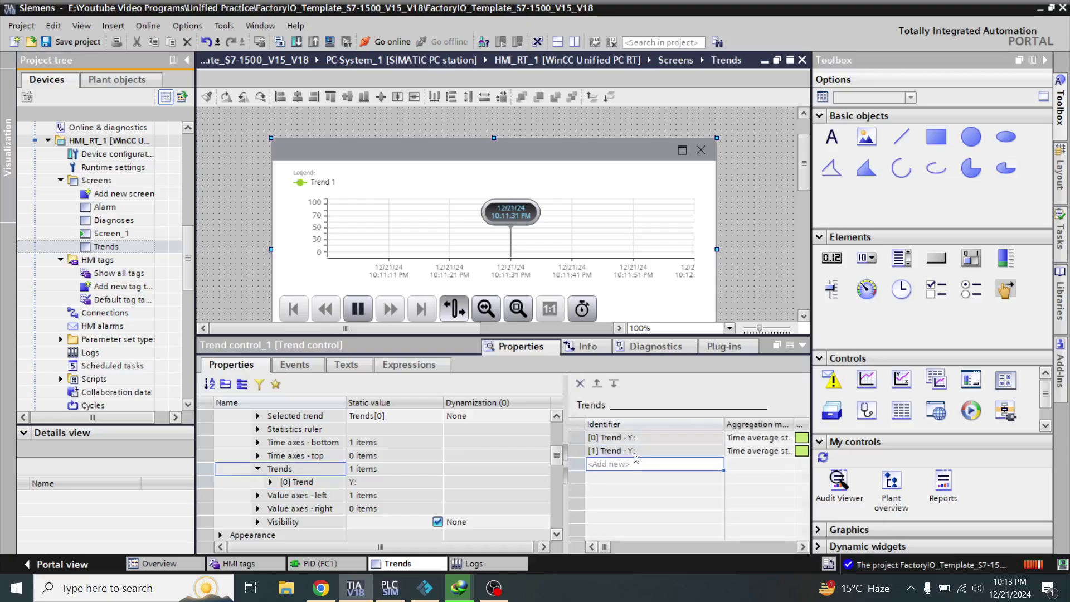
# Step: Review the Trends list and the first trend's properties to locate where its data source is assigned
pyautogui.click(320, 482)
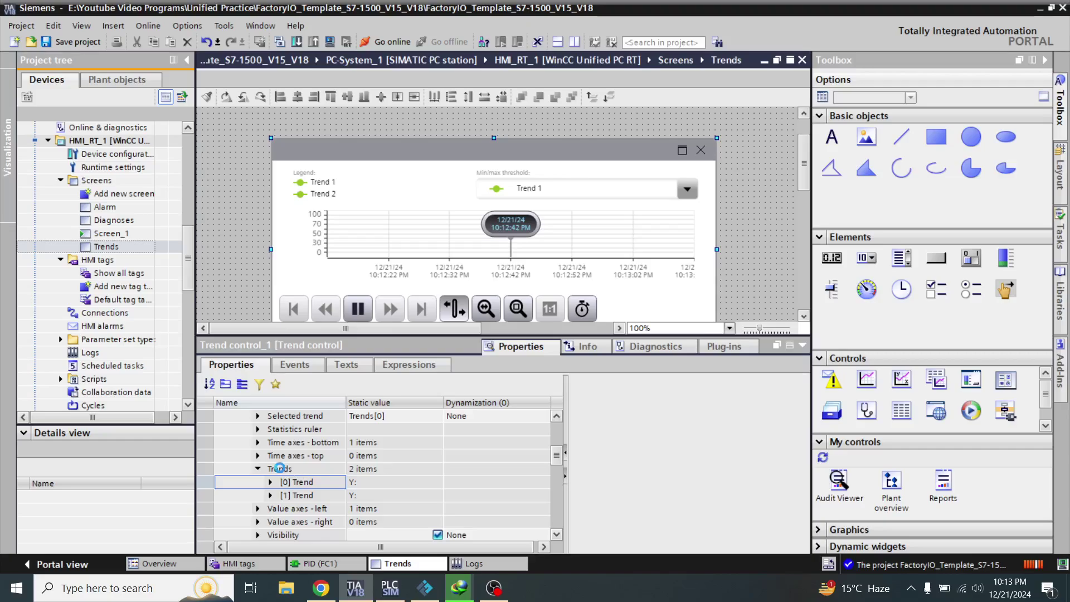
pyautogui.click(281, 472)
pyautogui.click(622, 441)
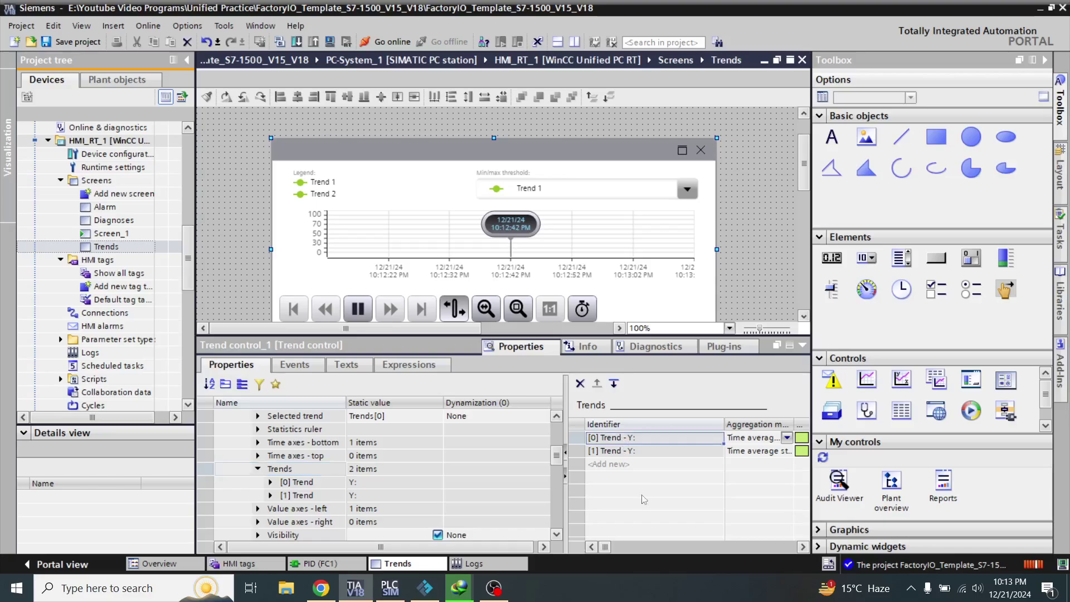
pyautogui.moveTo(609, 551)
pyautogui.mouseDown()
pyautogui.moveTo(639, 552)
pyautogui.moveTo(603, 552)
pyautogui.mouseUp()
pyautogui.click(270, 482)
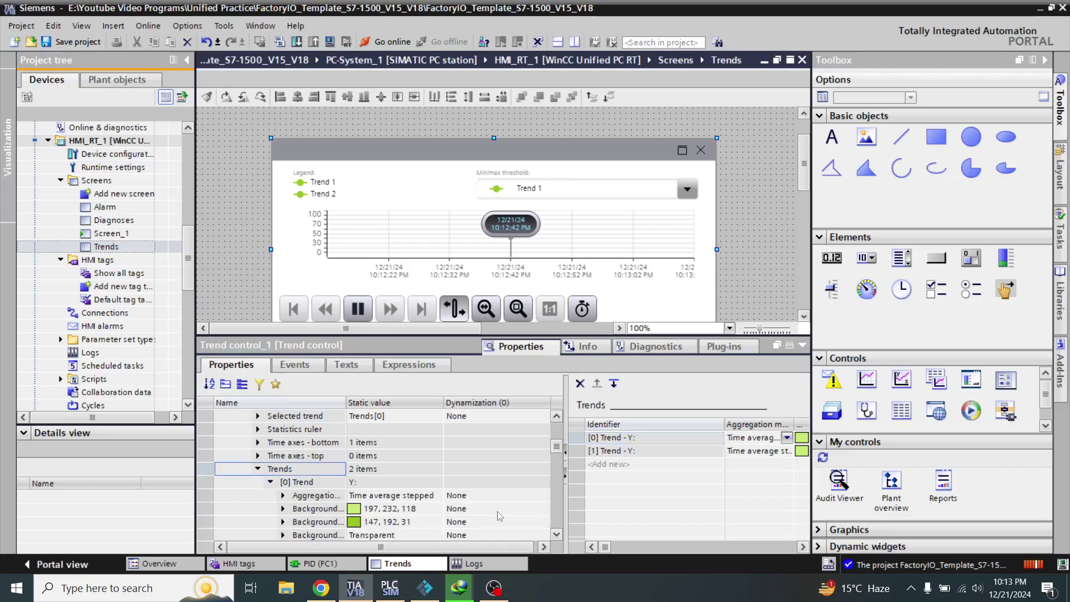
pyautogui.click(561, 534)
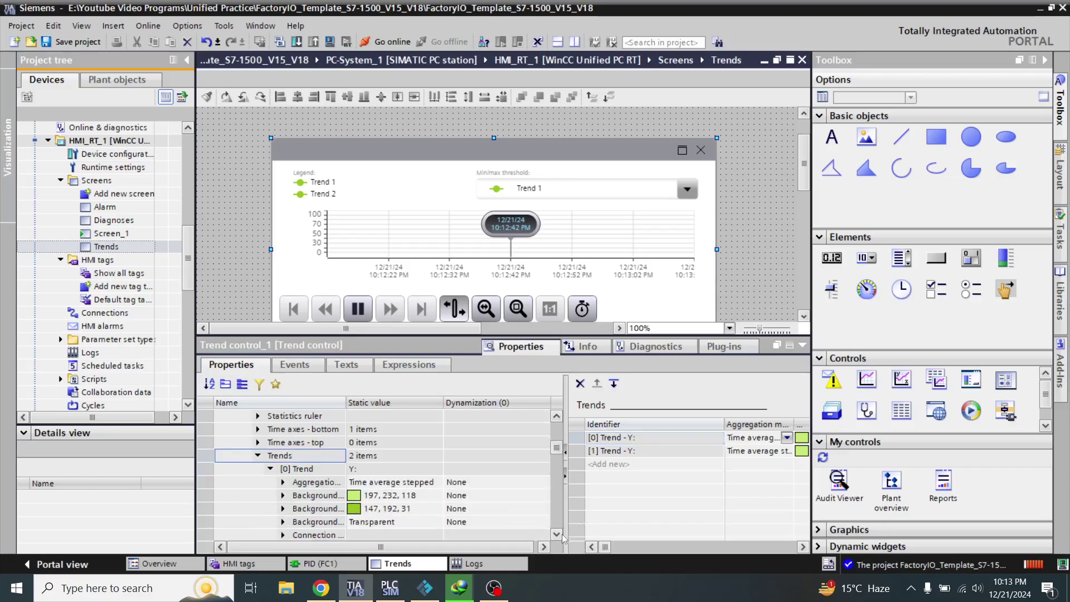
pyautogui.click(324, 472)
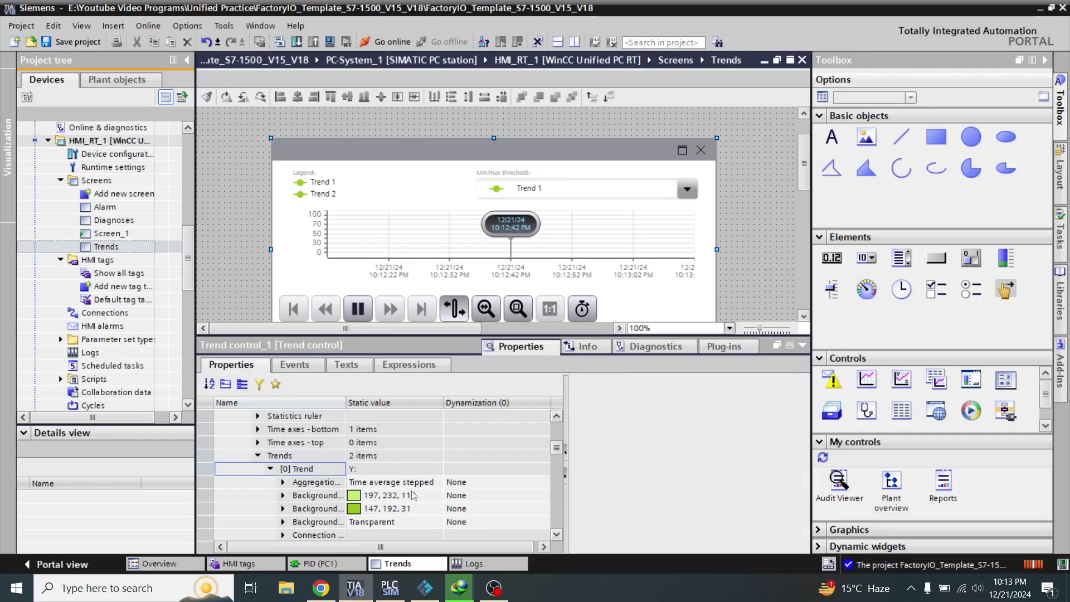
pyautogui.click(286, 456)
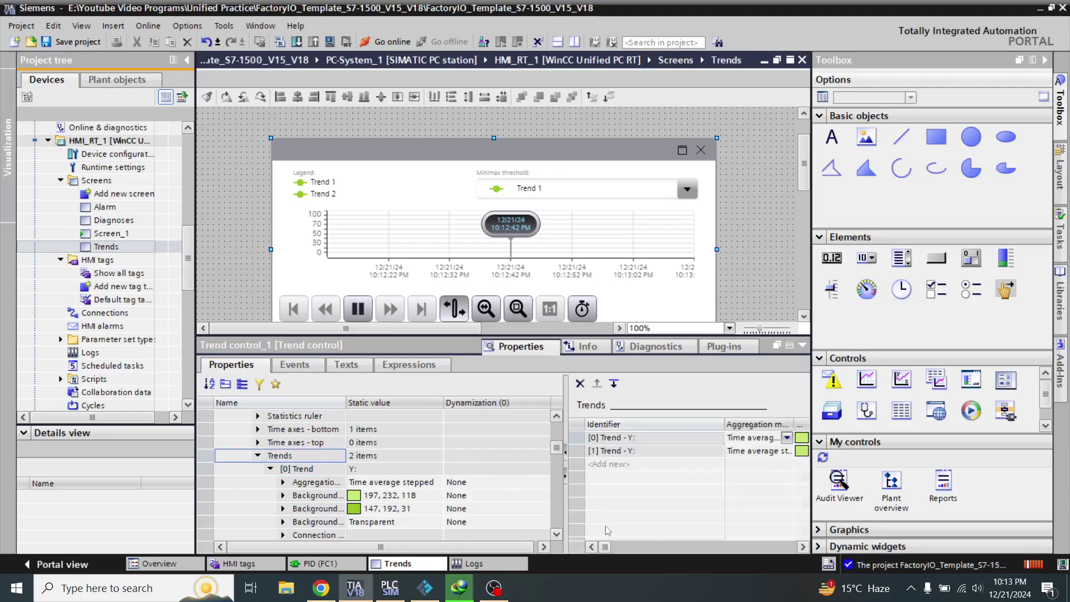
pyautogui.moveTo(608, 547); pyautogui.dragTo(581, 549)
# Step: Clear the connection option under the first trend's Data source Y and check its available dynamization
pyautogui.click(557, 535)
pyautogui.click(557, 535)
pyautogui.click(556, 535)
pyautogui.click(557, 535)
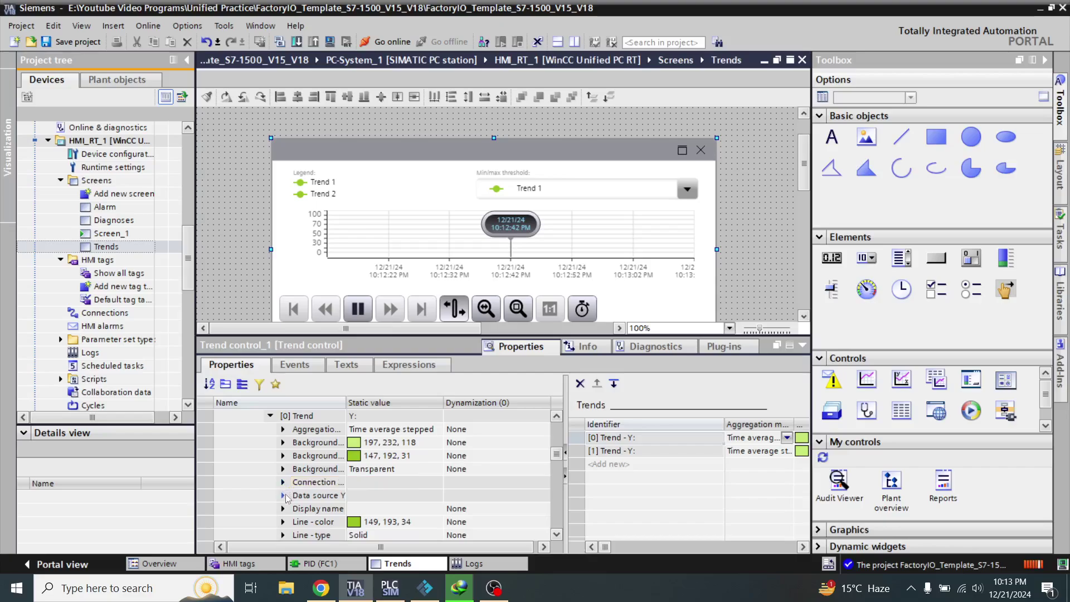
pyautogui.click(283, 495)
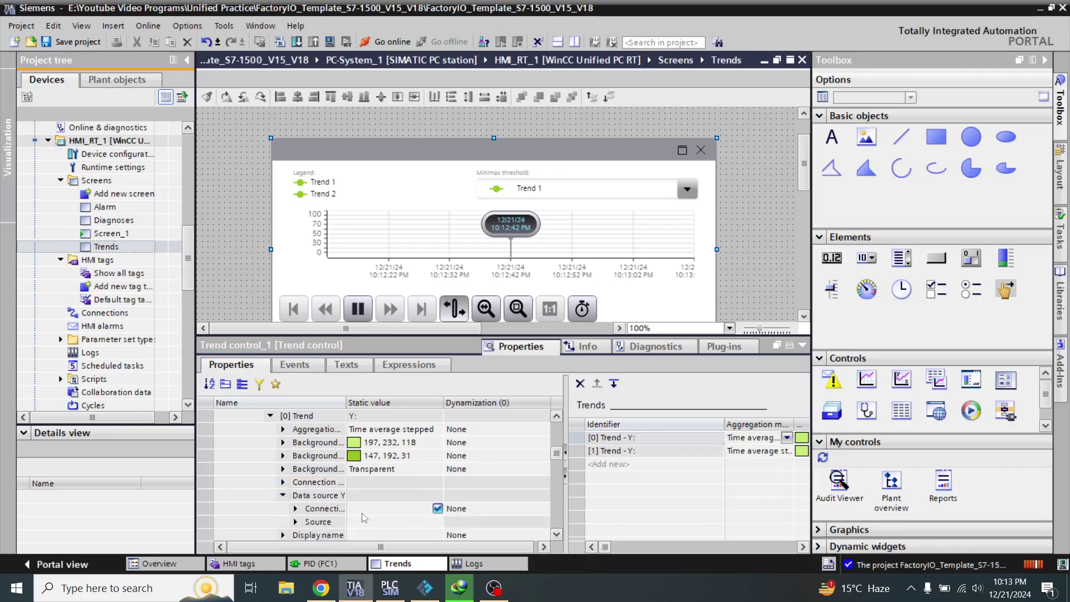
pyautogui.click(393, 510)
pyautogui.click(547, 508)
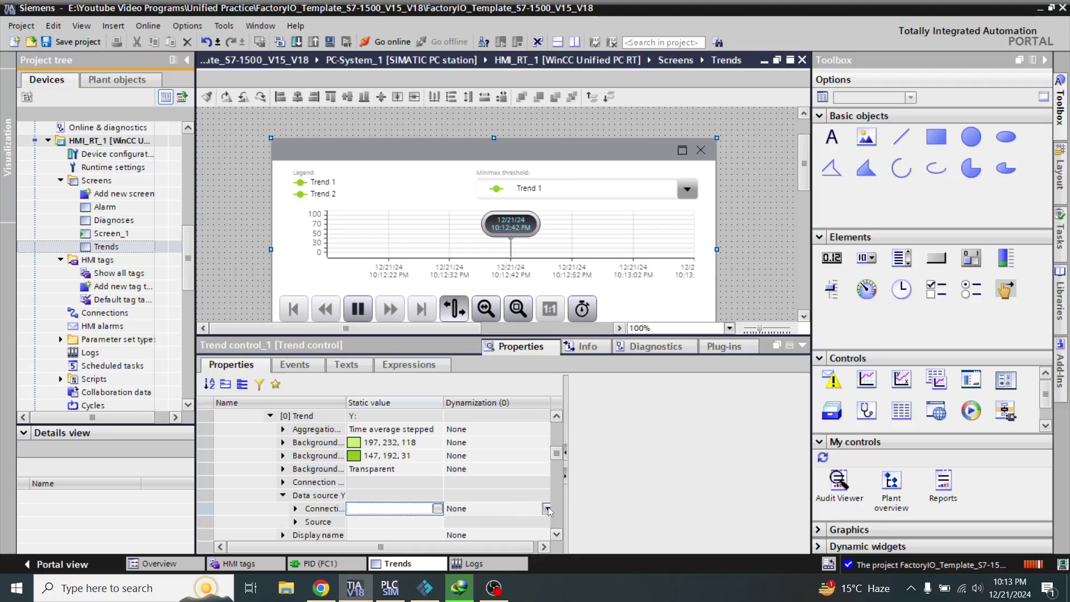
pyautogui.click(542, 508)
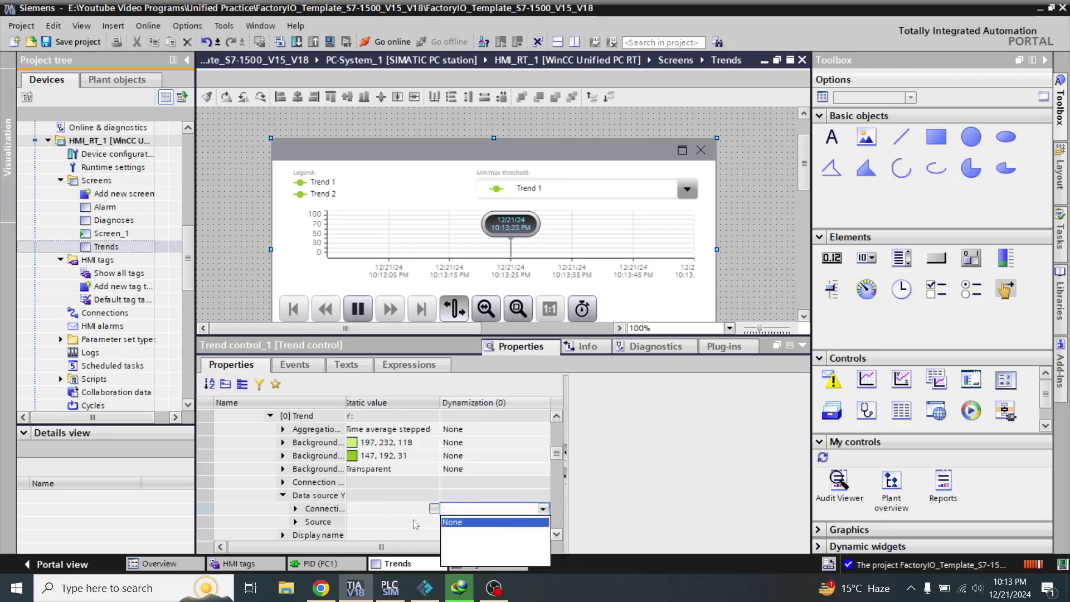
# Step: Assign the logging tag Level:level from the default tag table as the first trend's Data source Y, using the Logging tag source type
pyautogui.click(306, 522)
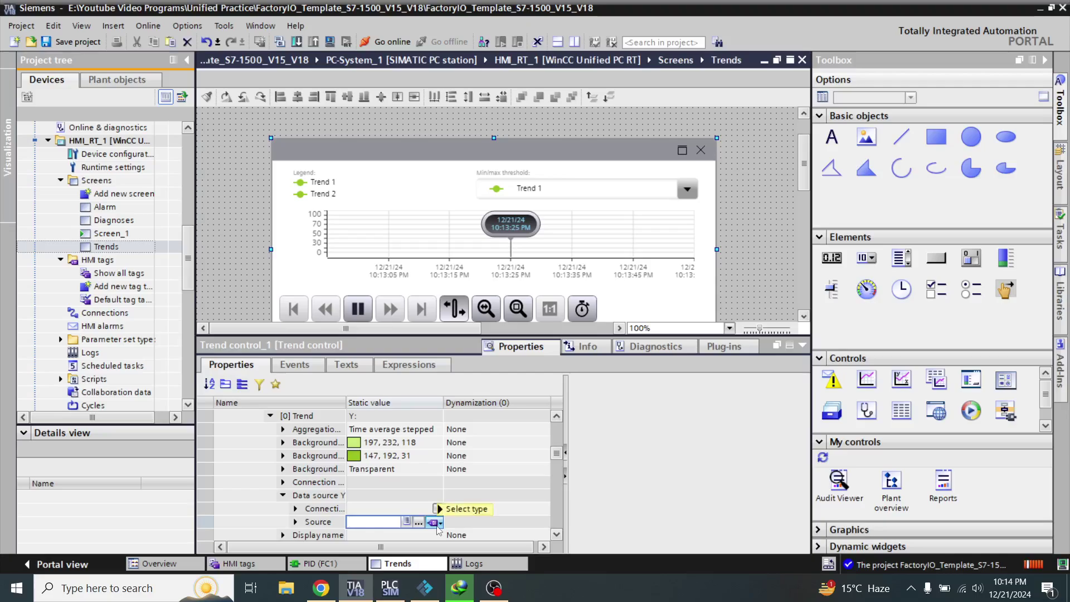
pyautogui.click(435, 522)
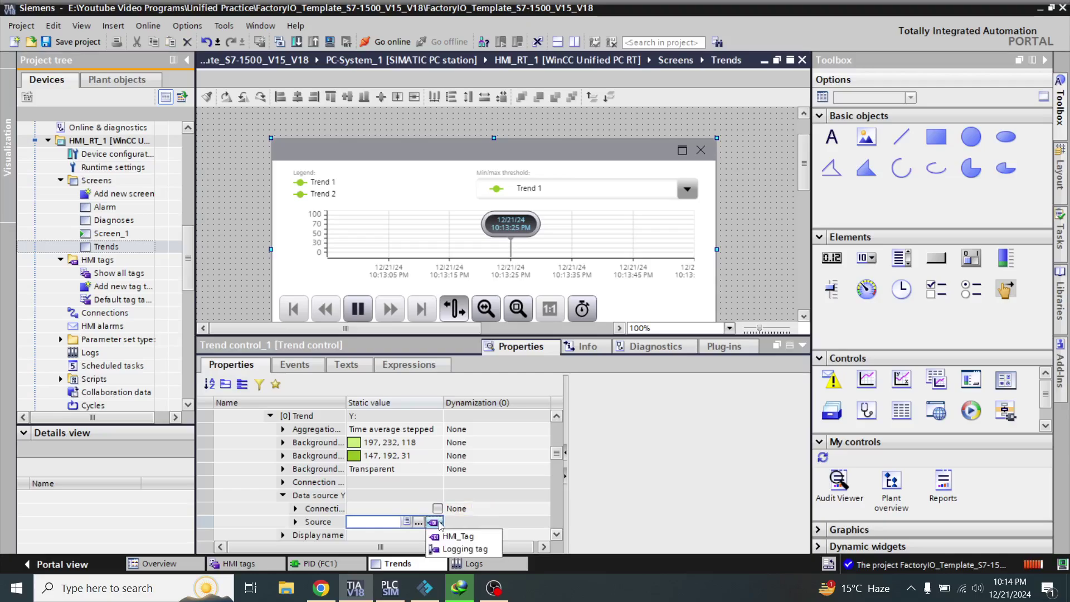
pyautogui.click(455, 550)
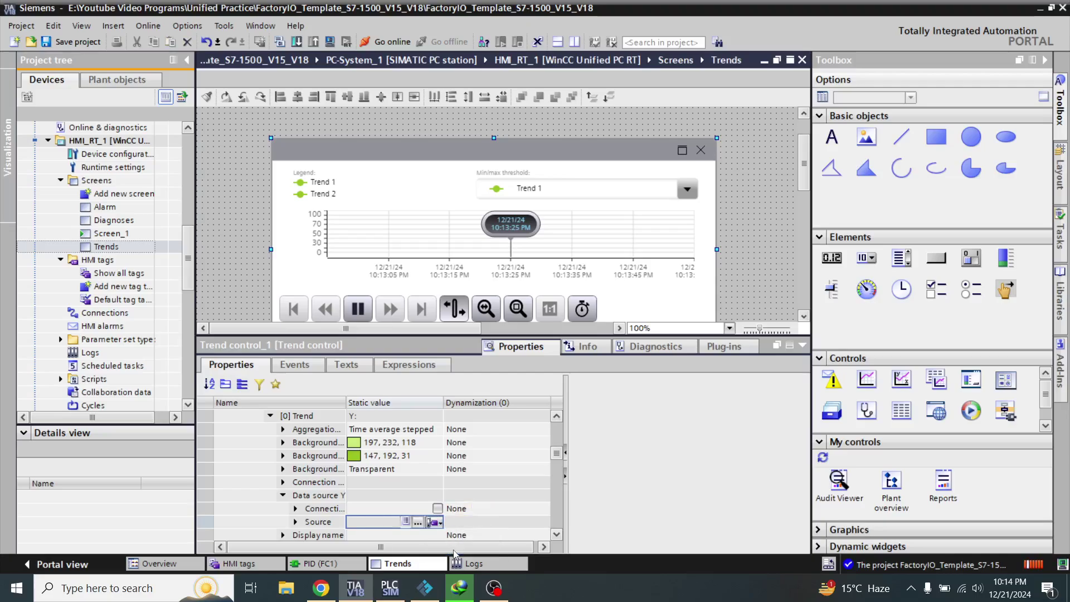
pyautogui.click(417, 522)
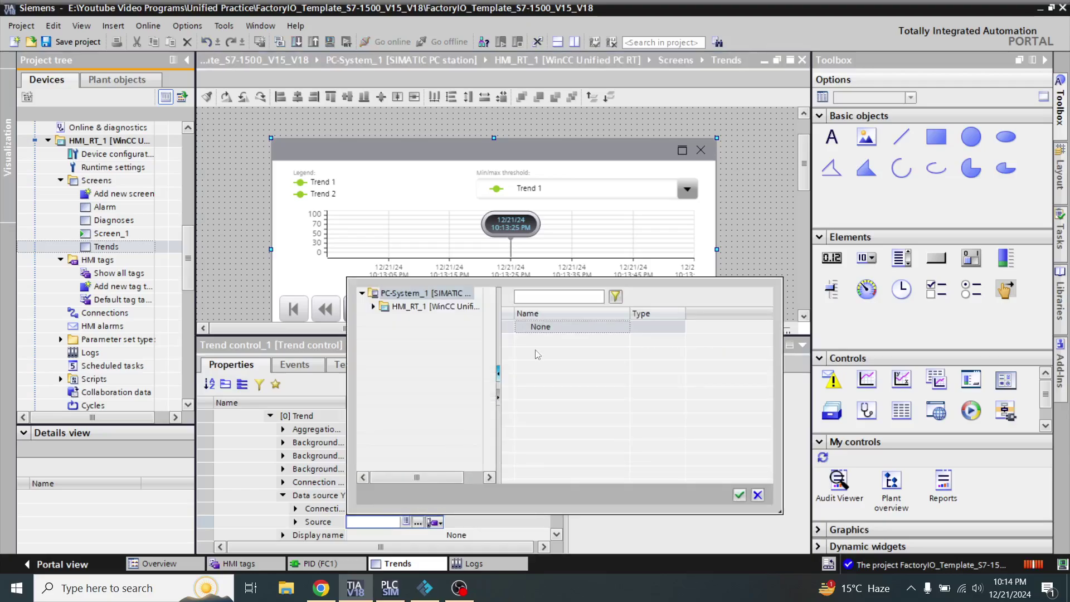
pyautogui.click(420, 311)
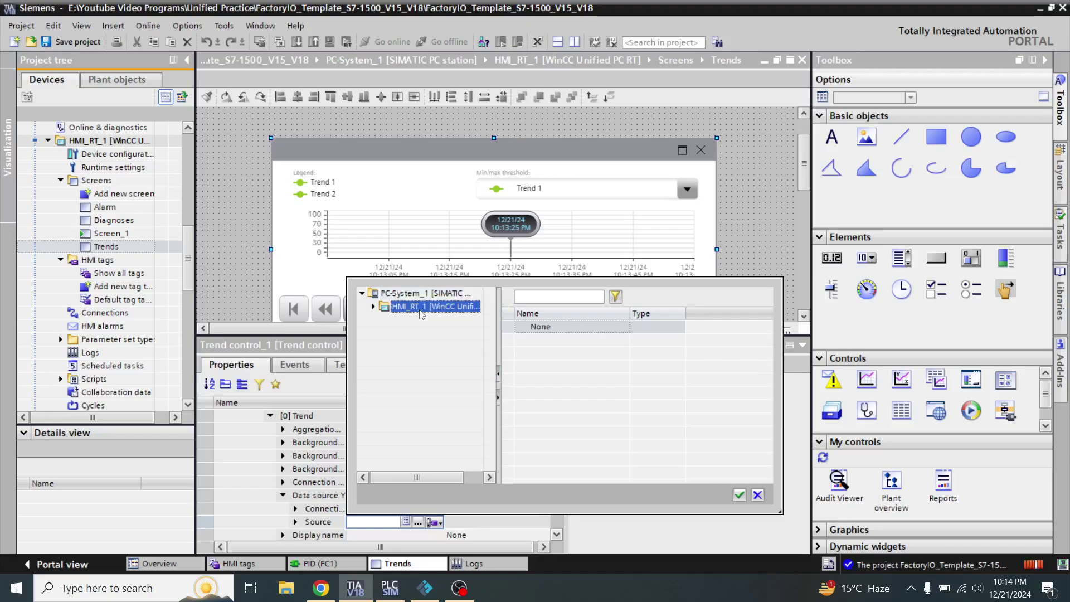
pyautogui.click(373, 306)
pyautogui.click(384, 322)
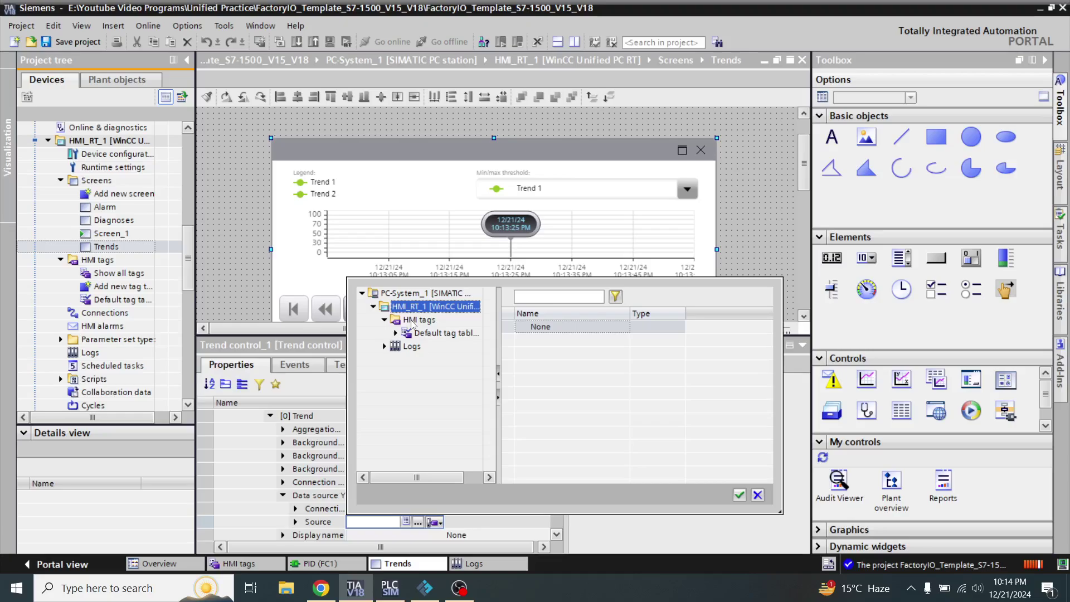
pyautogui.click(443, 333)
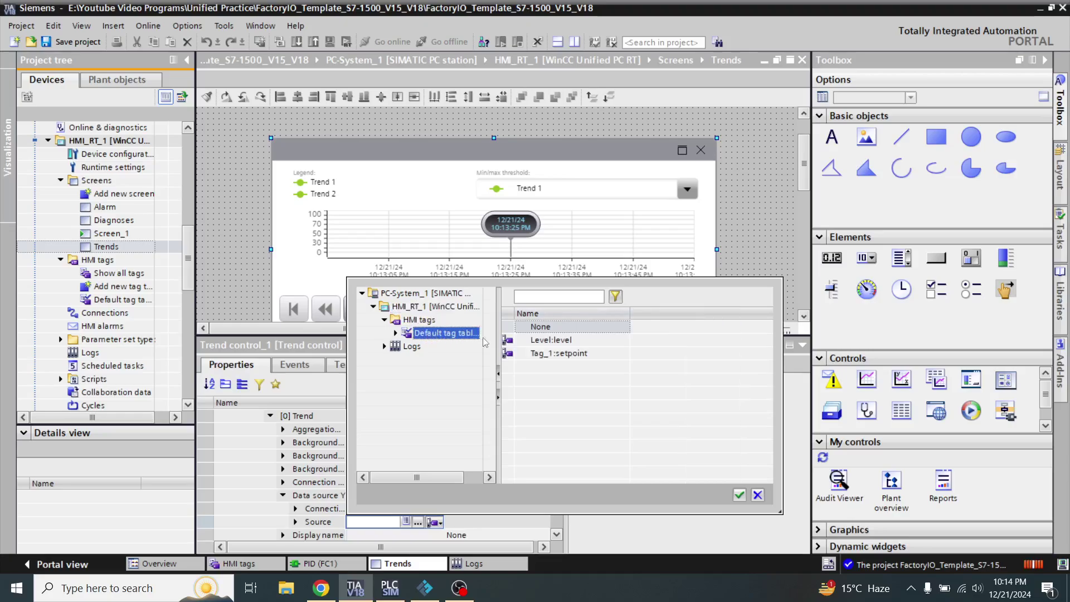
pyautogui.doubleClick(554, 340)
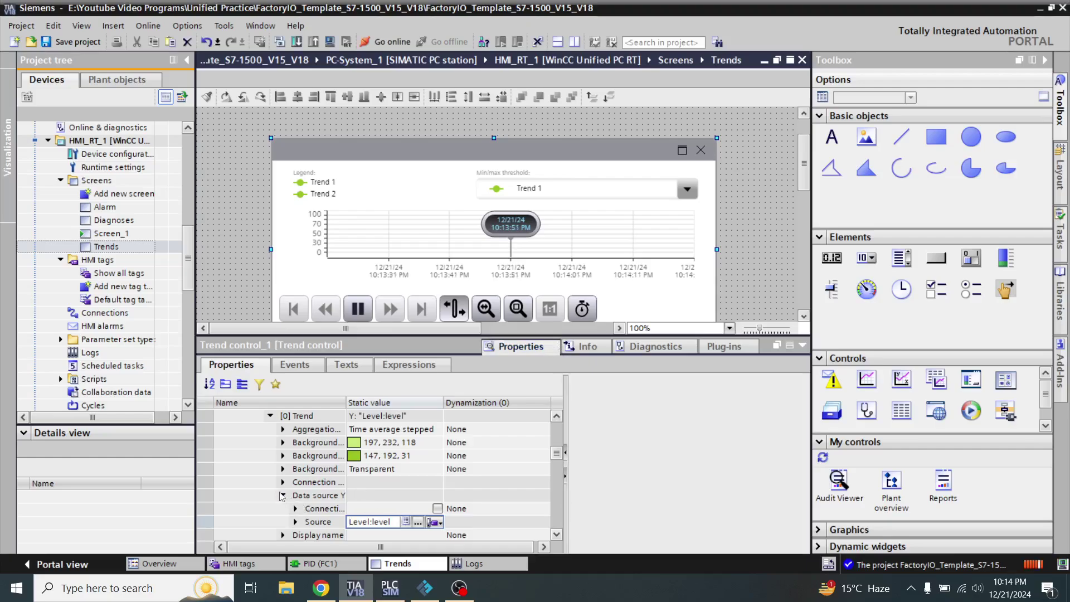
pyautogui.doubleClick(311, 495)
# Step: Collapse the first trend's properties and expand Data source Y of the second trend
pyautogui.click(557, 415)
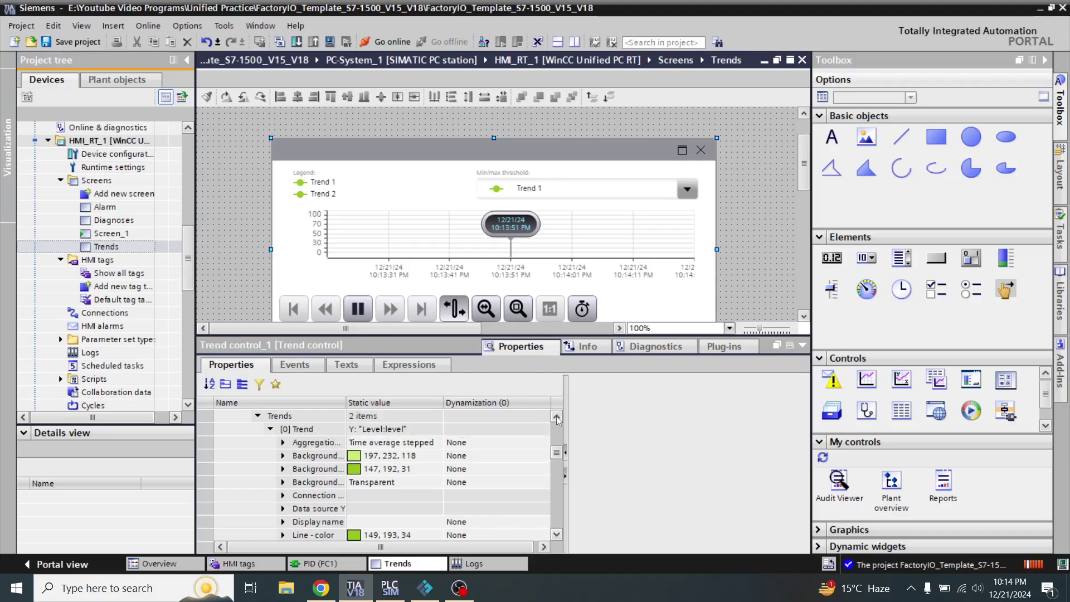
pyautogui.click(557, 416)
pyautogui.scroll(2, 505, 453)
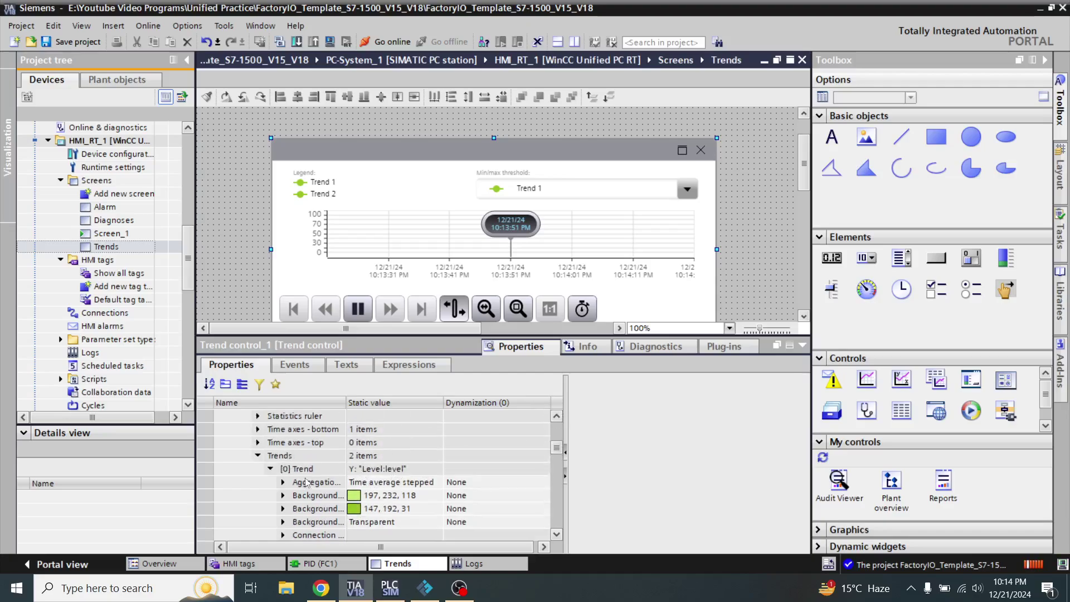
pyautogui.click(270, 470)
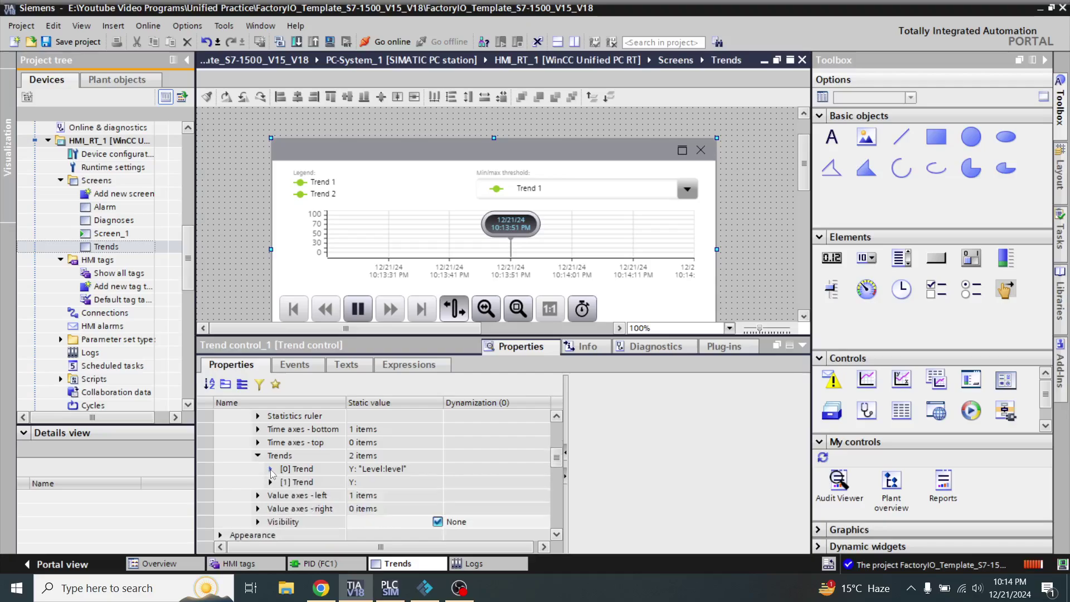
pyautogui.click(271, 482)
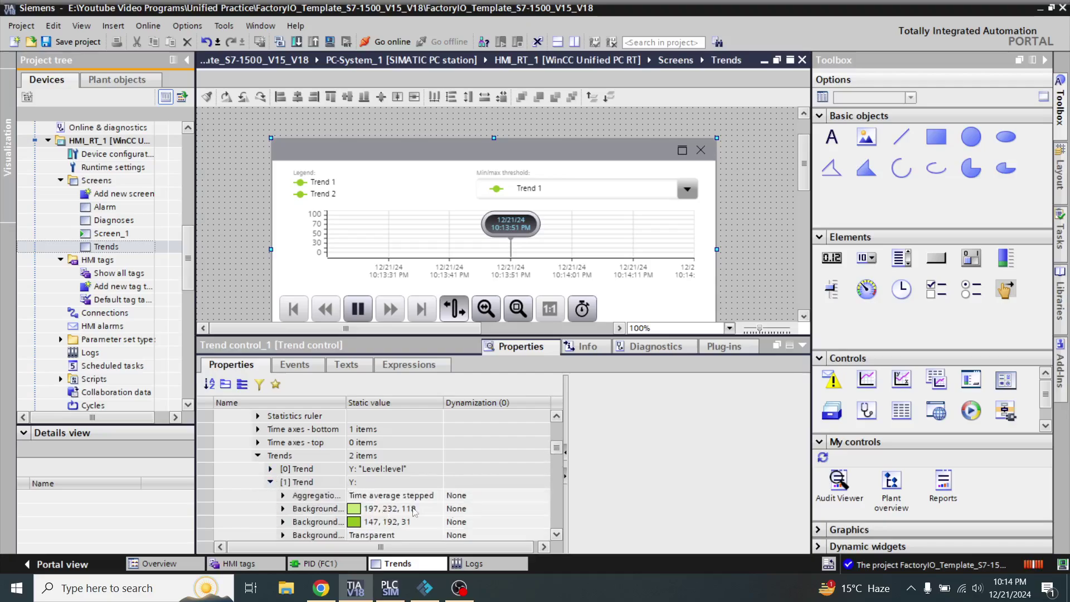
pyautogui.click(556, 534)
pyautogui.click(557, 534)
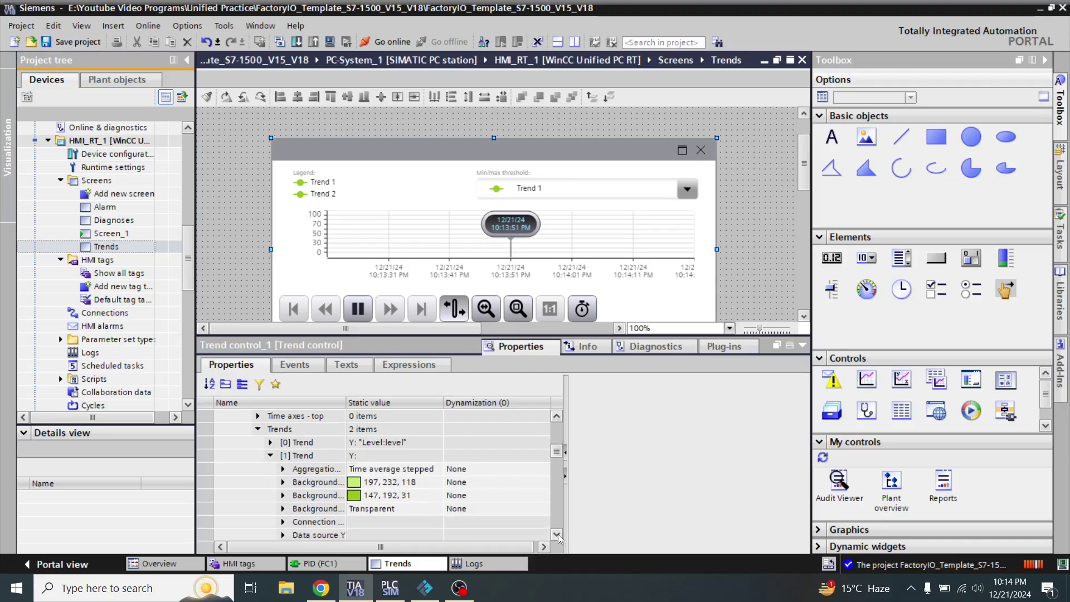
pyautogui.click(557, 533)
pyautogui.click(557, 534)
pyautogui.click(557, 534)
pyautogui.click(558, 534)
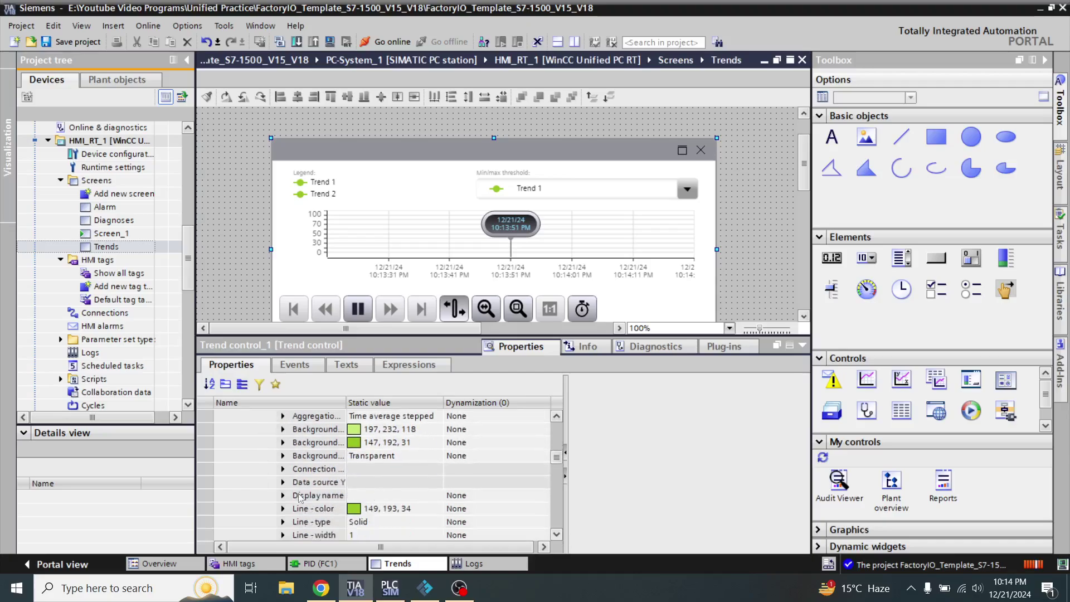
pyautogui.scroll(-1, 295, 495)
pyautogui.click(282, 469)
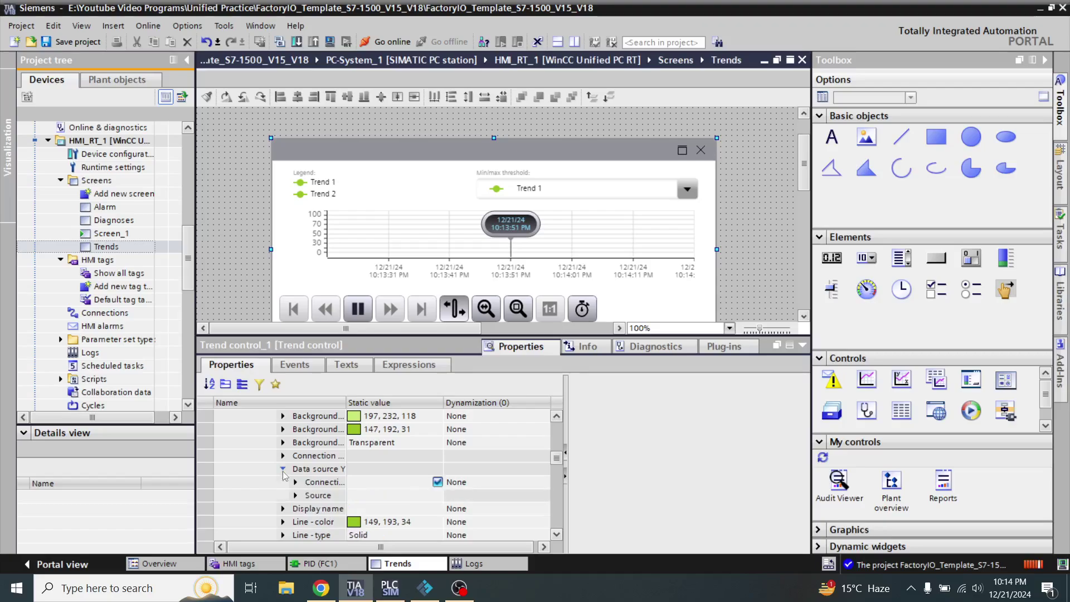
# Step: Assign the logging tag Tag_1:setpoint from the default tag table as the second trend's Data source Y, using the Logging tag source type
pyautogui.click(413, 494)
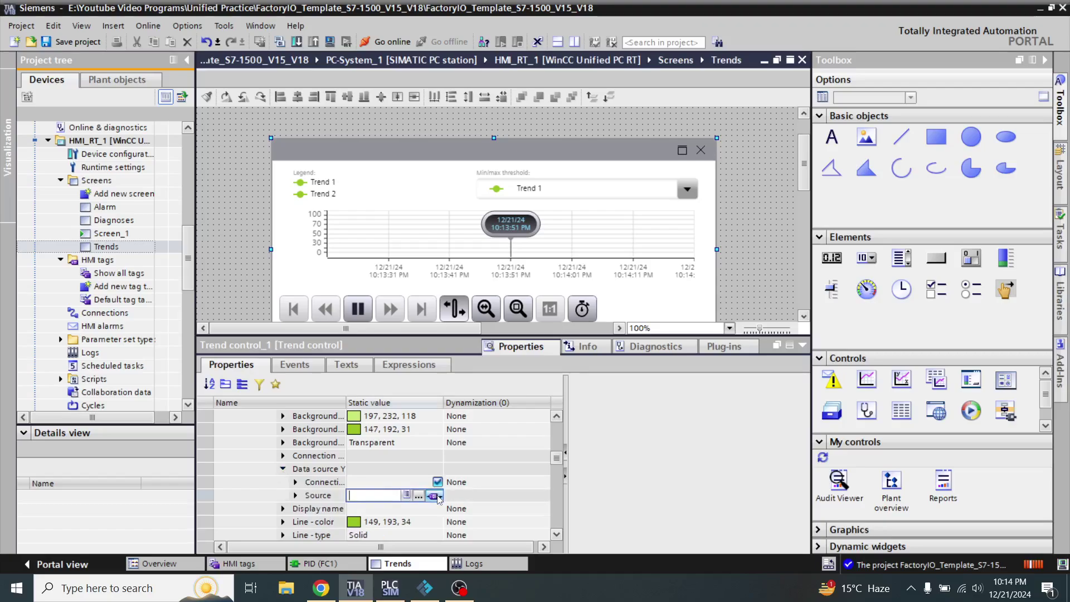
pyautogui.click(439, 496)
pyautogui.click(463, 522)
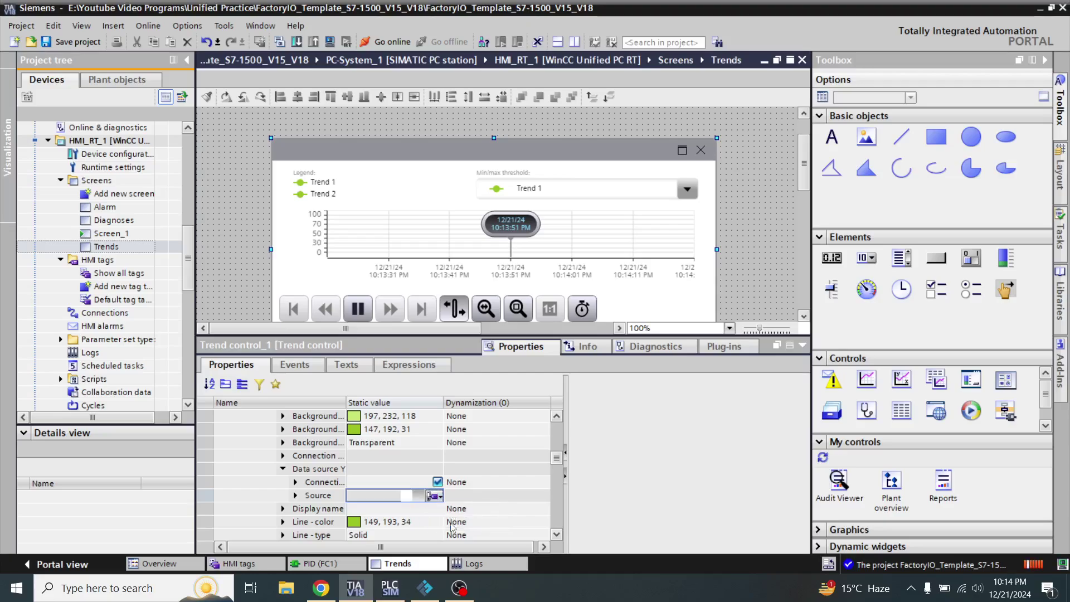
pyautogui.click(418, 496)
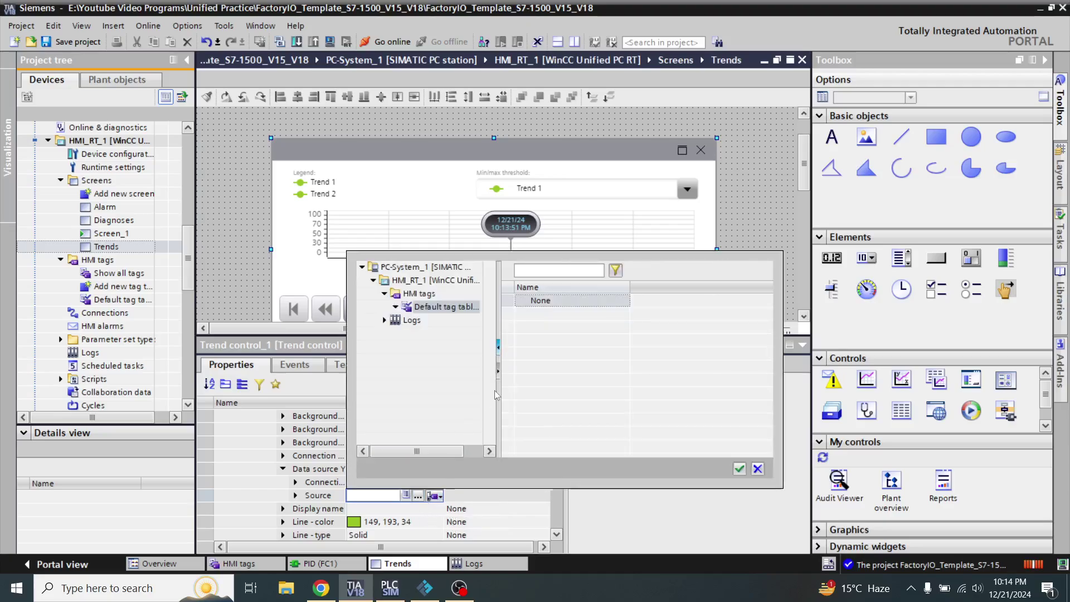
pyautogui.click(412, 321)
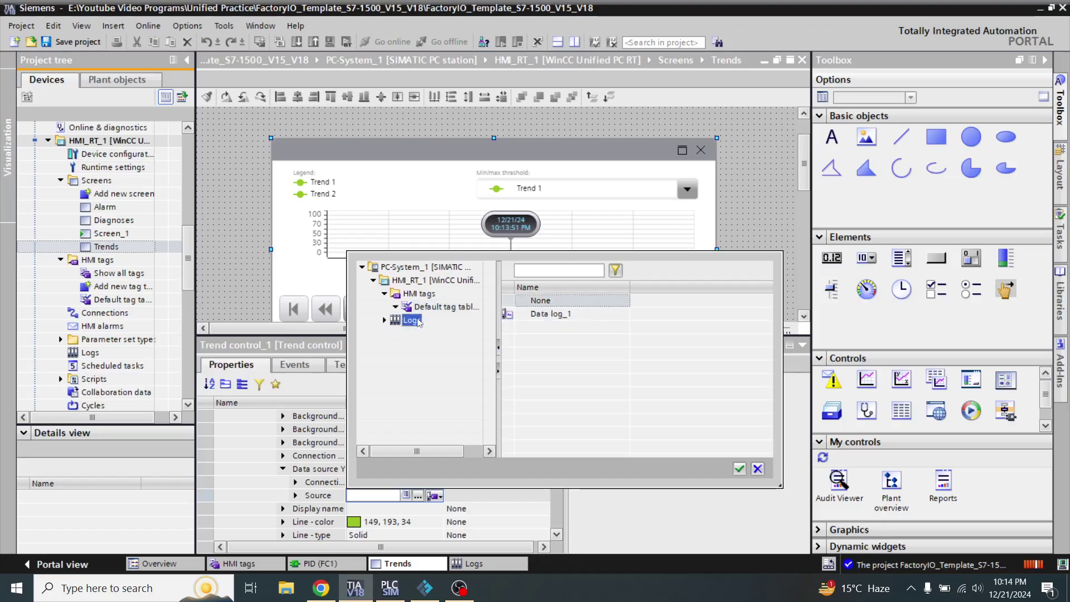
pyautogui.click(434, 307)
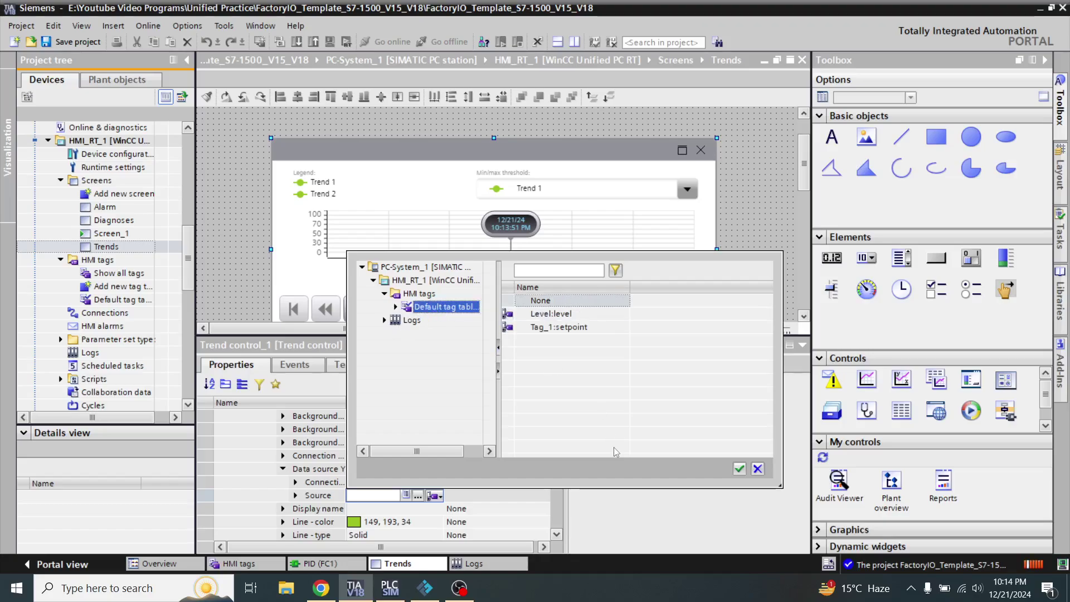
pyautogui.click(740, 469)
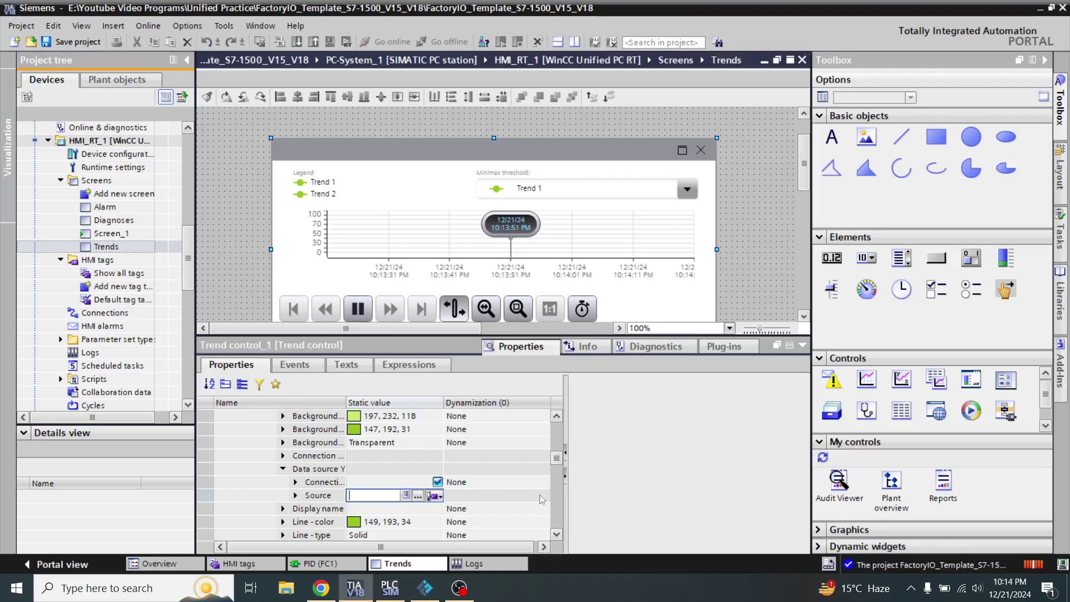
pyautogui.click(418, 496)
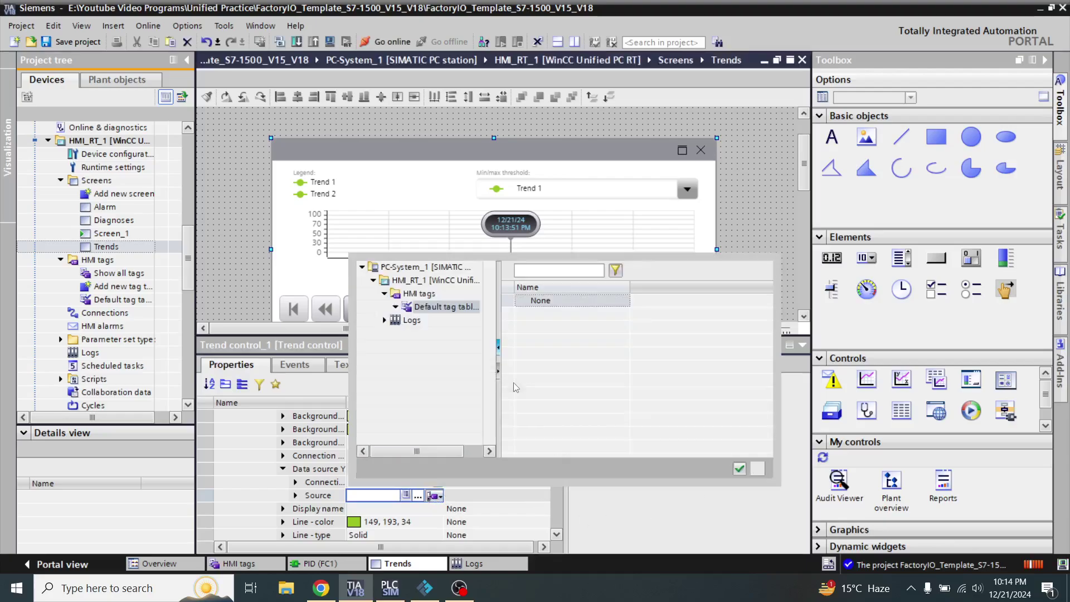
pyautogui.press('Escape')
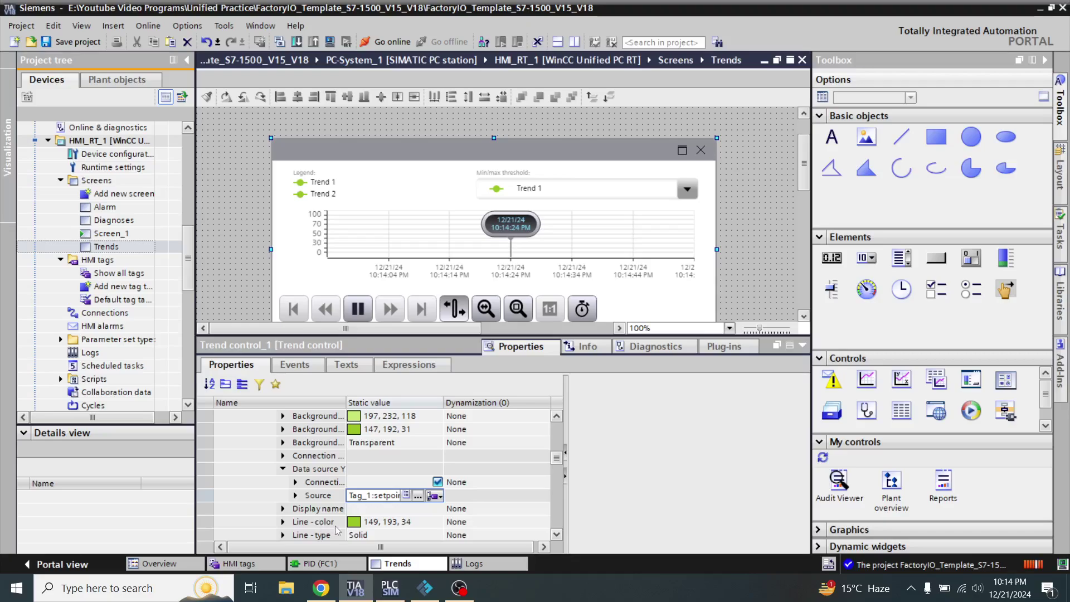
# Step: Set the second trend's line color to black (0, 0, 0)
pyautogui.click(357, 524)
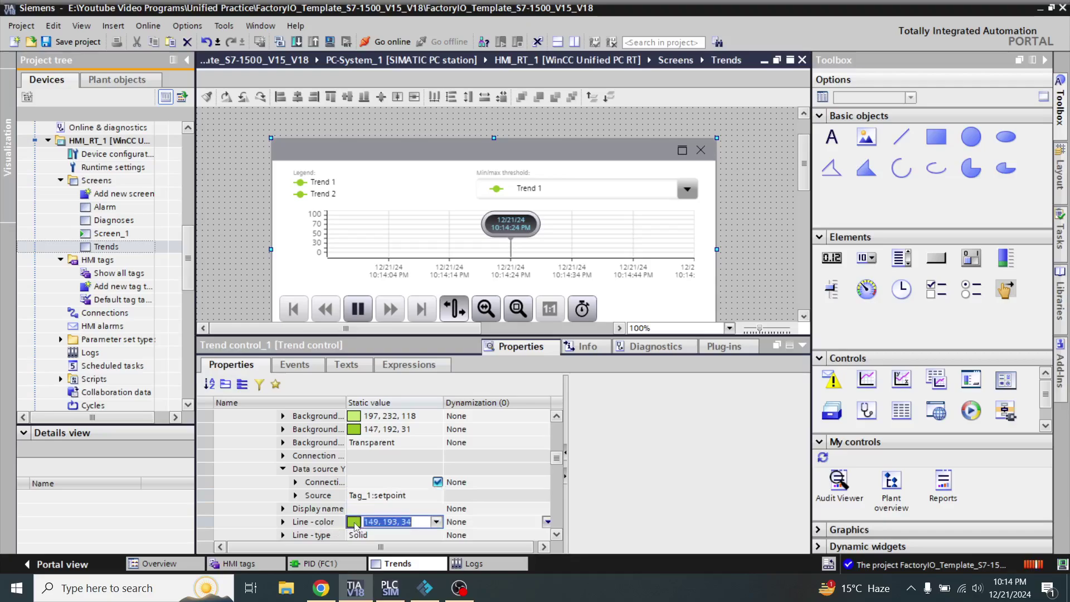
pyautogui.click(437, 522)
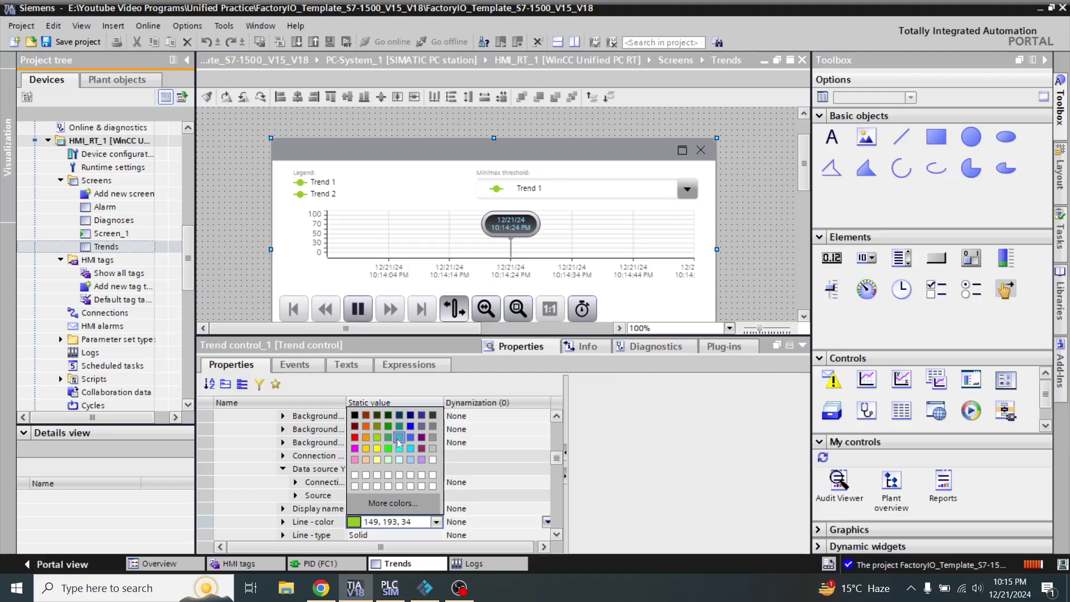
pyautogui.click(355, 416)
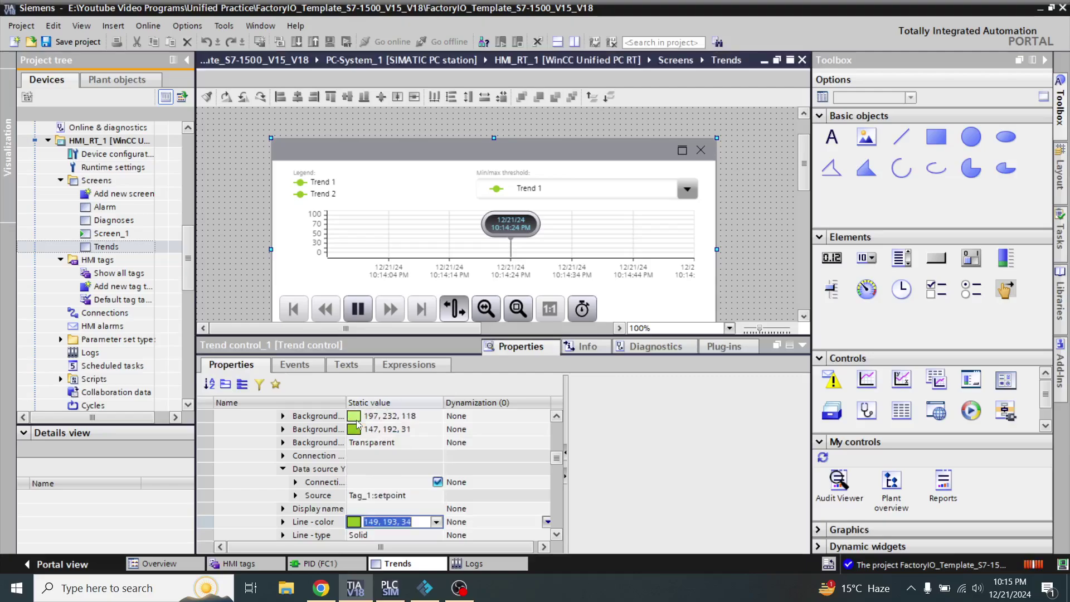
# Step: Set both background colors of the second trend to black (0, 0, 0)
pyautogui.click(557, 416)
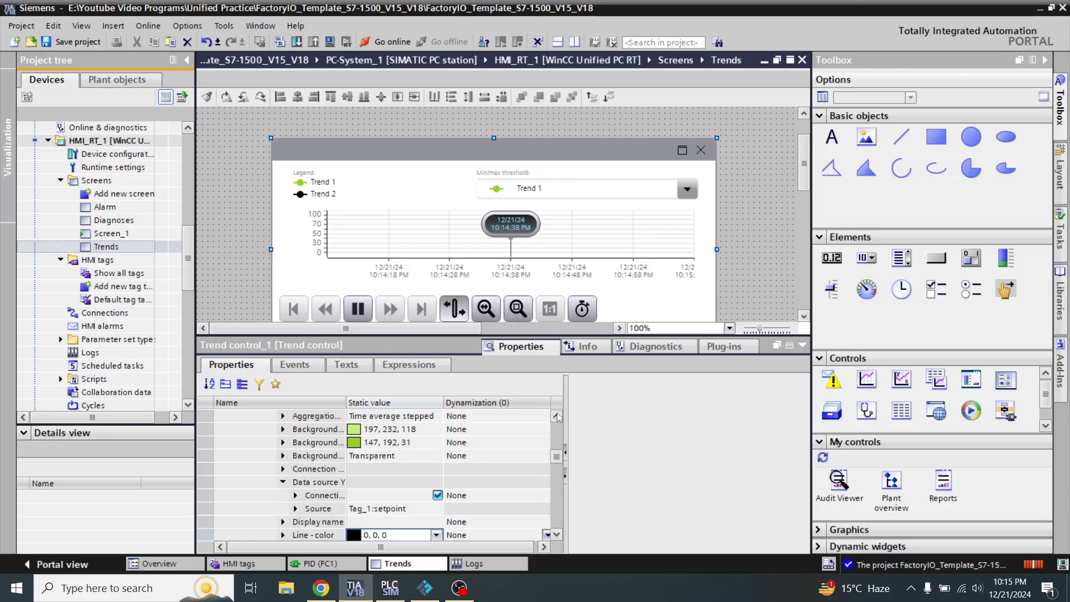
pyautogui.click(437, 443)
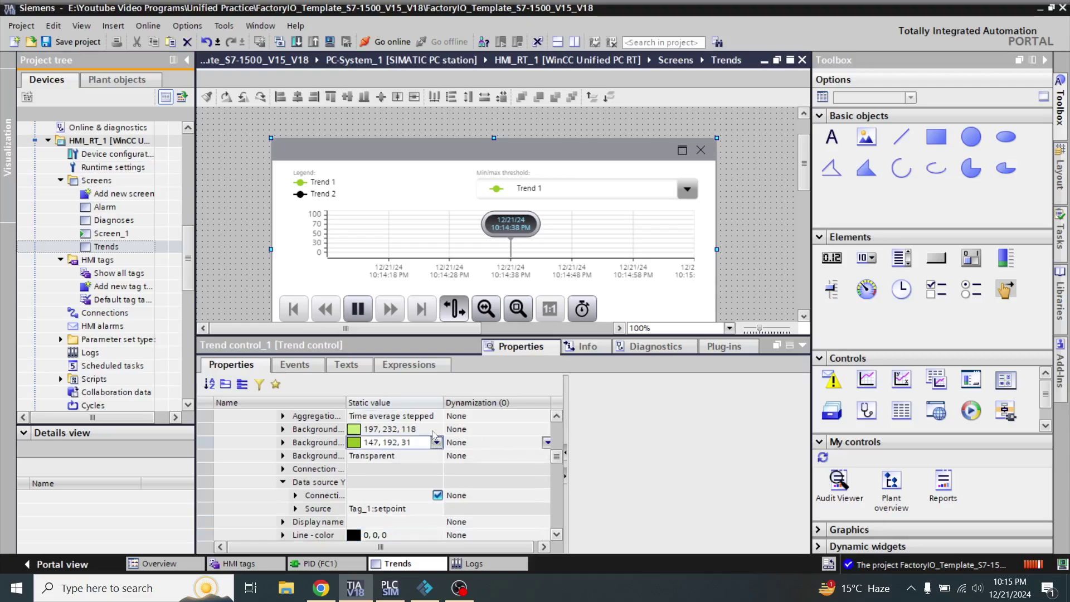
pyautogui.click(437, 429)
pyautogui.click(436, 429)
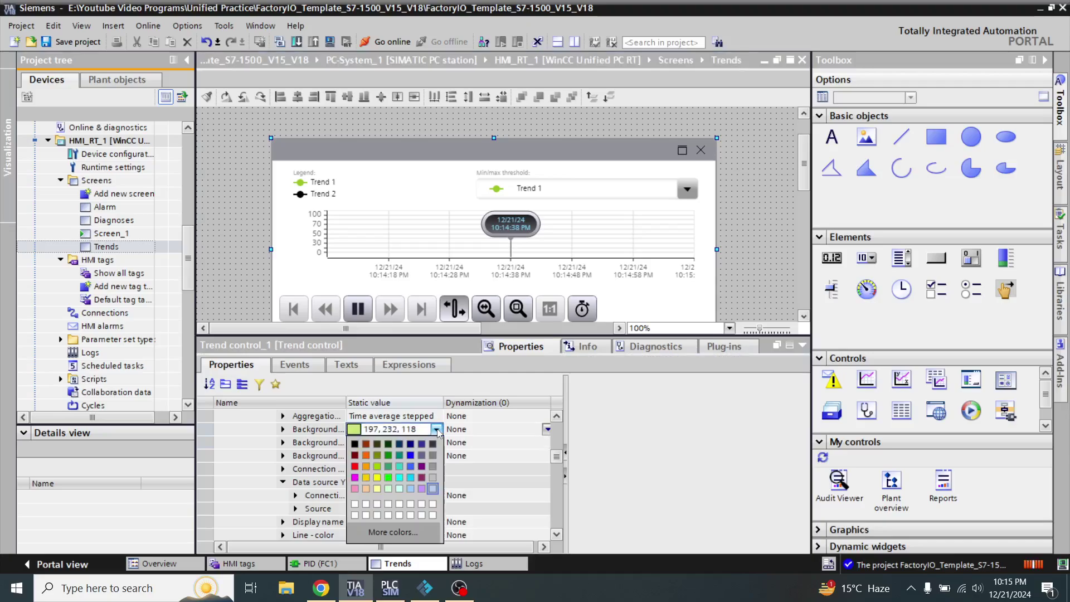
pyautogui.click(359, 450)
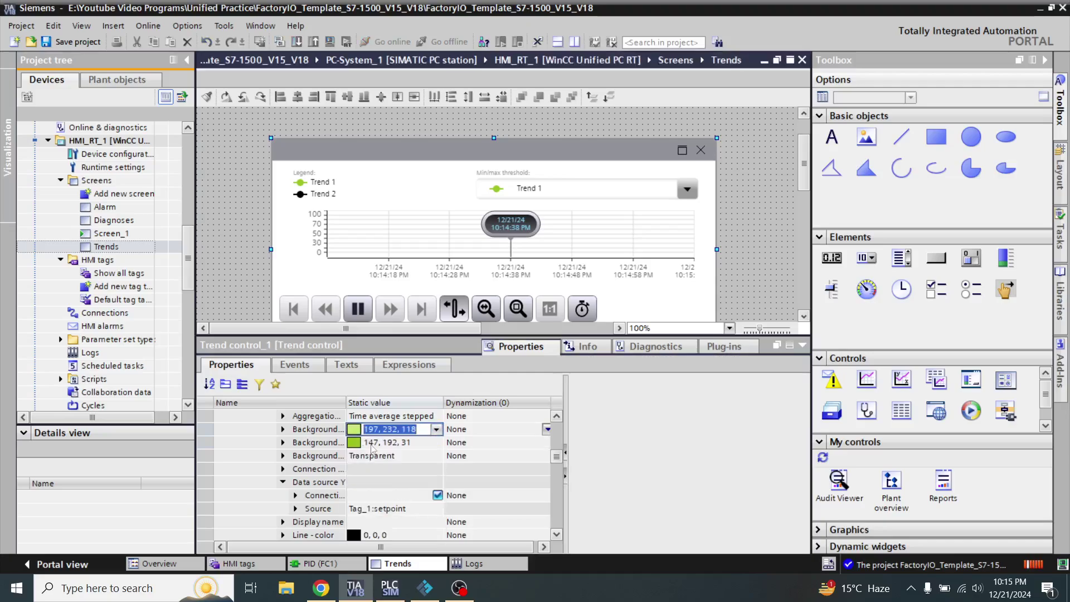
pyautogui.click(438, 445)
pyautogui.click(437, 442)
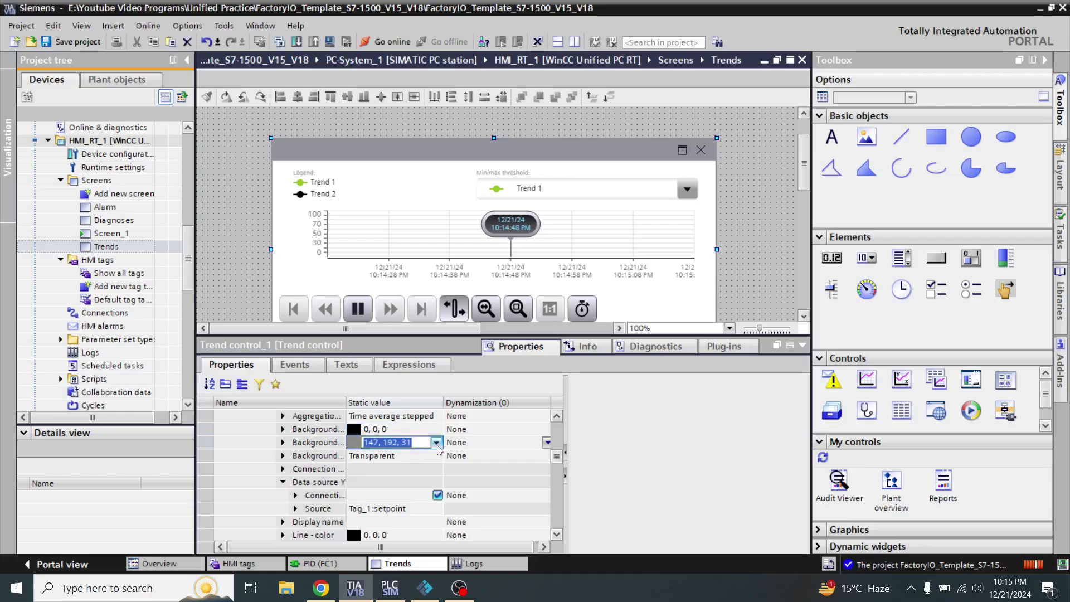
pyautogui.click(357, 464)
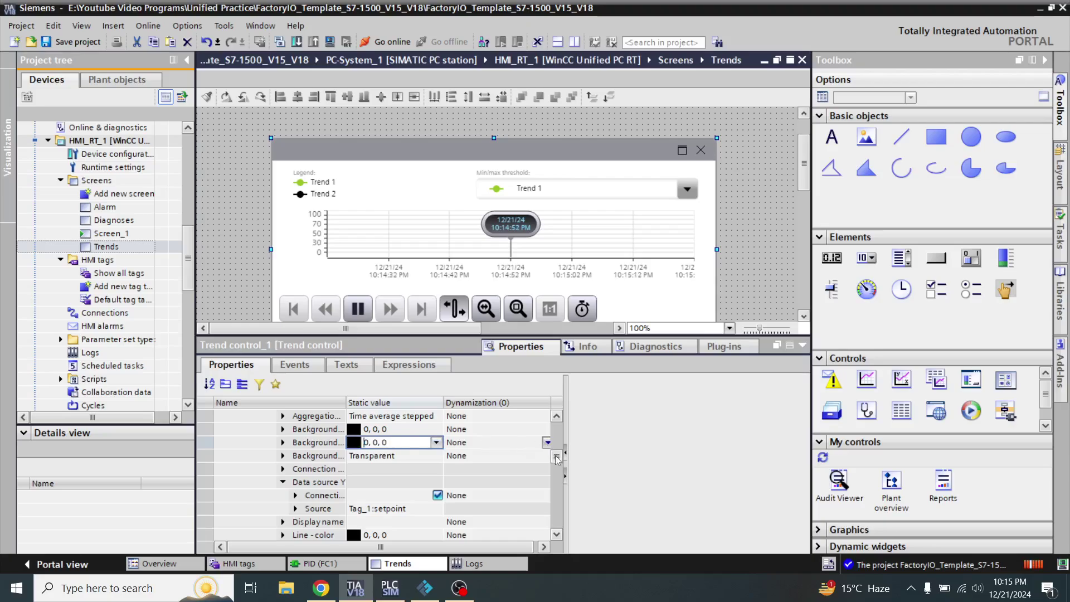
# Step: Collapse the second trend's properties and open the first trend's upper background color property for editing
pyautogui.scroll(3, 556, 458)
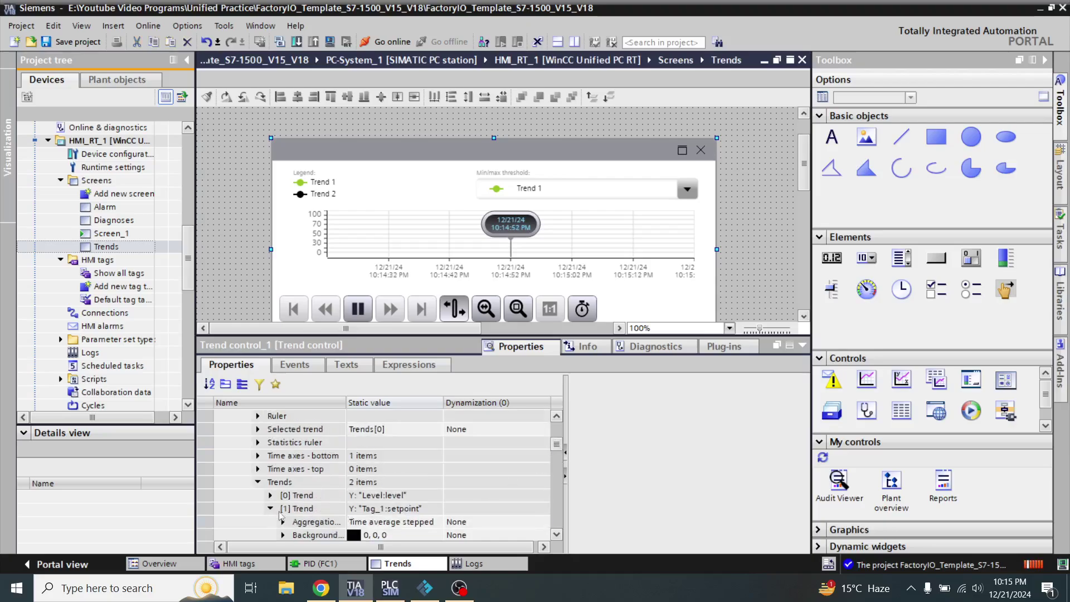
pyautogui.click(271, 509)
pyautogui.click(270, 496)
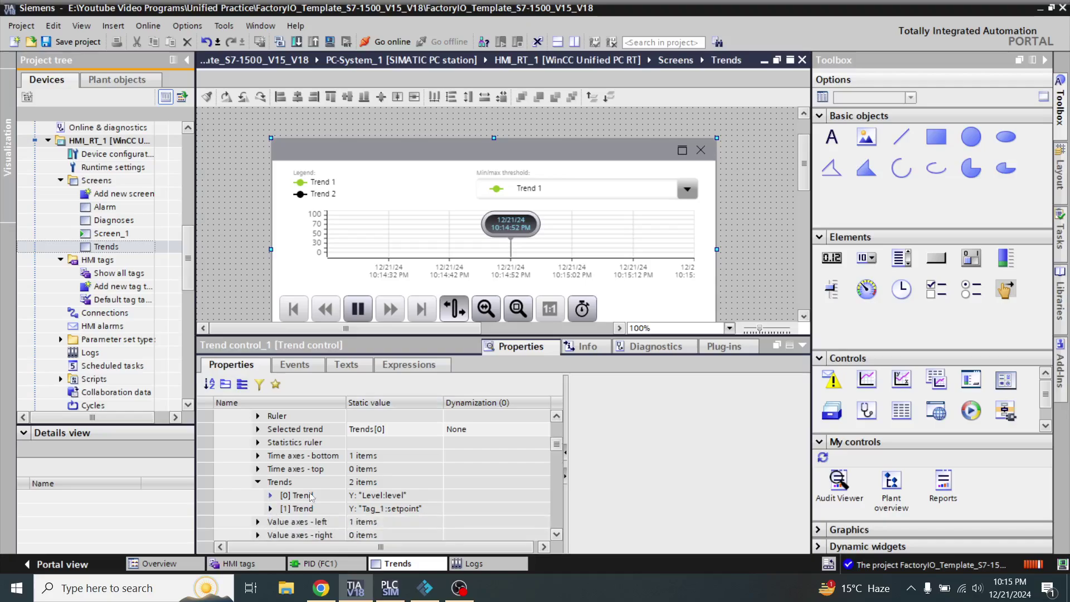
pyautogui.scroll(-3, 556, 533)
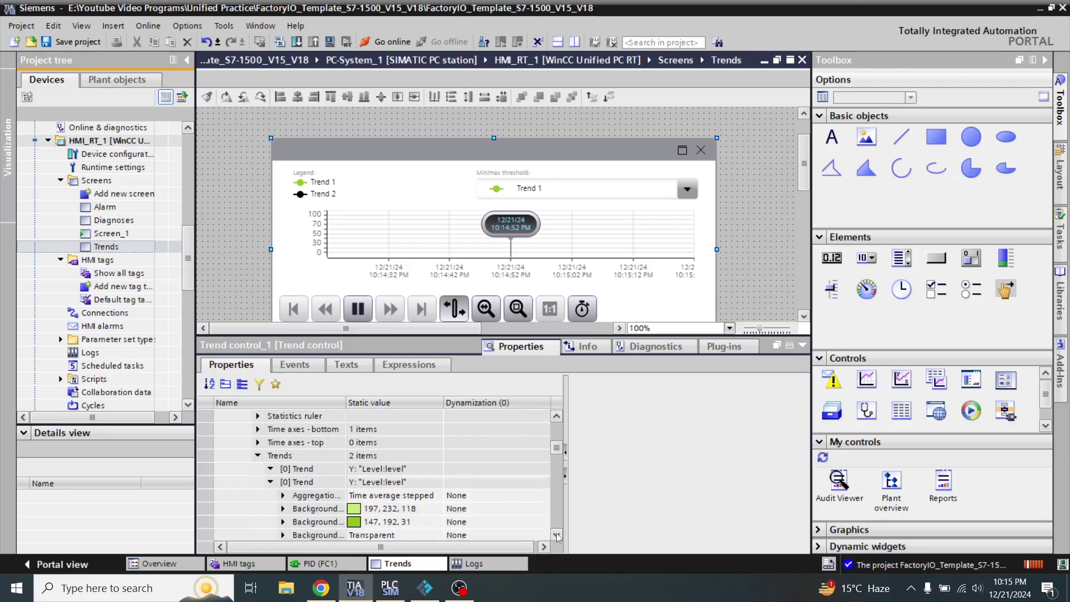
pyautogui.click(432, 483)
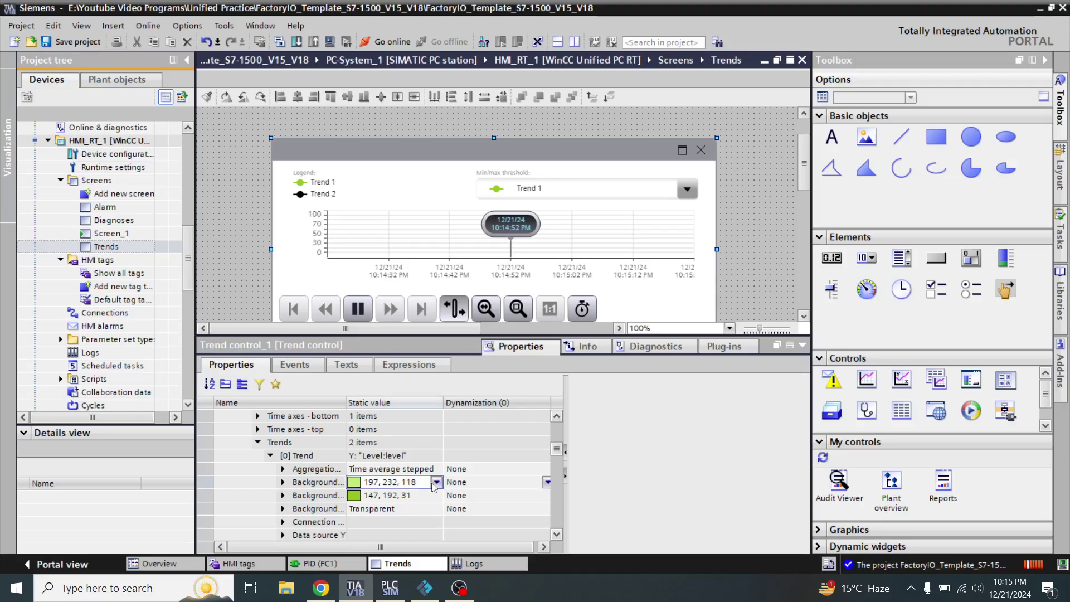
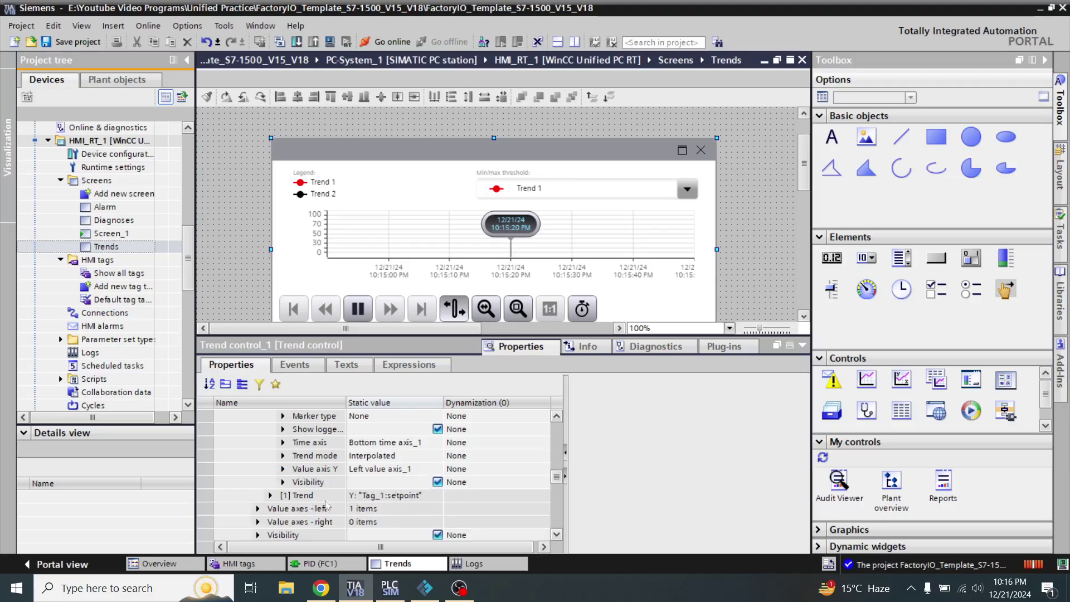
# Step: Set the upper scale value of the trend control's left value axis to 10
pyautogui.click(258, 510)
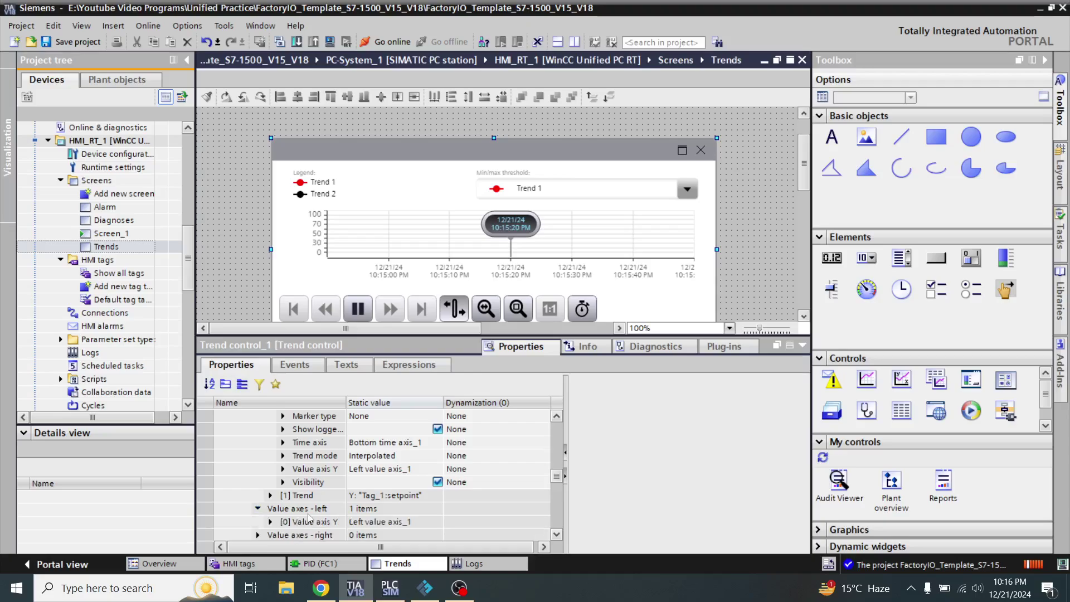
pyautogui.click(271, 522)
pyautogui.click(556, 535)
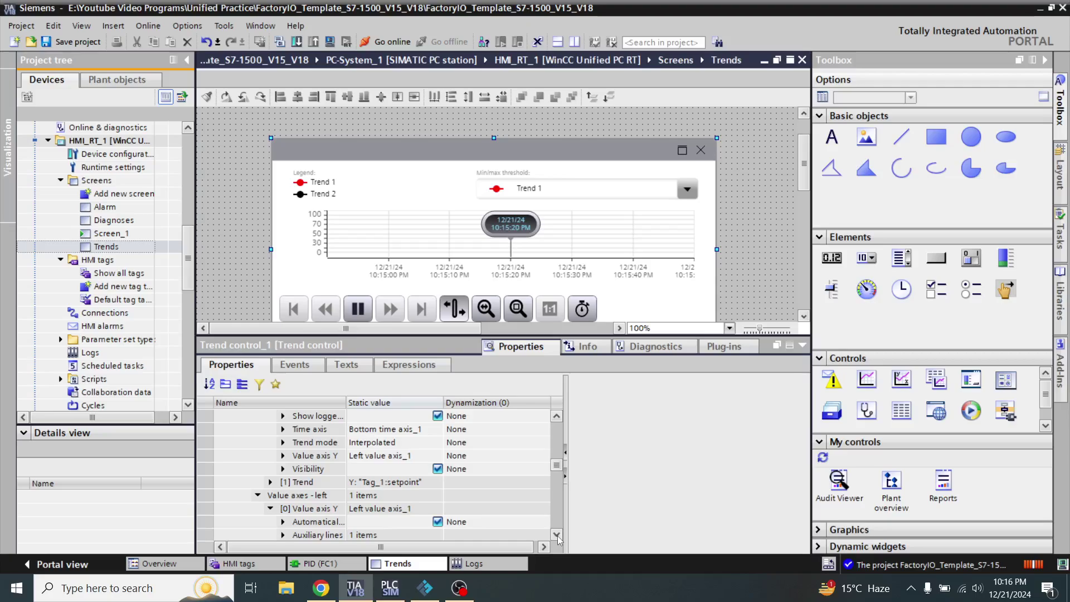
pyautogui.click(557, 535)
pyautogui.click(557, 535)
pyautogui.click(556, 535)
pyautogui.click(557, 535)
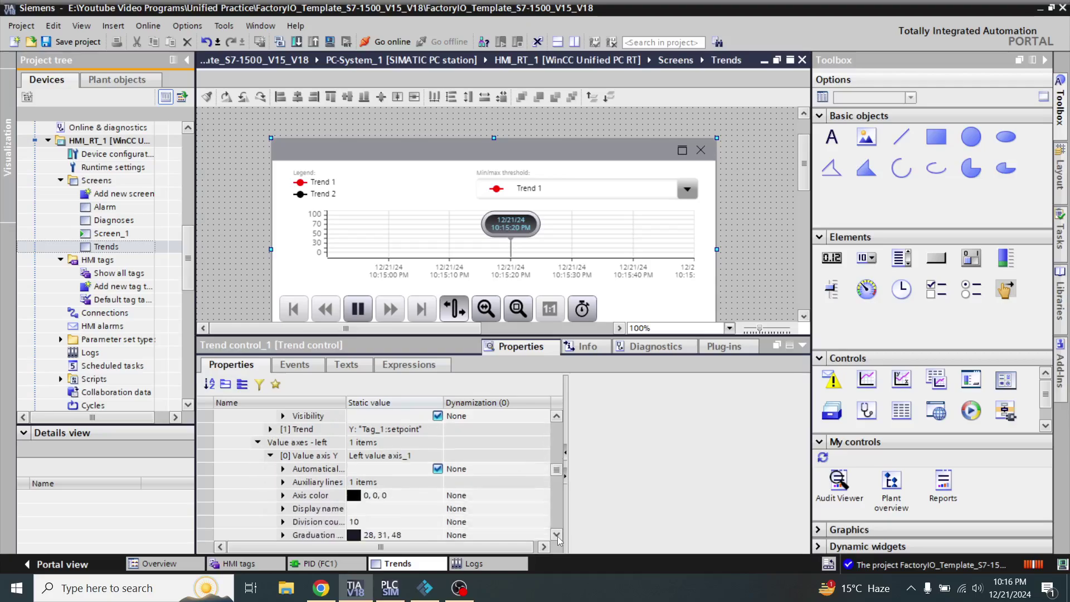
pyautogui.click(556, 535)
pyautogui.click(557, 535)
pyautogui.click(557, 535)
pyautogui.scroll(-4, 411, 508)
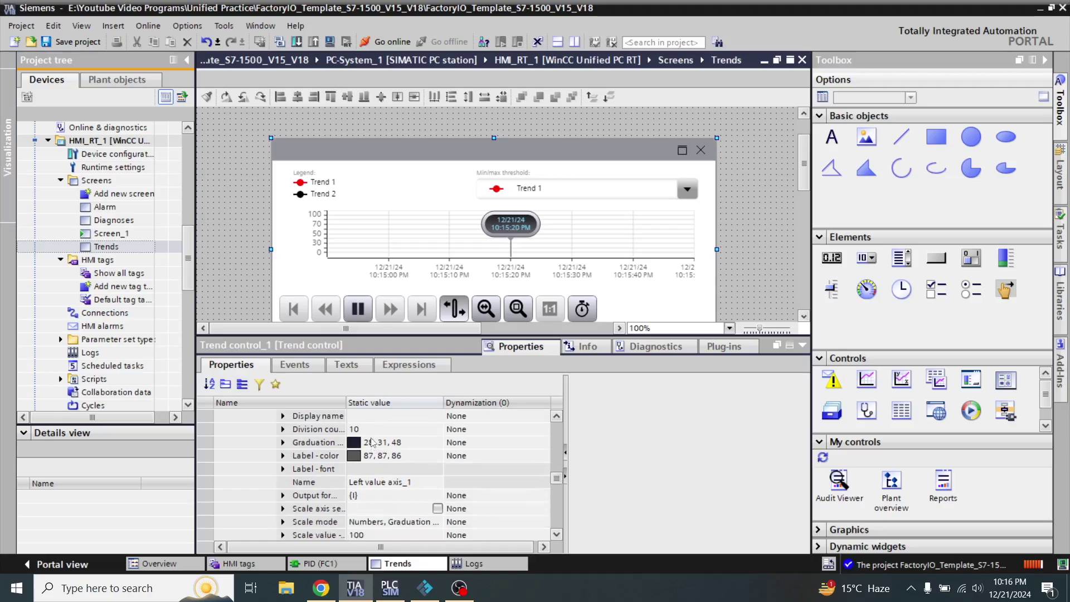
pyautogui.click(372, 442)
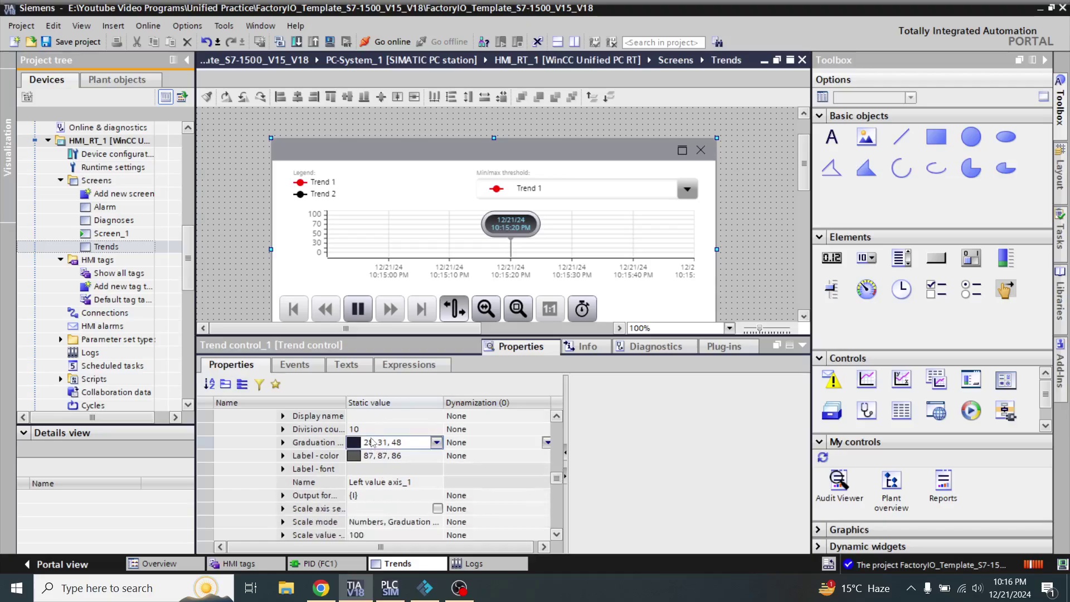
pyautogui.click(368, 535)
pyautogui.click(372, 522)
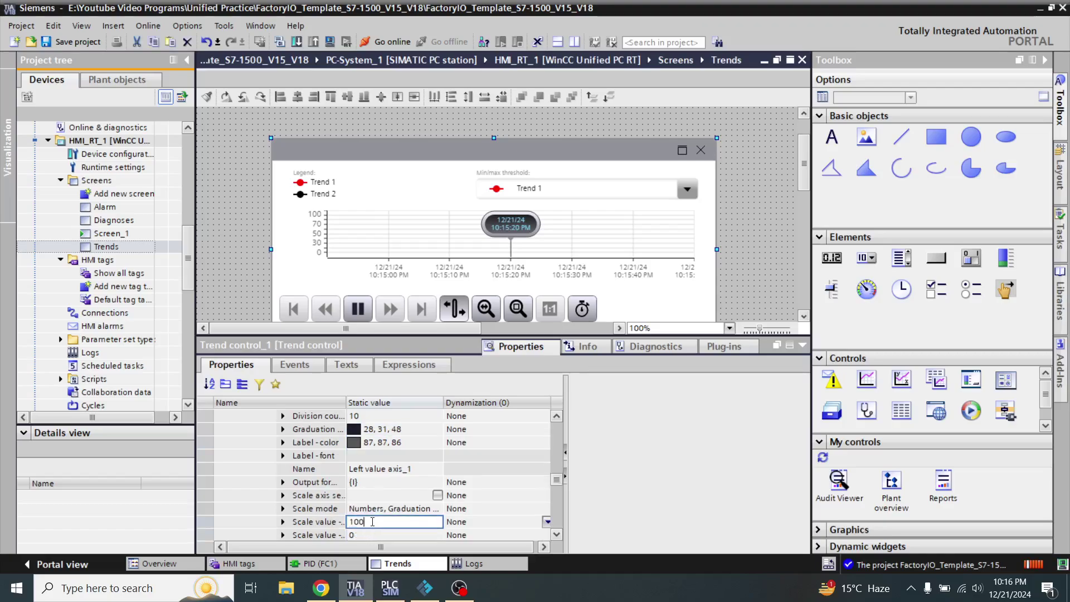
pyautogui.press('BackSpace')
pyautogui.press('Return')
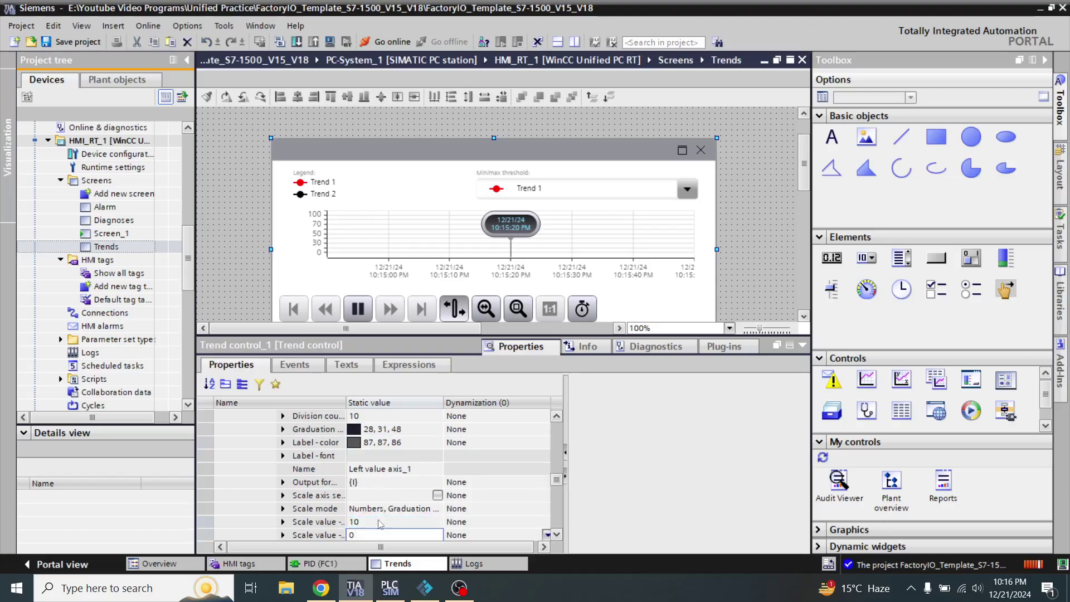
# Step: Collapse the left value axes and the first trend's properties, leaving the Level:level trend entry selected
pyautogui.scroll(3, 556, 425)
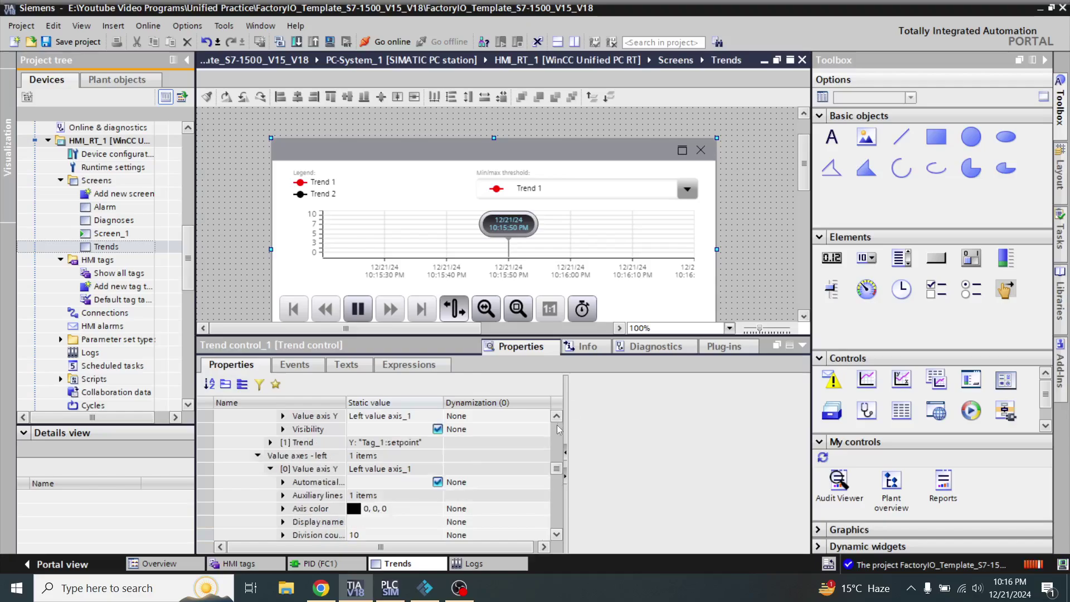
pyautogui.click(258, 457)
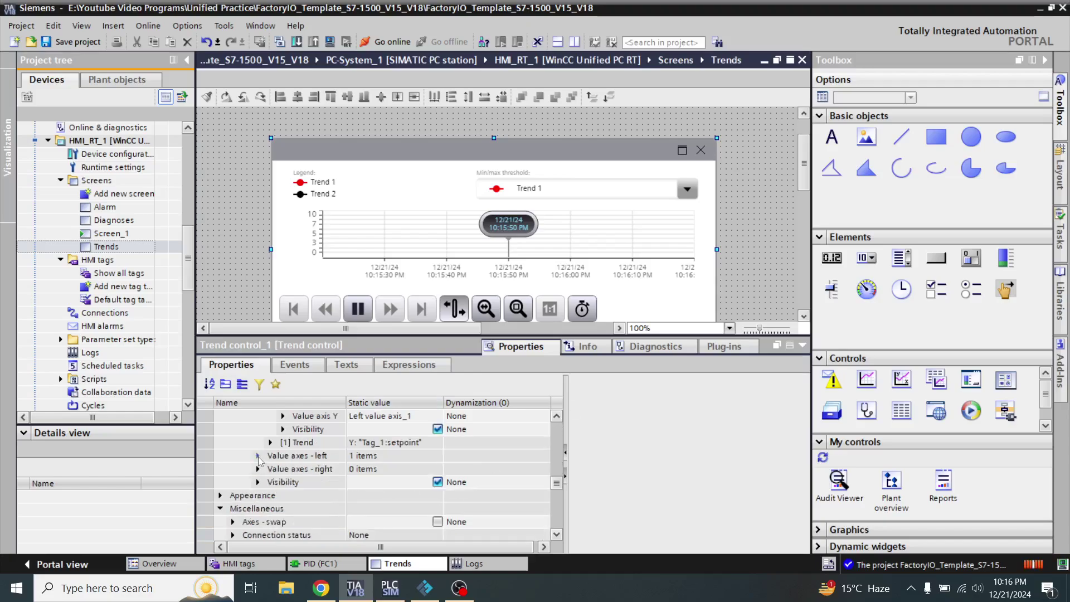
pyautogui.scroll(3, 559, 429)
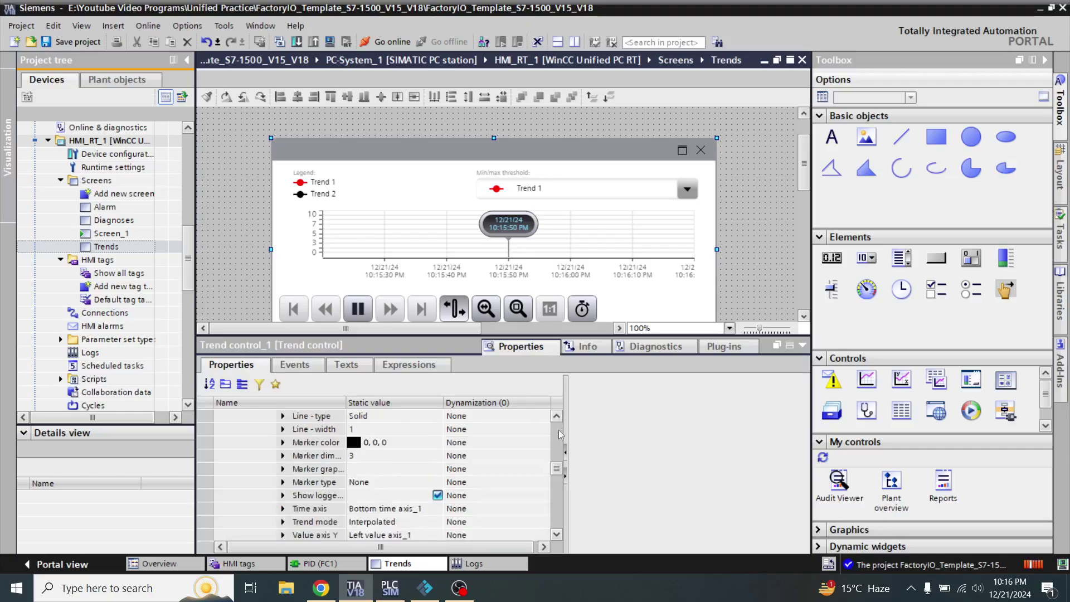
pyautogui.scroll(3, 557, 430)
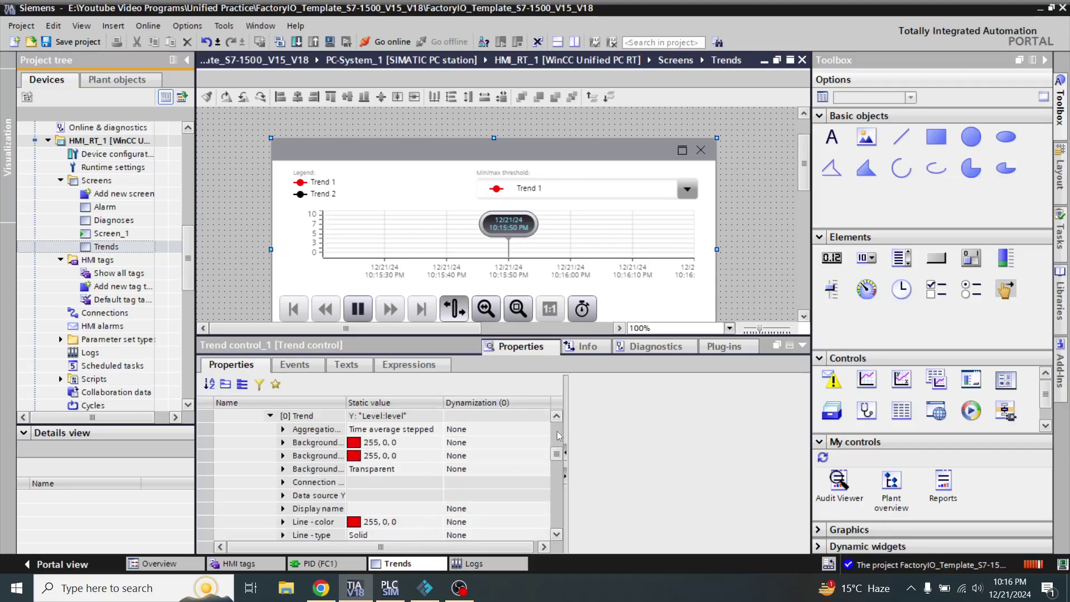
pyautogui.click(271, 415)
pyautogui.click(398, 419)
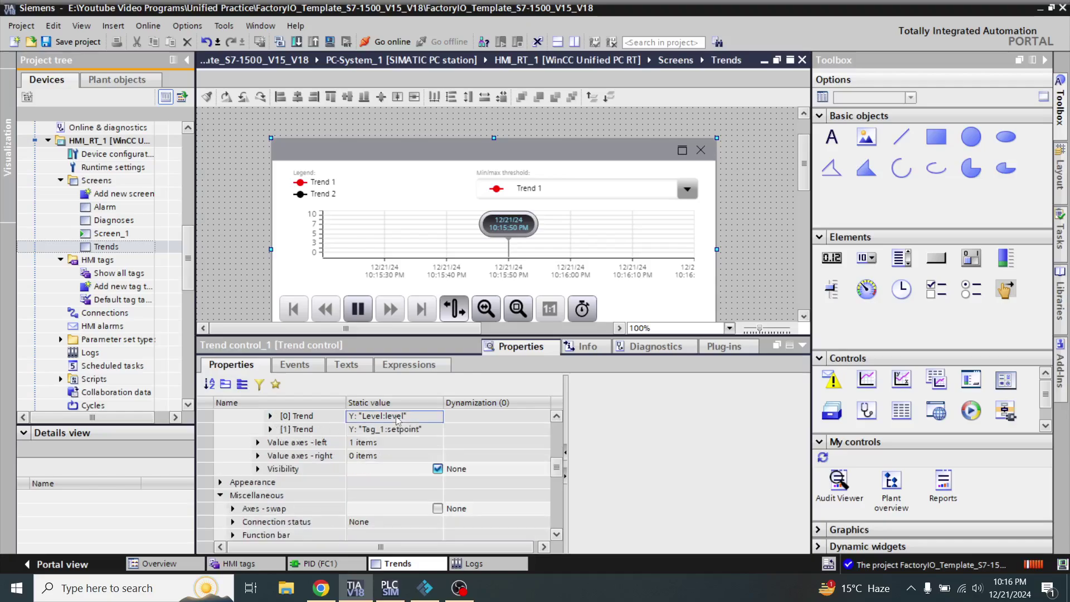
pyautogui.click(313, 419)
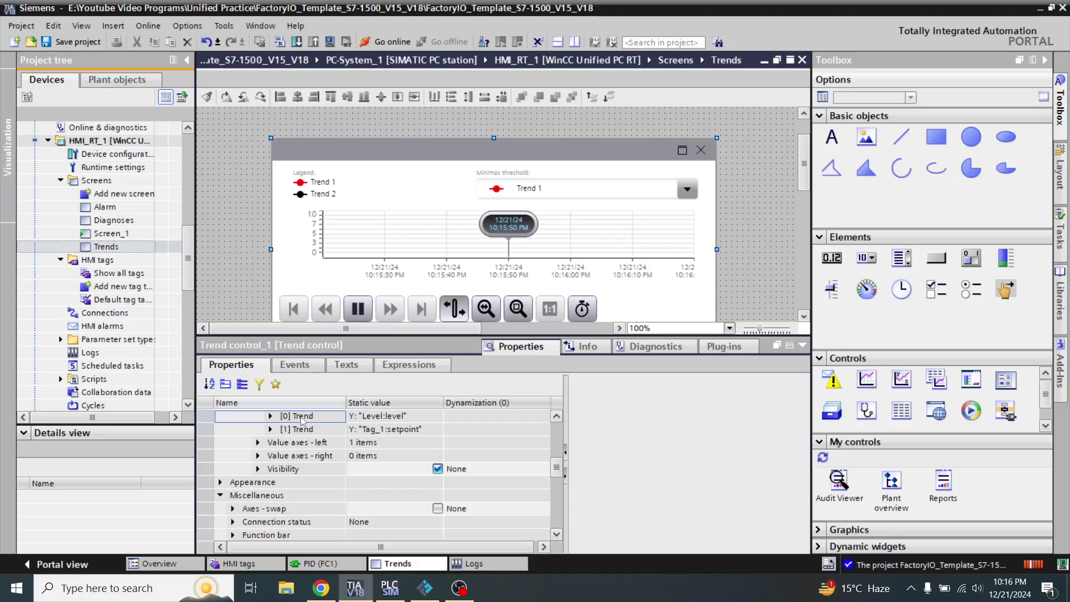
# Step: Examine the trends overview and the Level:level trend's properties for a setting that controls the trend's name
pyautogui.click(557, 417)
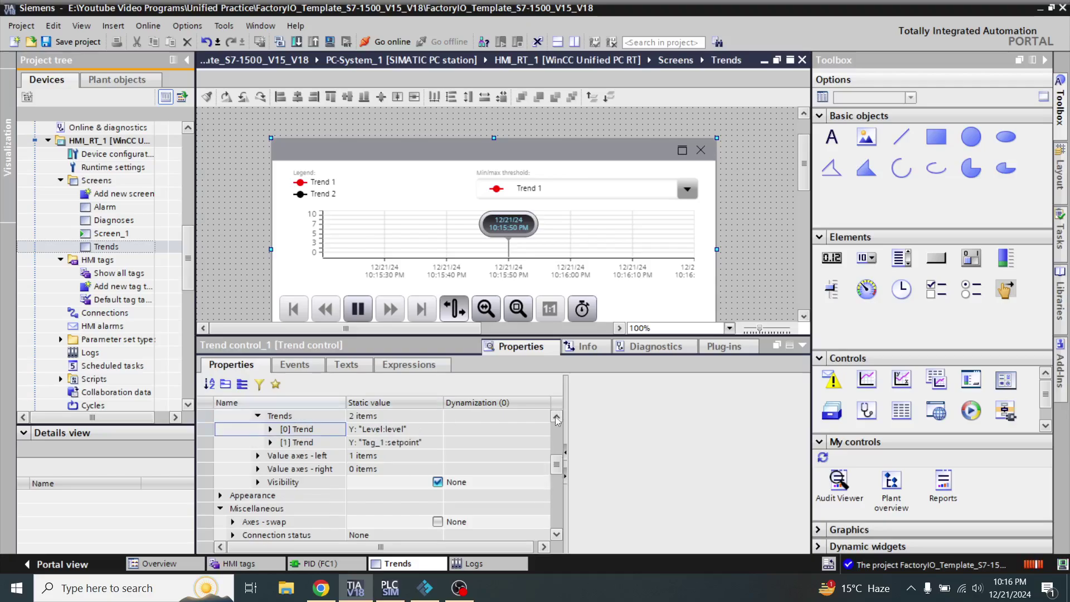
pyautogui.click(557, 417)
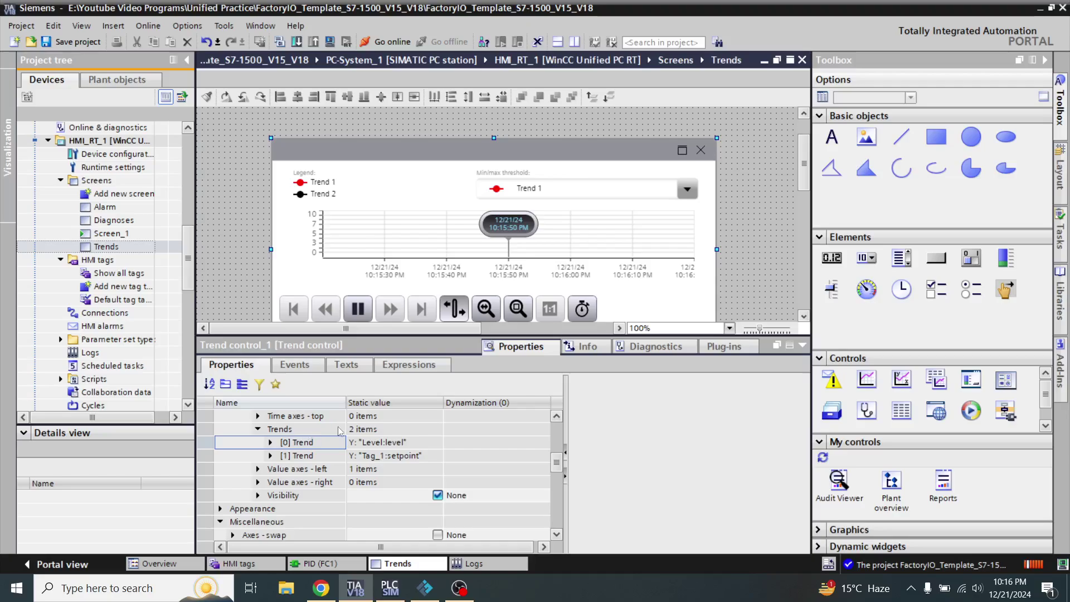
pyautogui.click(325, 428)
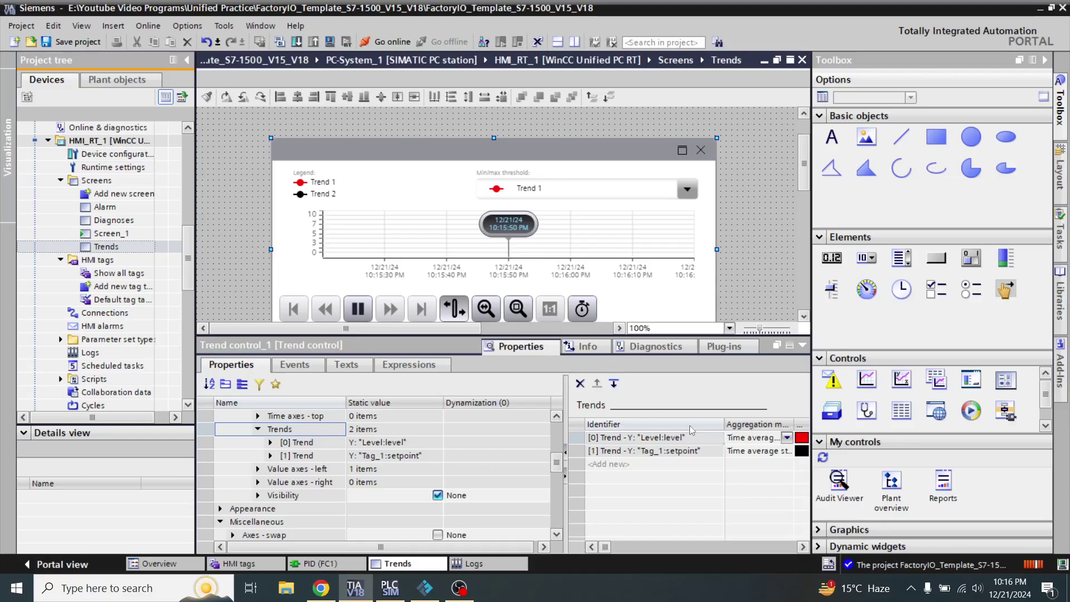
pyautogui.click(657, 442)
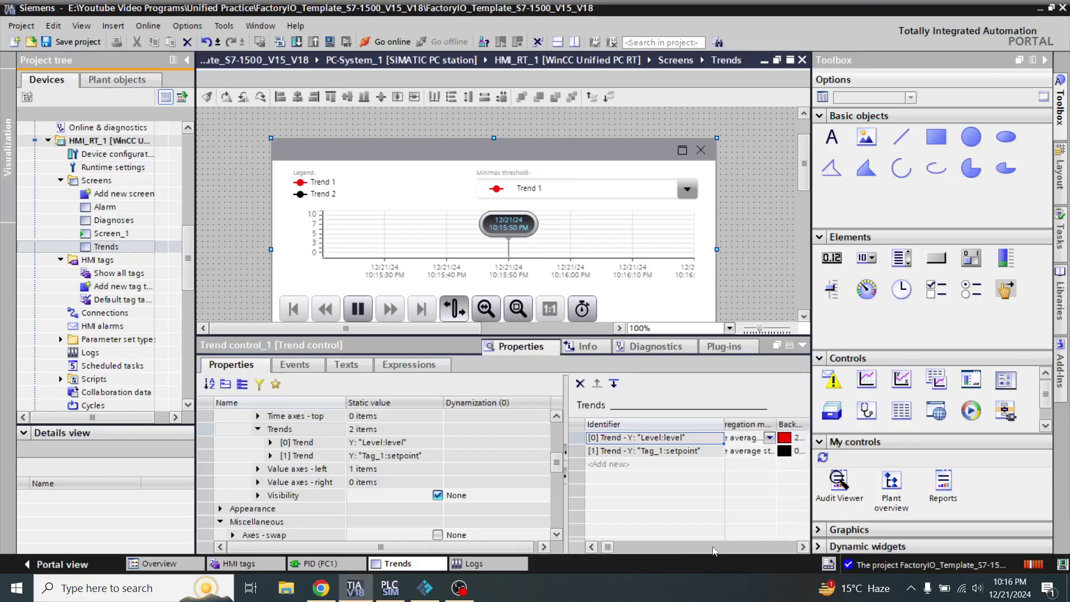
pyautogui.click(314, 446)
pyautogui.click(271, 443)
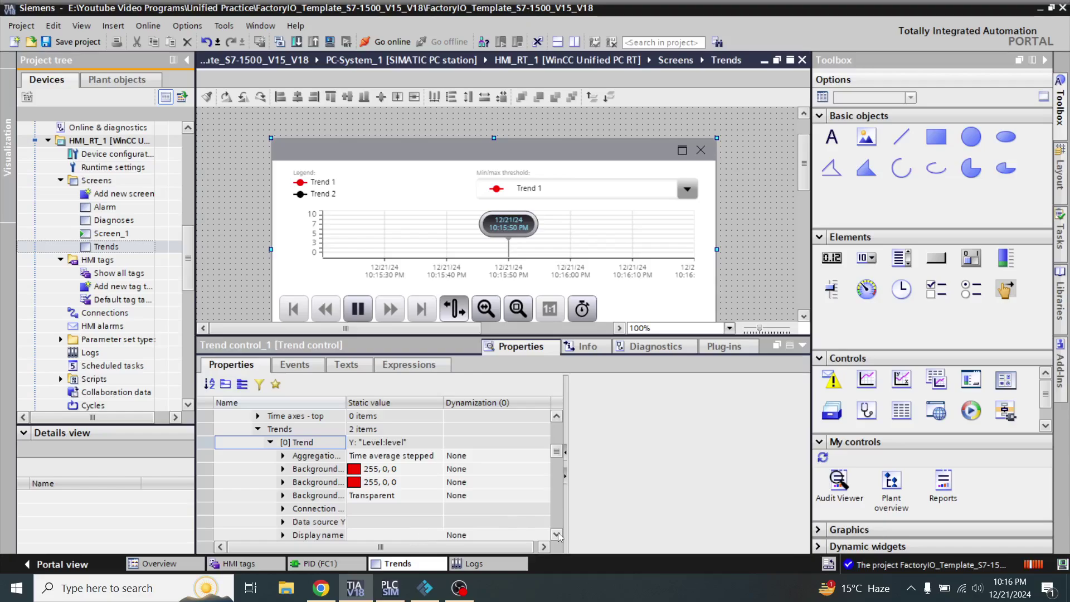
pyautogui.scroll(-3, 559, 533)
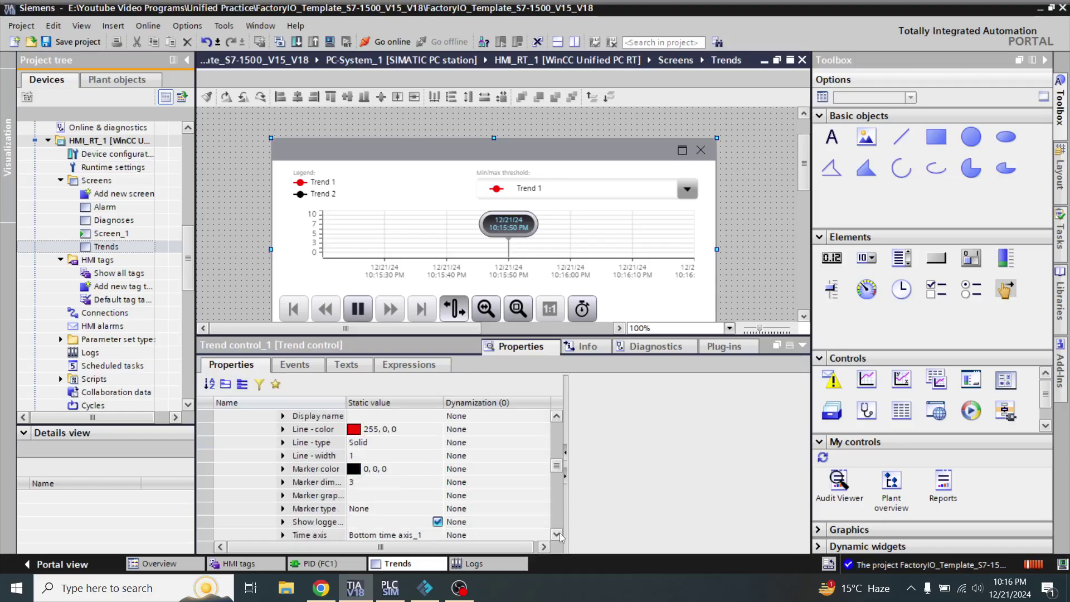
pyautogui.click(559, 533)
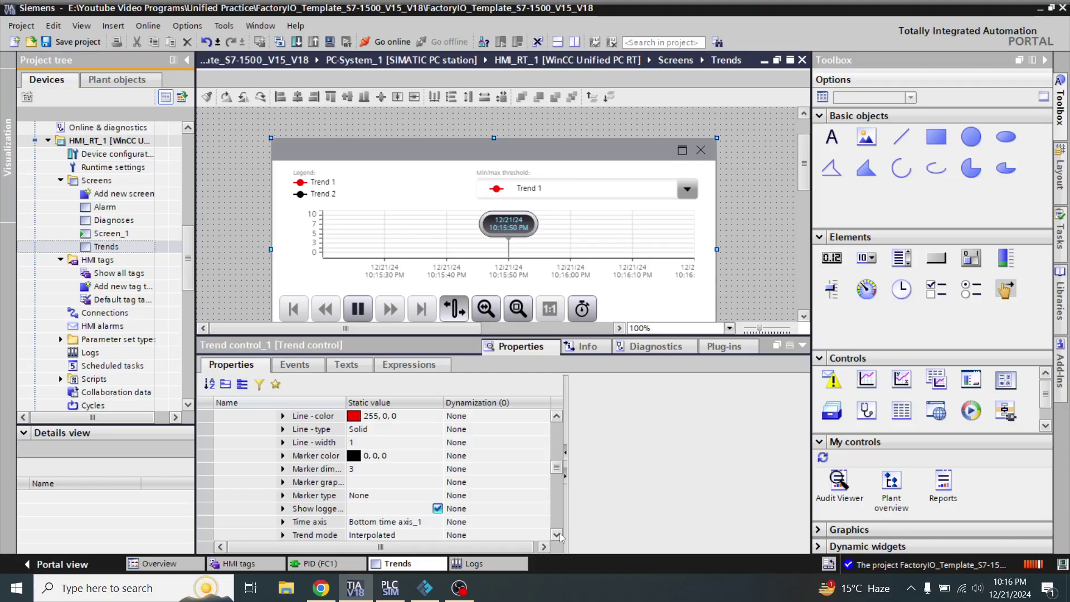
pyautogui.click(559, 533)
pyautogui.click(560, 533)
pyautogui.click(559, 532)
pyautogui.click(559, 533)
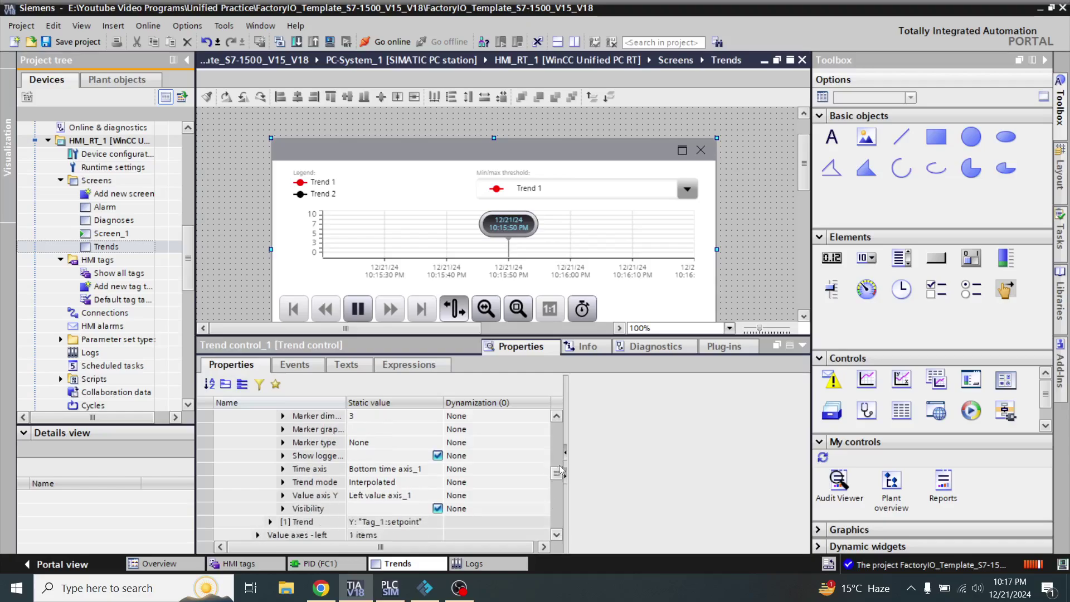
pyautogui.click(560, 533)
pyautogui.click(556, 446)
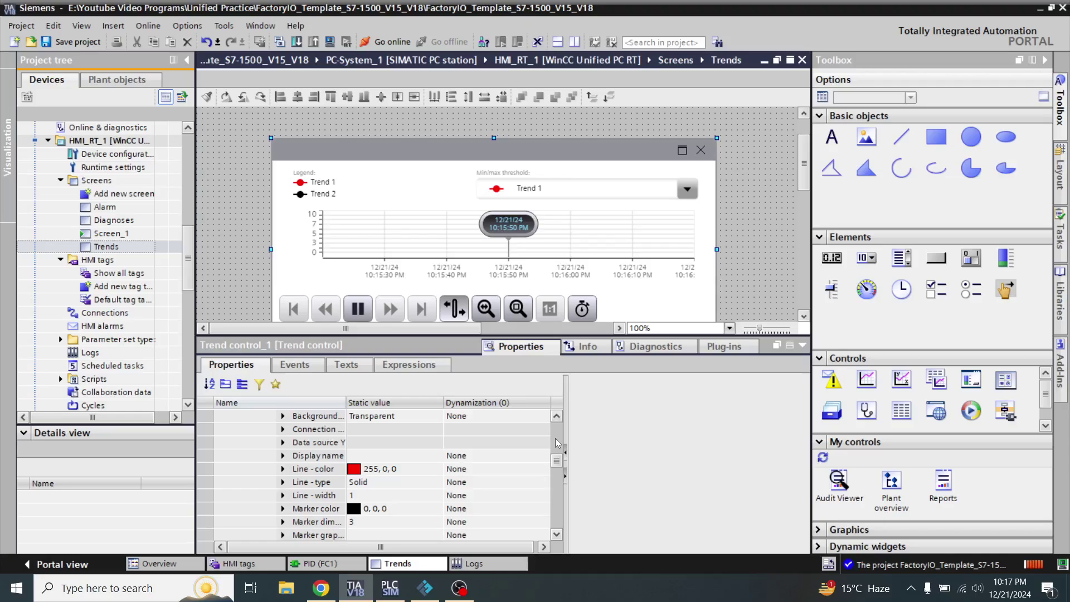
pyautogui.click(555, 438)
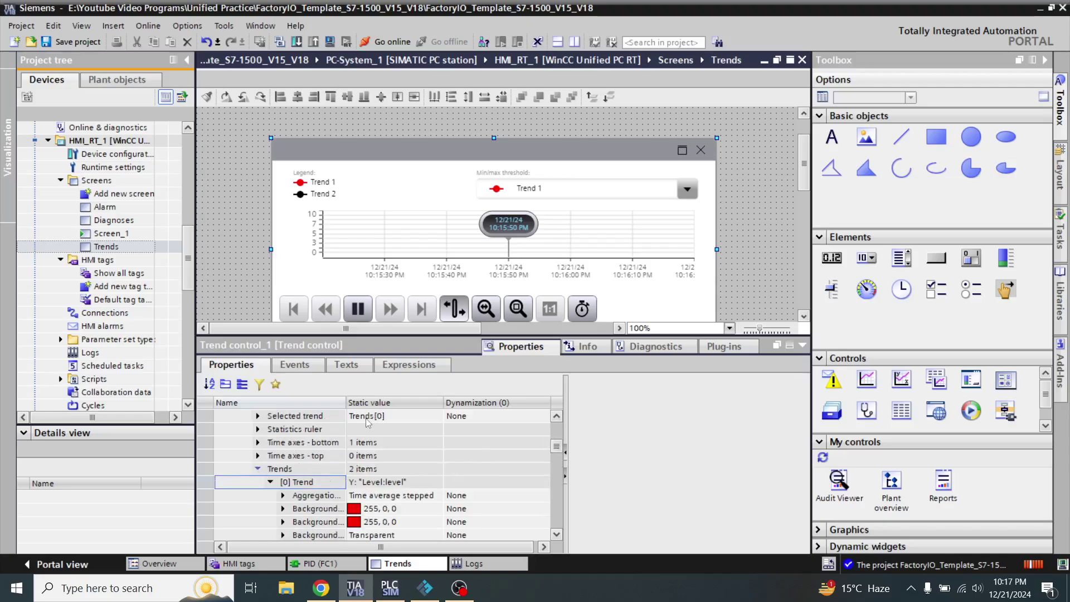
# Step: Check the trend area's Selected trend setting and its options, with the list of trends expanded
pyautogui.click(392, 416)
pyautogui.click(371, 415)
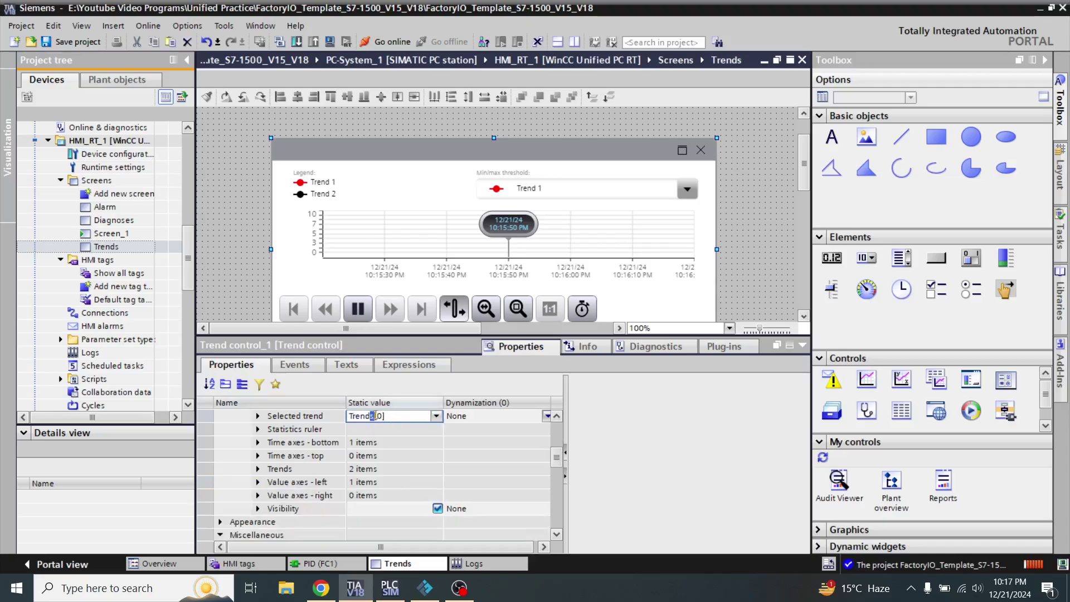
pyautogui.click(419, 415)
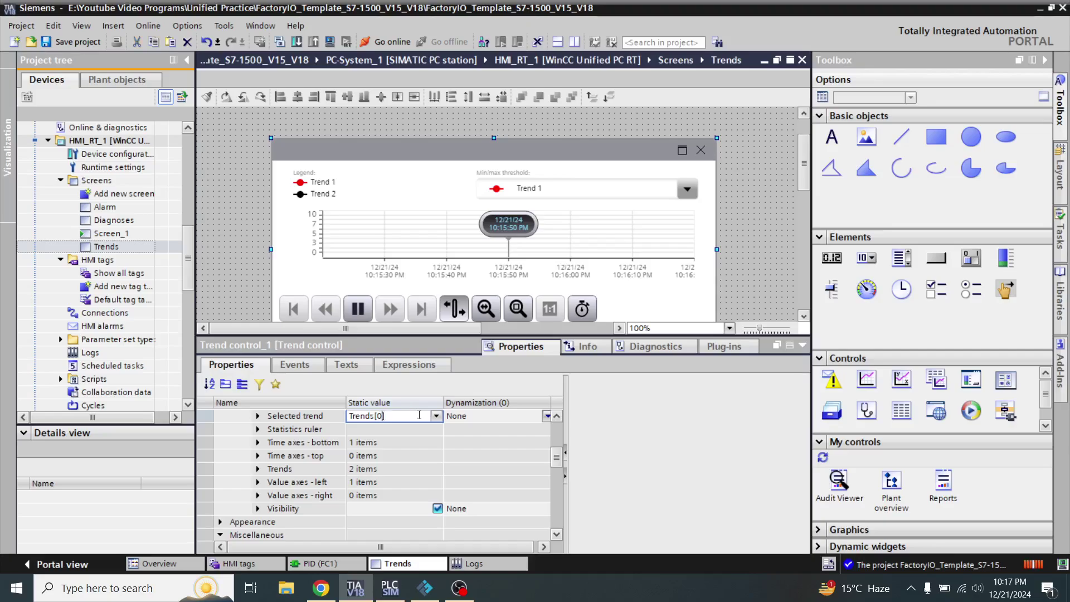
pyautogui.click(556, 417)
pyautogui.click(556, 416)
pyautogui.click(556, 416)
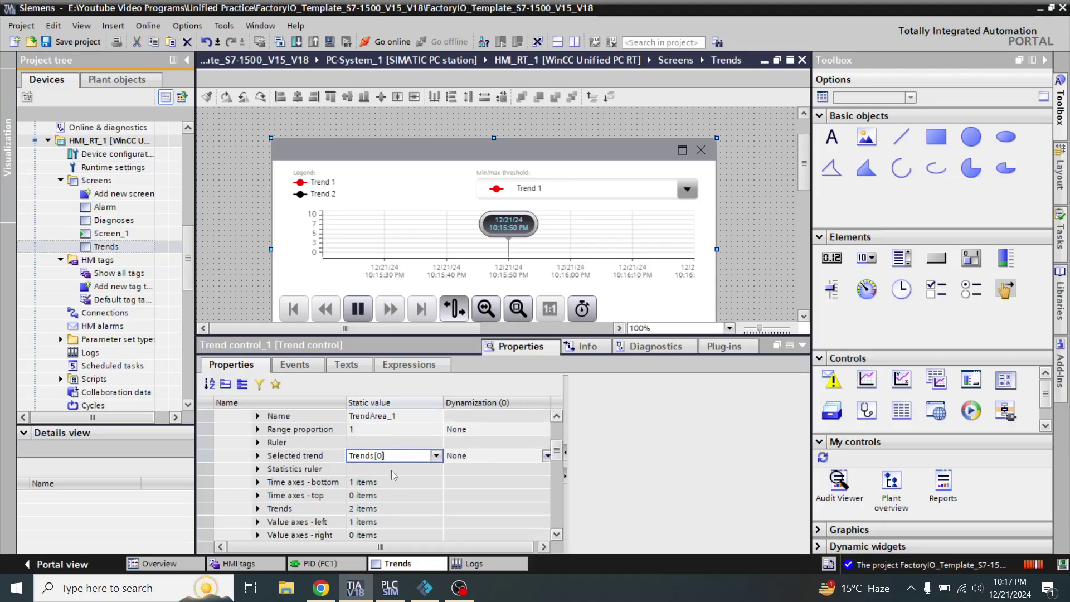
pyautogui.click(258, 509)
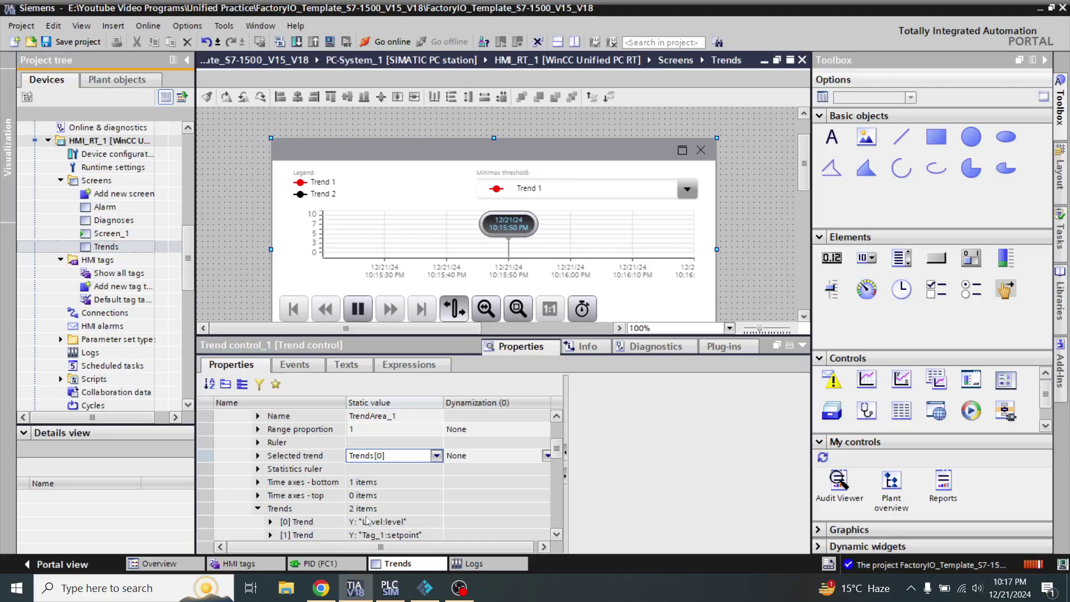
pyautogui.click(436, 455)
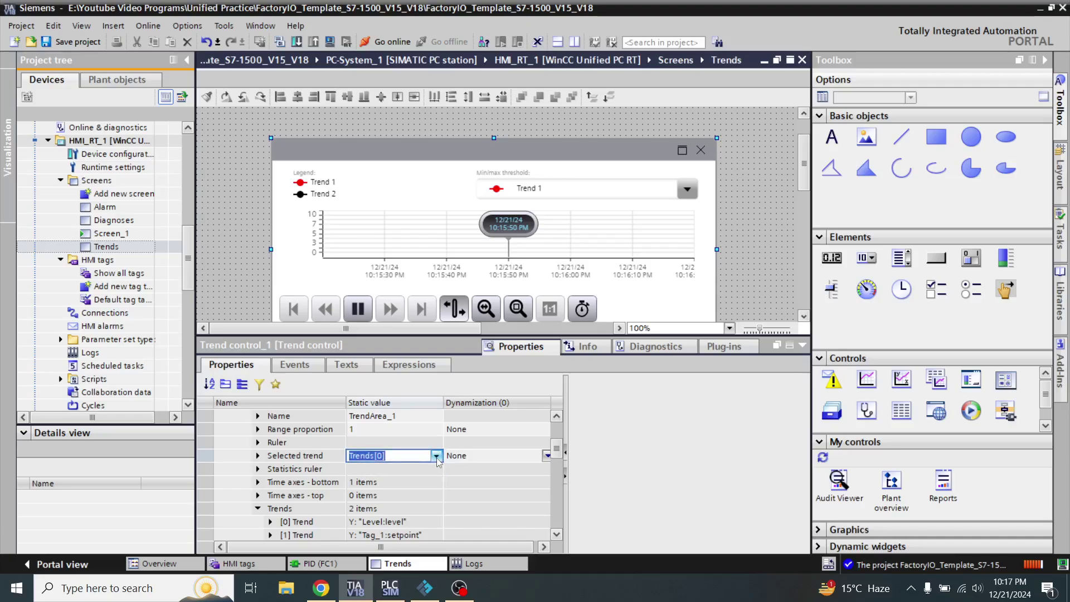
pyautogui.click(436, 455)
pyautogui.click(390, 469)
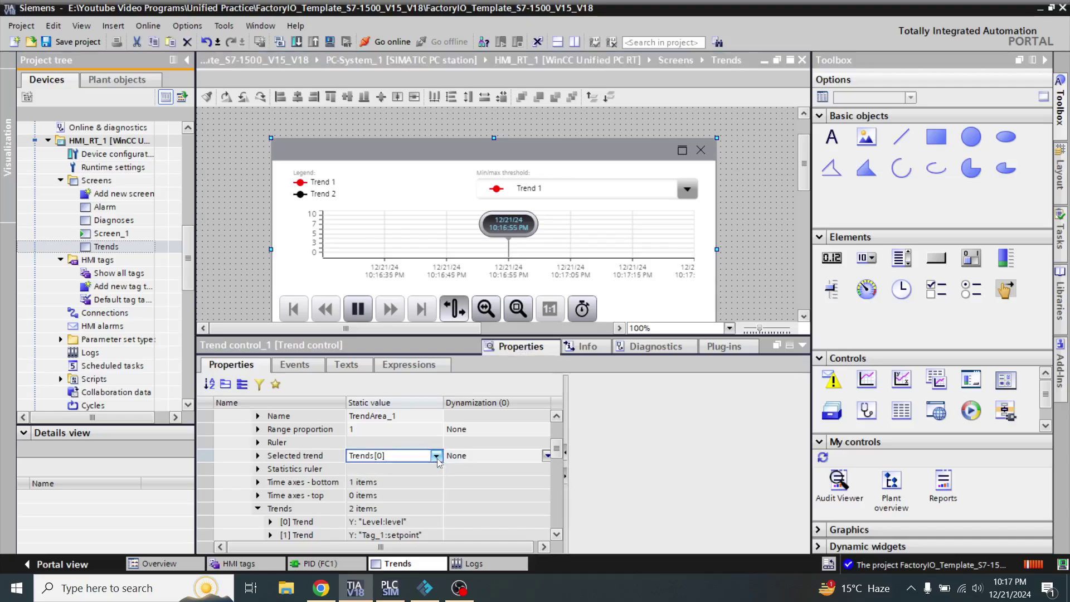
pyautogui.click(312, 523)
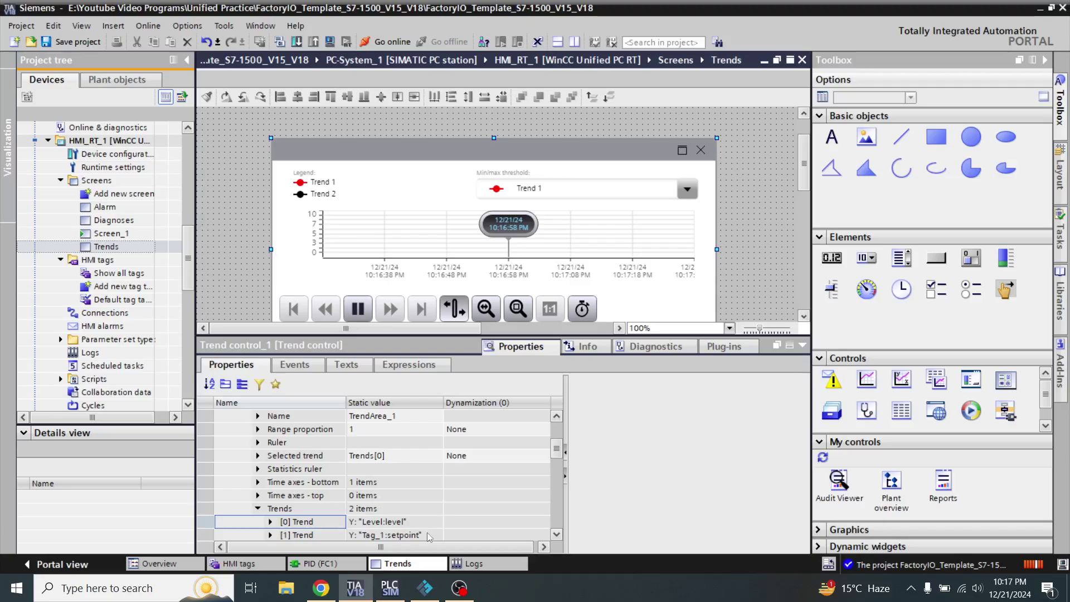
# Step: Expand the properties of the Tag_1:setpoint trend and bring its display name into view
pyautogui.click(558, 535)
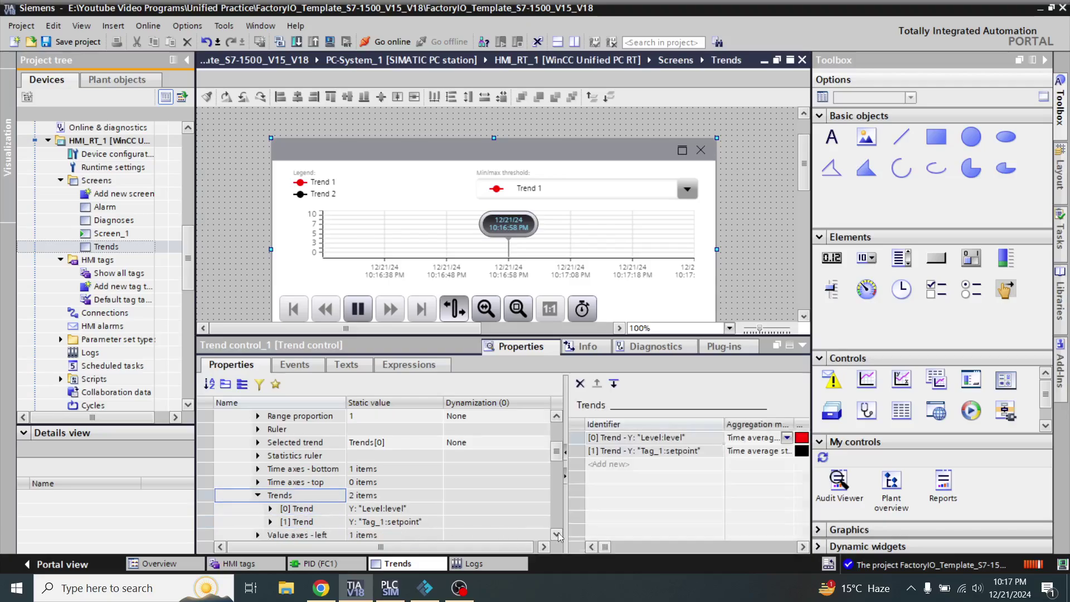
pyautogui.click(557, 535)
pyautogui.click(557, 534)
pyautogui.scroll(-1, 544, 542)
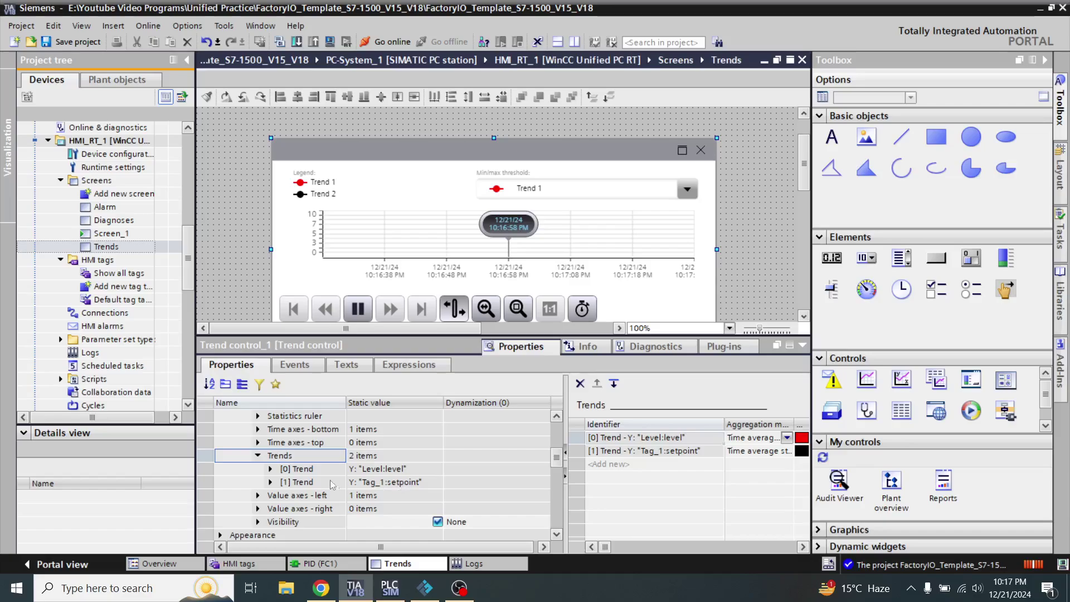
pyautogui.click(271, 483)
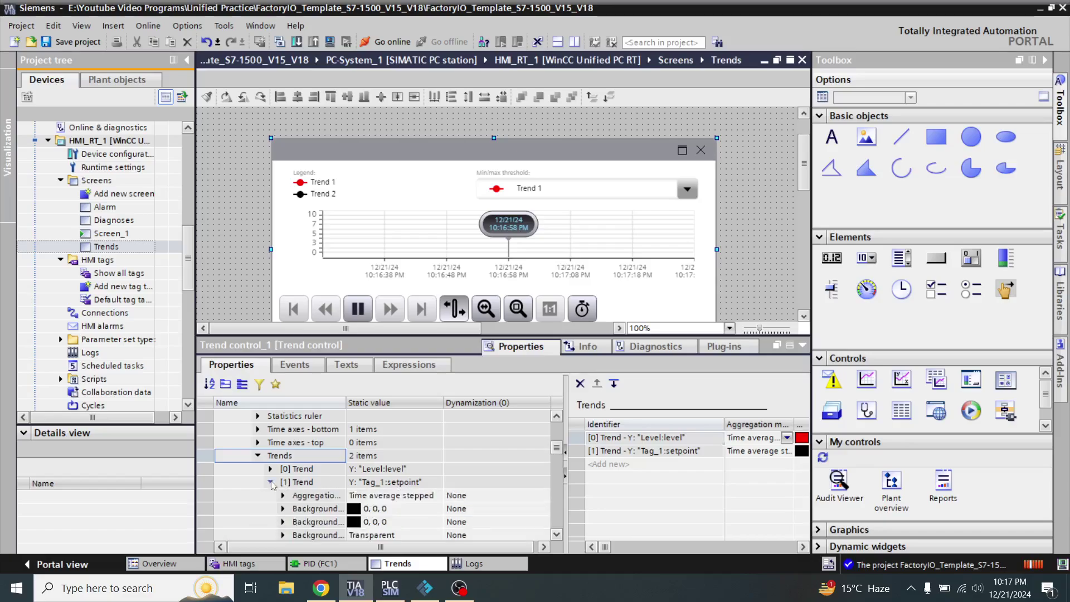
pyautogui.click(556, 535)
pyautogui.click(556, 535)
pyautogui.click(556, 535)
pyautogui.click(556, 535)
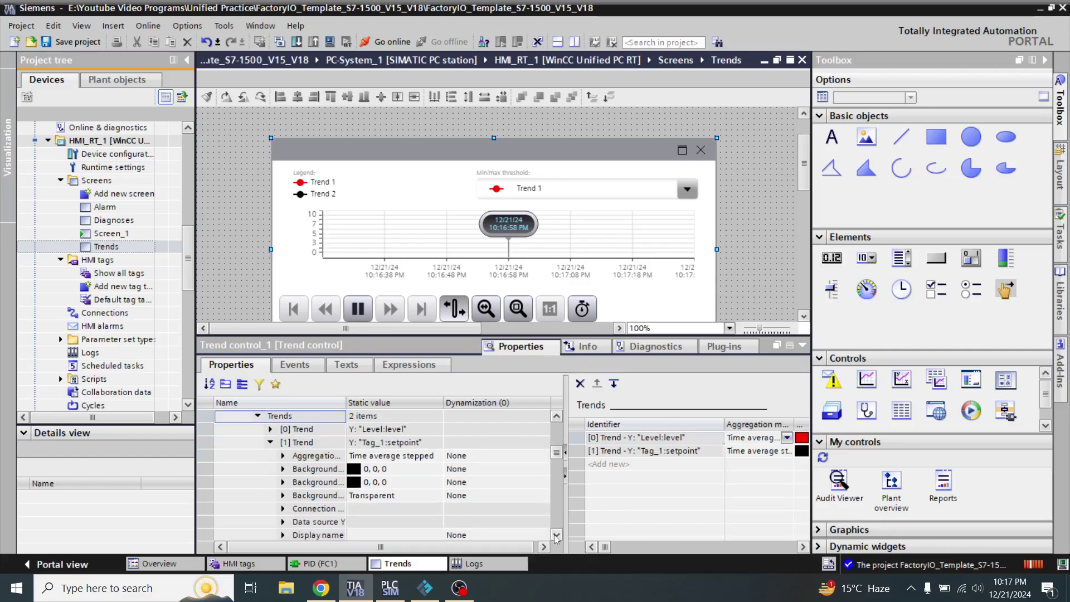
pyautogui.click(556, 535)
pyautogui.click(556, 535)
pyautogui.click(556, 535)
pyautogui.click(556, 535)
pyautogui.click(556, 535)
pyautogui.click(556, 535)
pyautogui.click(556, 535)
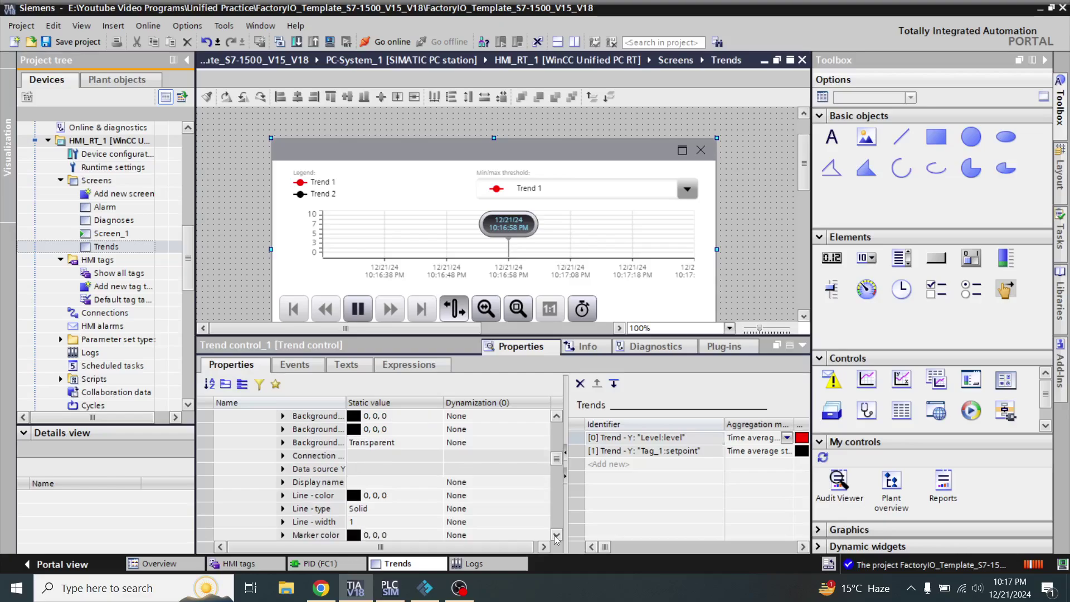
pyautogui.click(556, 535)
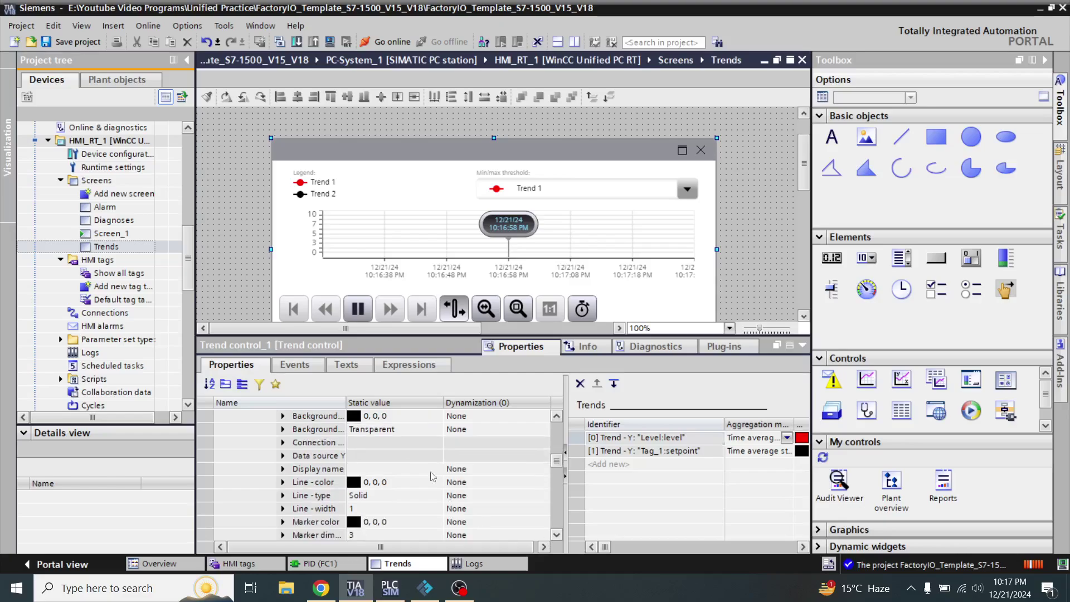
# Step: Set the display name of the Tag_1:setpoint trend to Setpoint
pyautogui.click(401, 469)
pyautogui.click(437, 470)
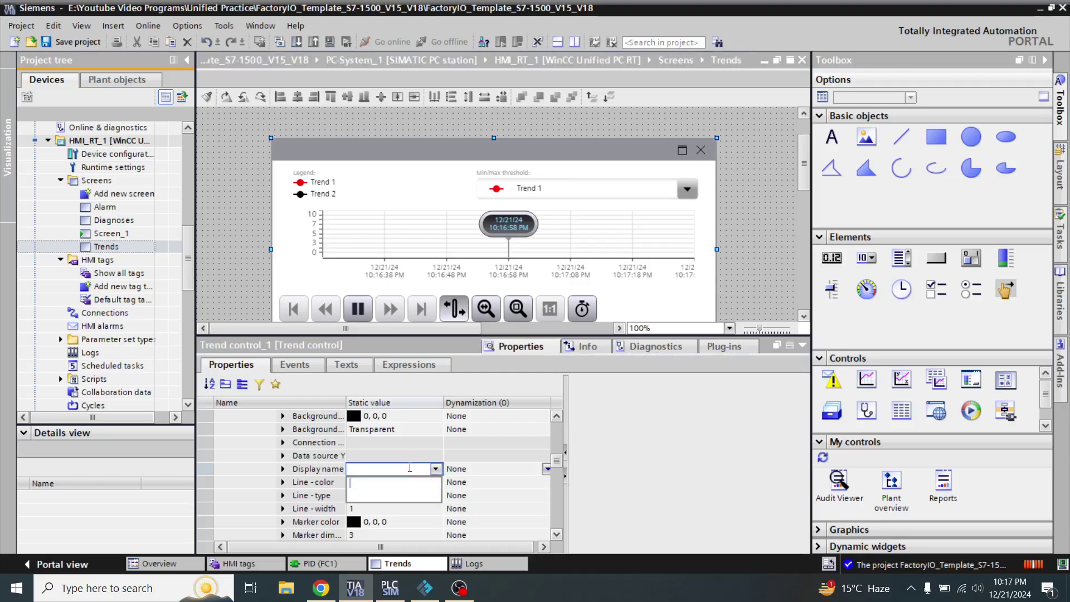
pyautogui.click(410, 468)
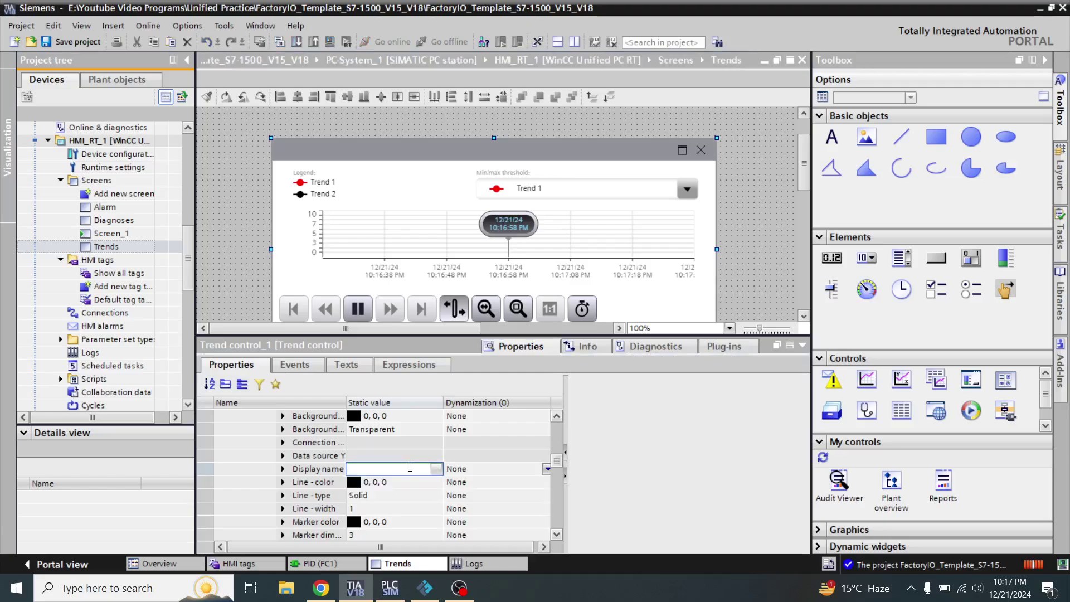
pyautogui.click(559, 414)
pyautogui.click(560, 413)
pyautogui.click(560, 413)
pyautogui.click(559, 414)
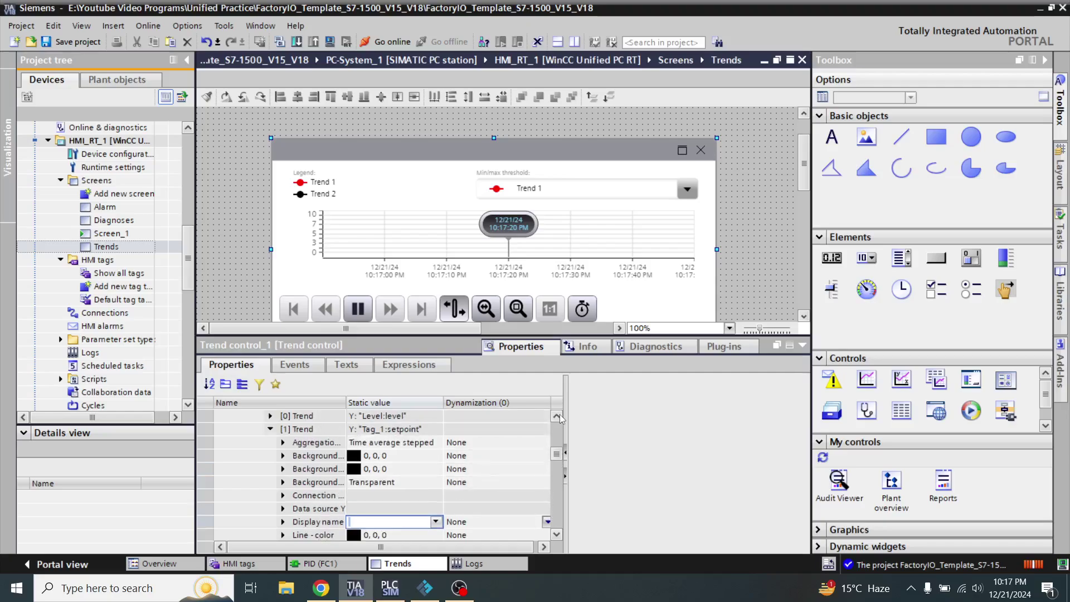
pyautogui.click(559, 413)
pyautogui.click(560, 413)
pyautogui.click(417, 536)
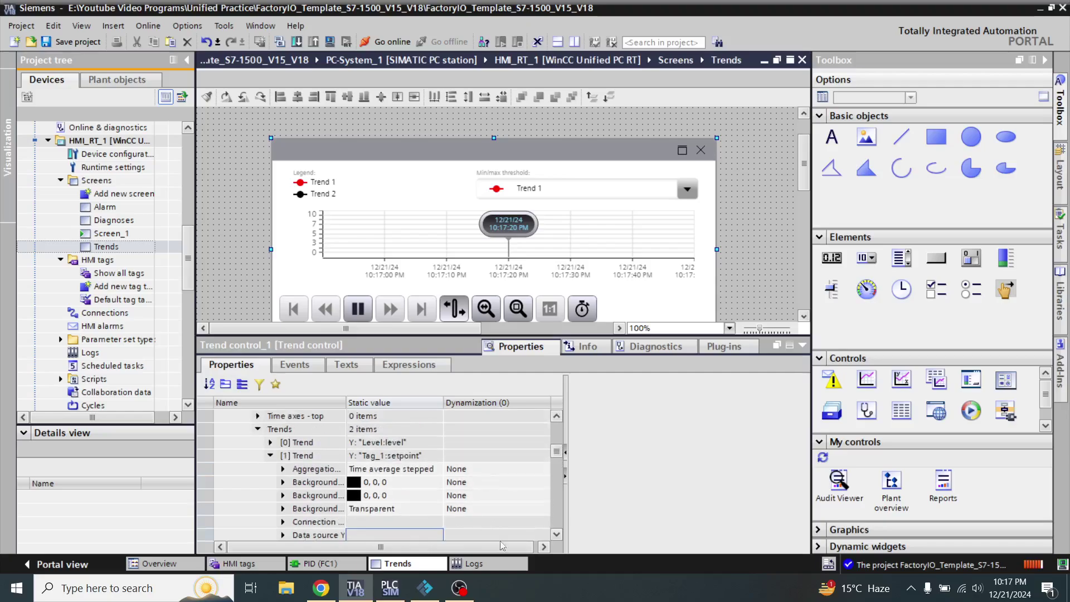
pyautogui.click(557, 537)
pyautogui.click(557, 535)
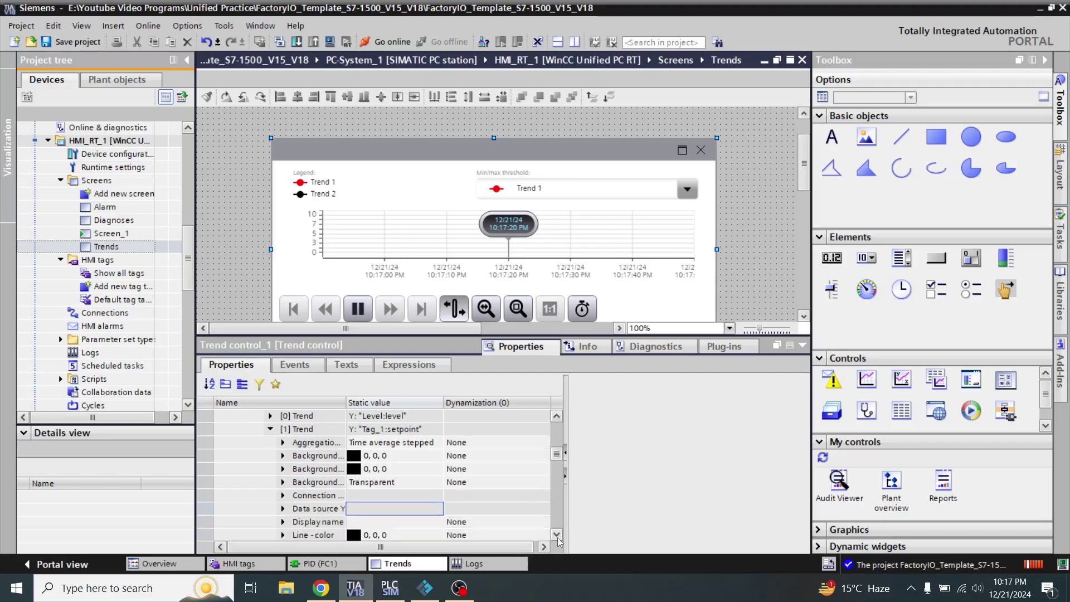
pyautogui.click(557, 534)
pyautogui.click(394, 508)
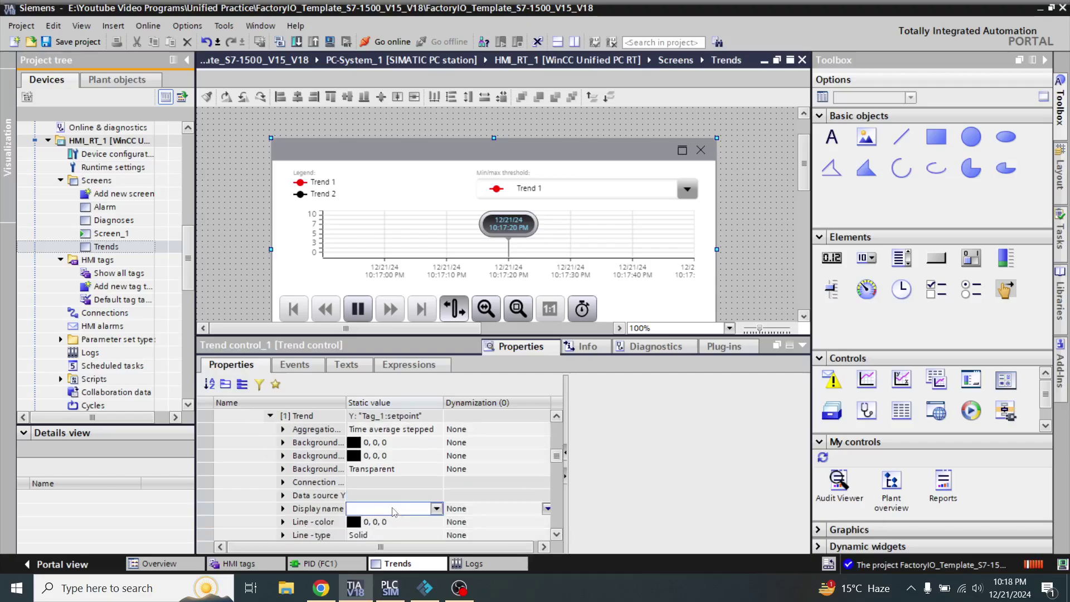
pyautogui.write('Setpoint')
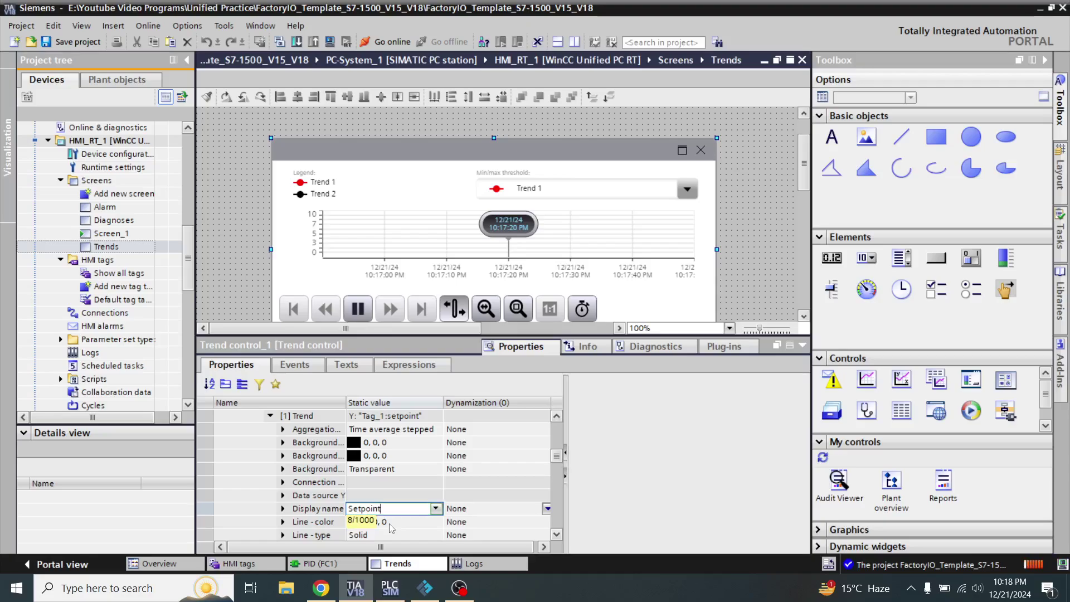
pyautogui.click(392, 524)
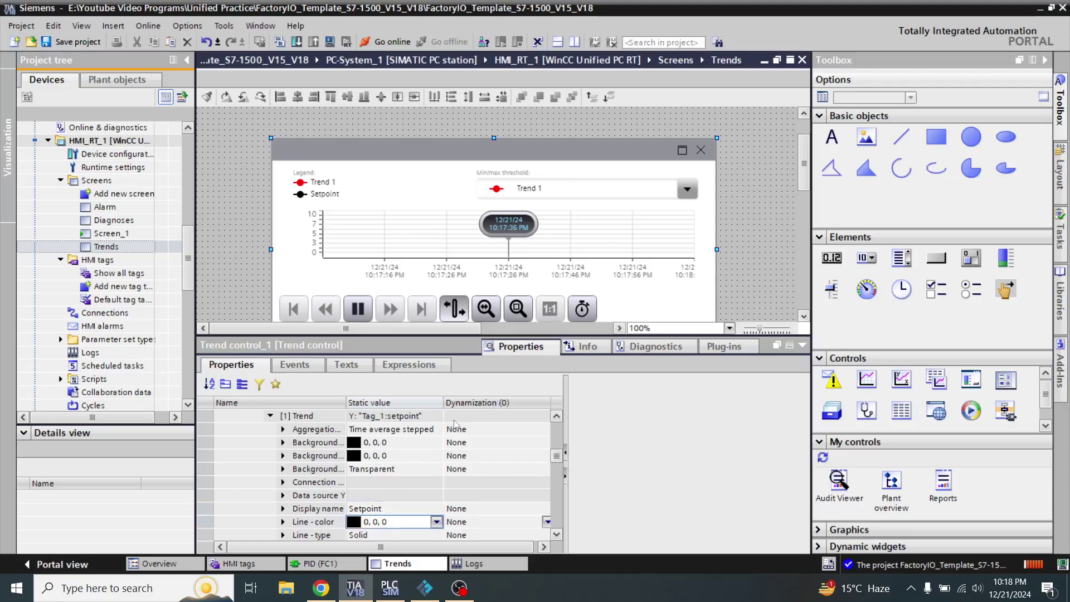
# Step: Collapse the Tag_1:setpoint trend and expand the properties of the Level:level trend
pyautogui.click(270, 415)
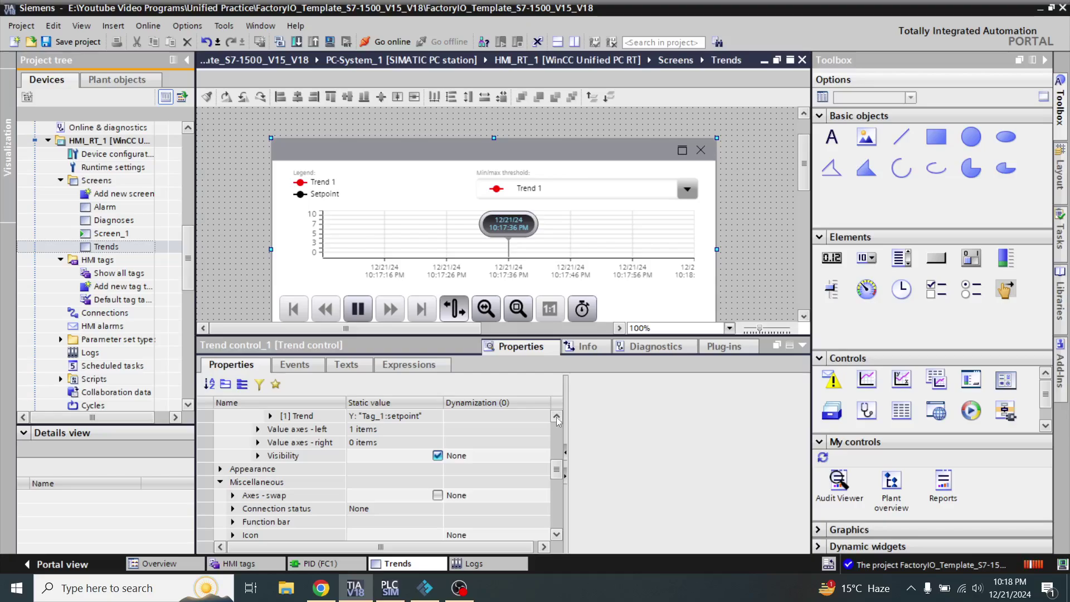
pyautogui.click(557, 417)
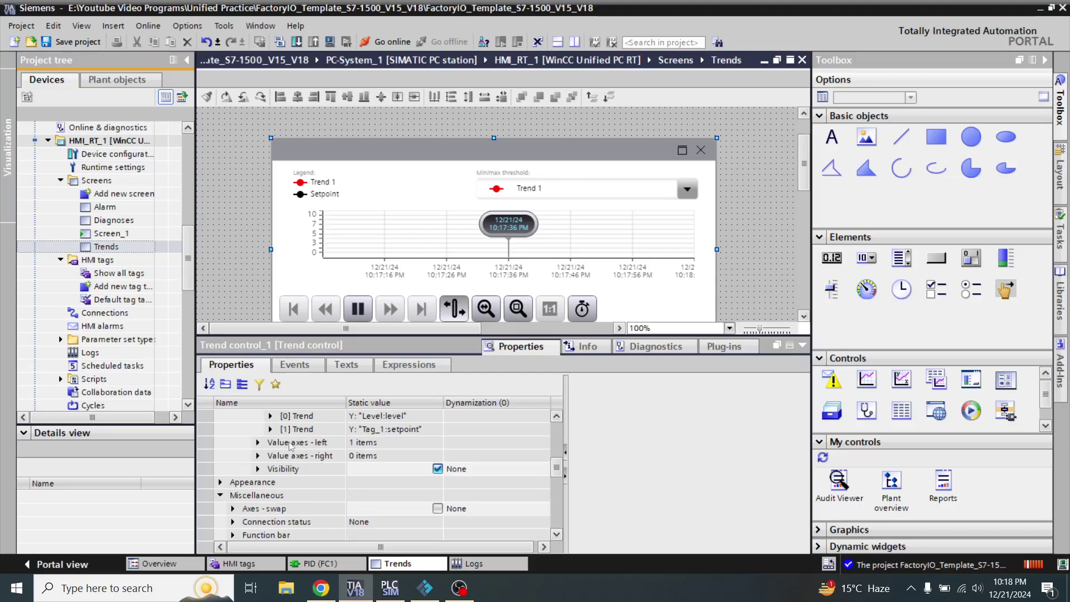
pyautogui.click(270, 416)
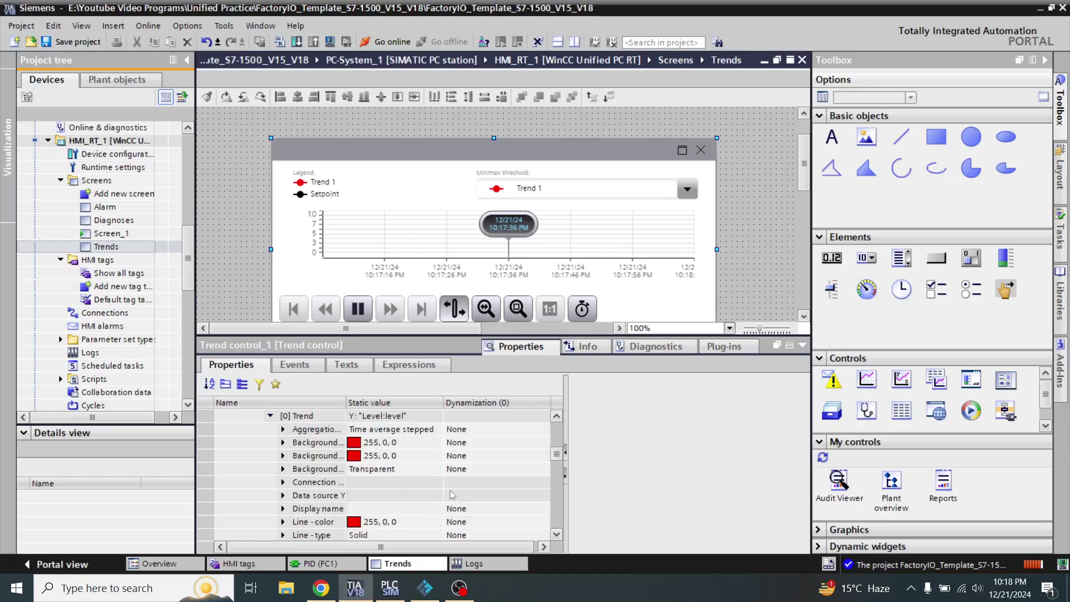
# Step: Examine the Level:level trend's line, marker, axis and visibility properties
pyautogui.click(557, 536)
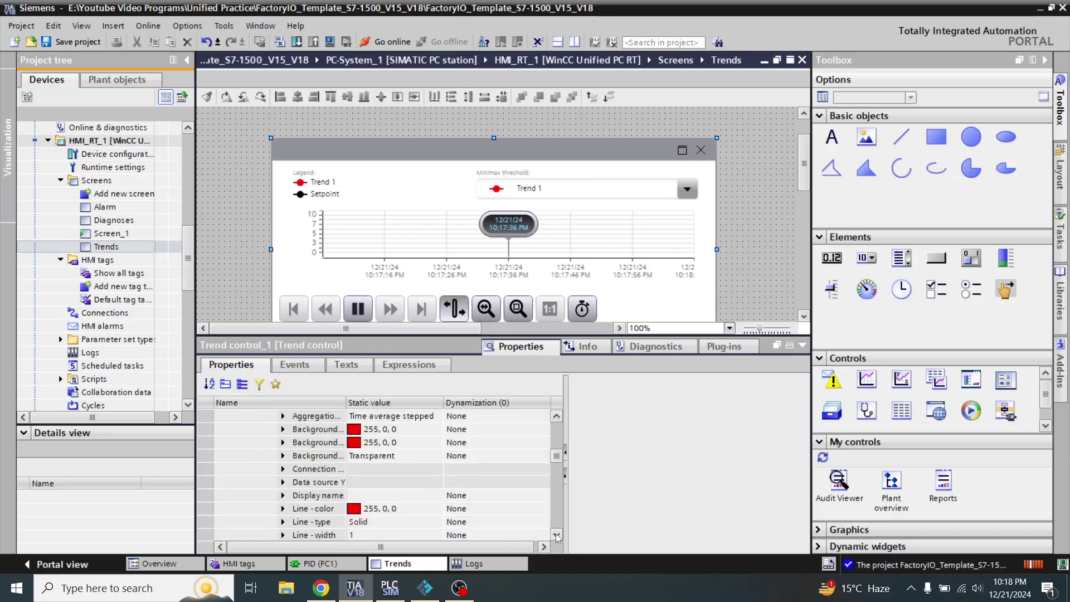
pyautogui.click(556, 536)
pyautogui.click(557, 536)
pyautogui.click(556, 536)
pyautogui.click(556, 536)
pyautogui.click(556, 535)
pyautogui.click(557, 536)
pyautogui.click(556, 536)
pyautogui.click(557, 535)
pyautogui.click(556, 536)
pyautogui.click(556, 536)
pyautogui.click(556, 536)
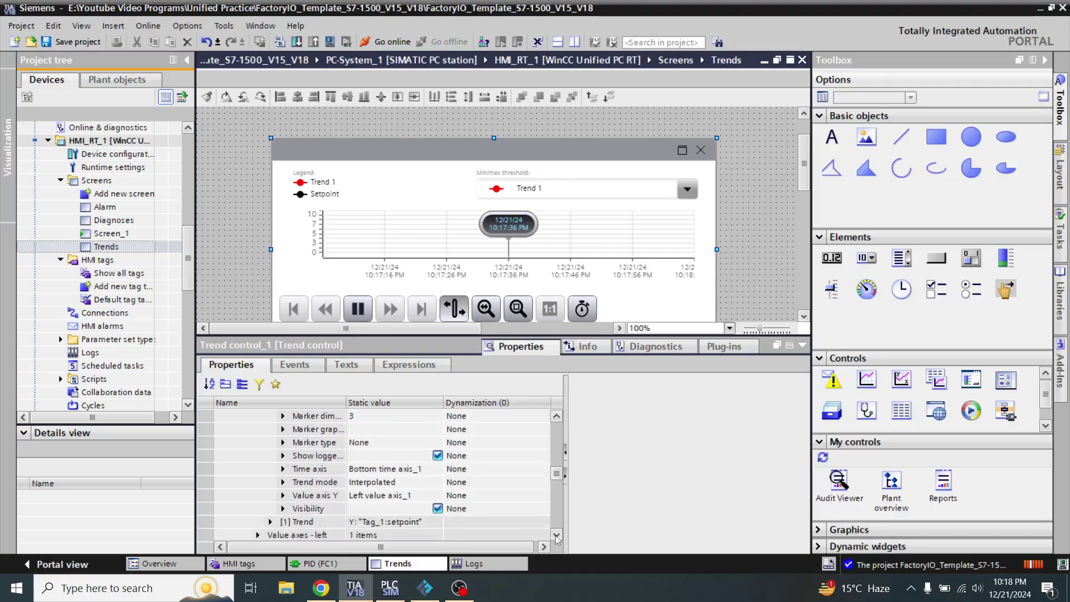
# Step: Set the display name of the Level:level trend to Level
pyautogui.click(557, 416)
pyautogui.click(558, 416)
pyautogui.click(557, 416)
pyautogui.click(557, 416)
pyautogui.click(557, 417)
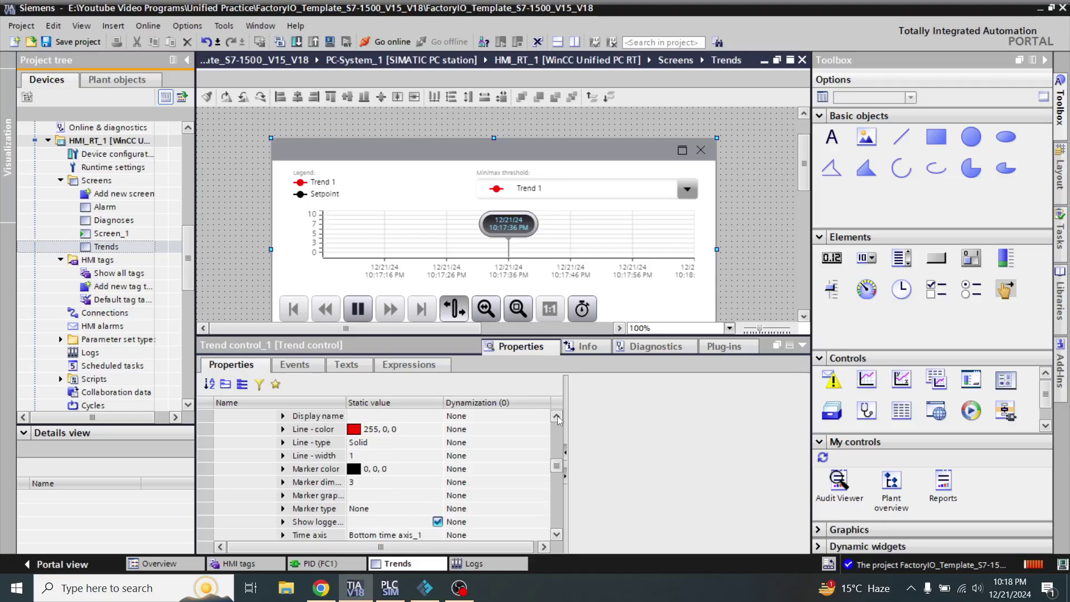
pyautogui.click(557, 416)
pyautogui.click(373, 431)
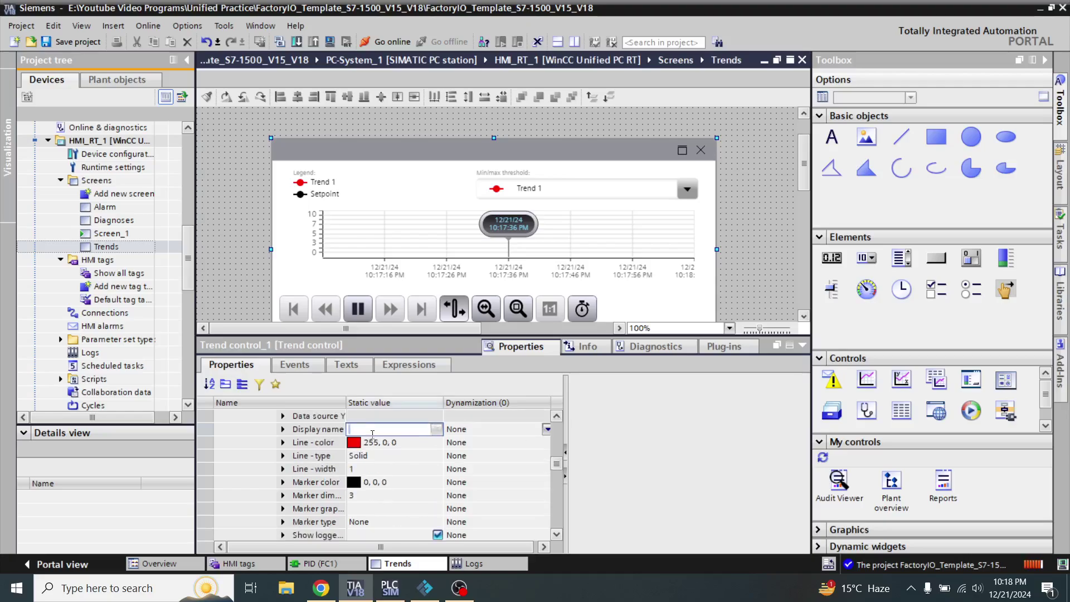
pyautogui.write('L')
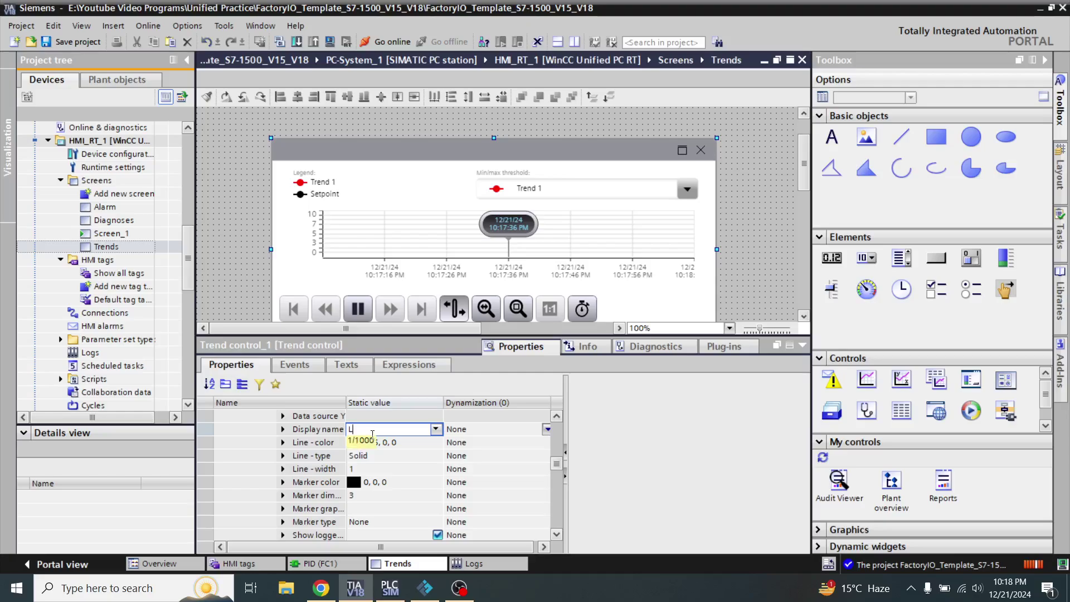
pyautogui.write('evell')
pyautogui.click(557, 421)
pyautogui.click(558, 420)
pyautogui.click(557, 421)
pyautogui.click(557, 420)
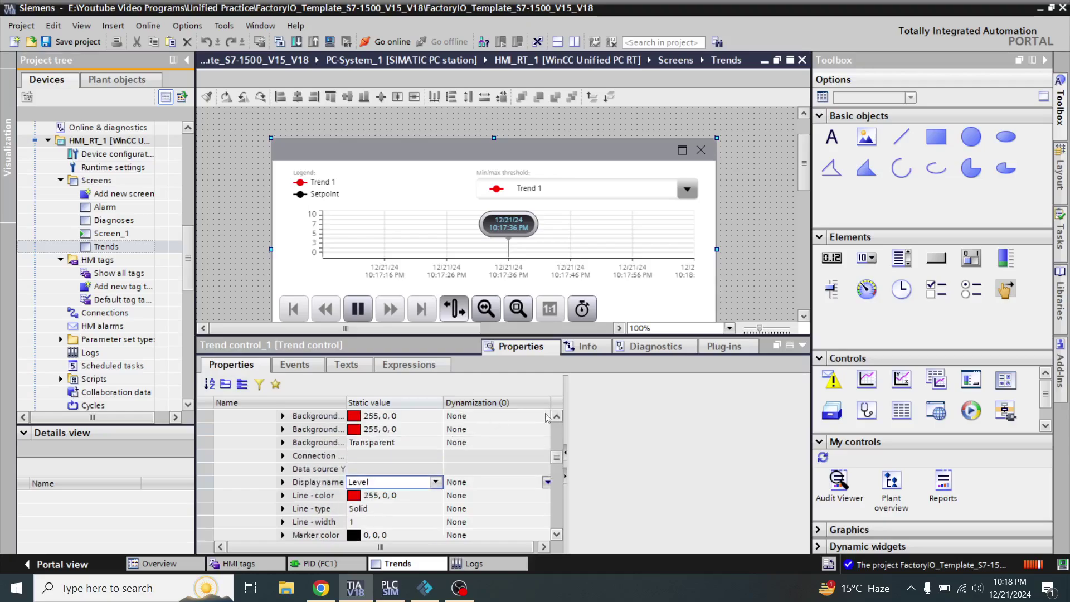
pyautogui.click(557, 421)
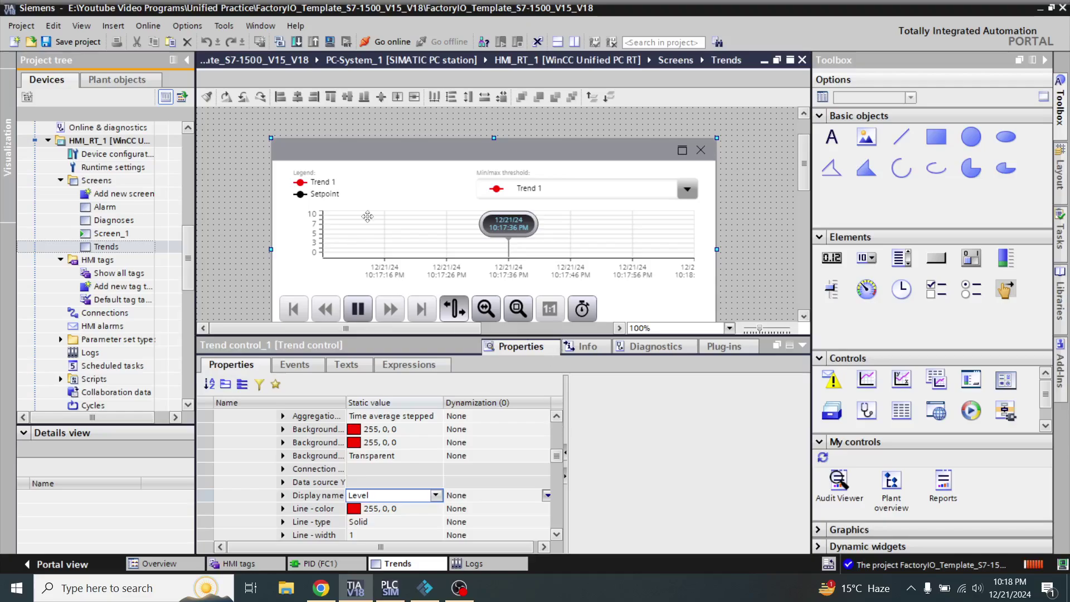
pyautogui.click(231, 216)
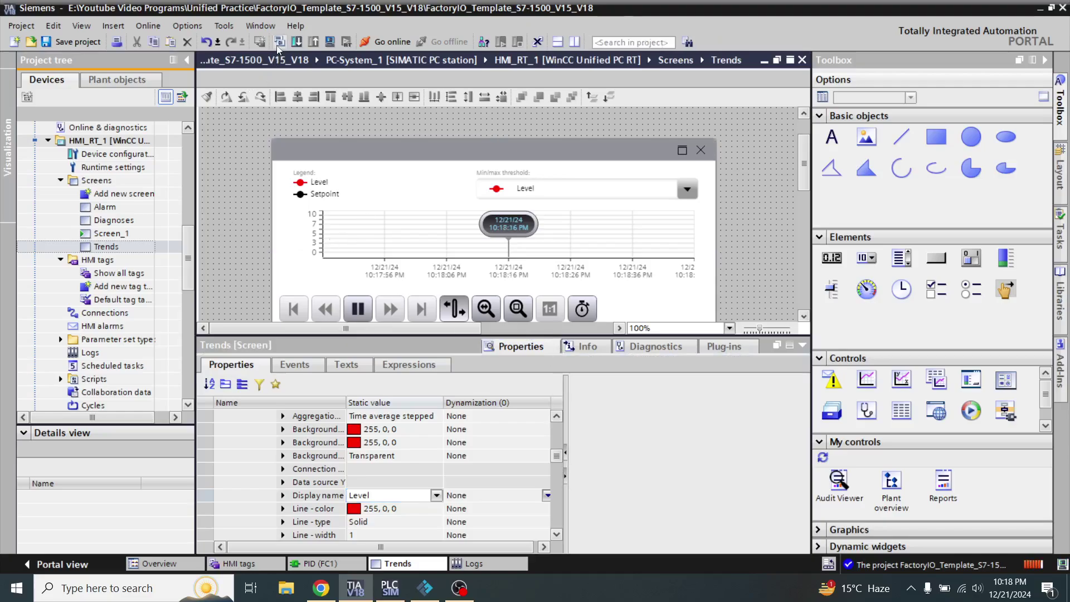
# Step: Compile the HMI software and try to start the HMI runtime simulation, collapsing the message area meanwhile
pyautogui.click(279, 42)
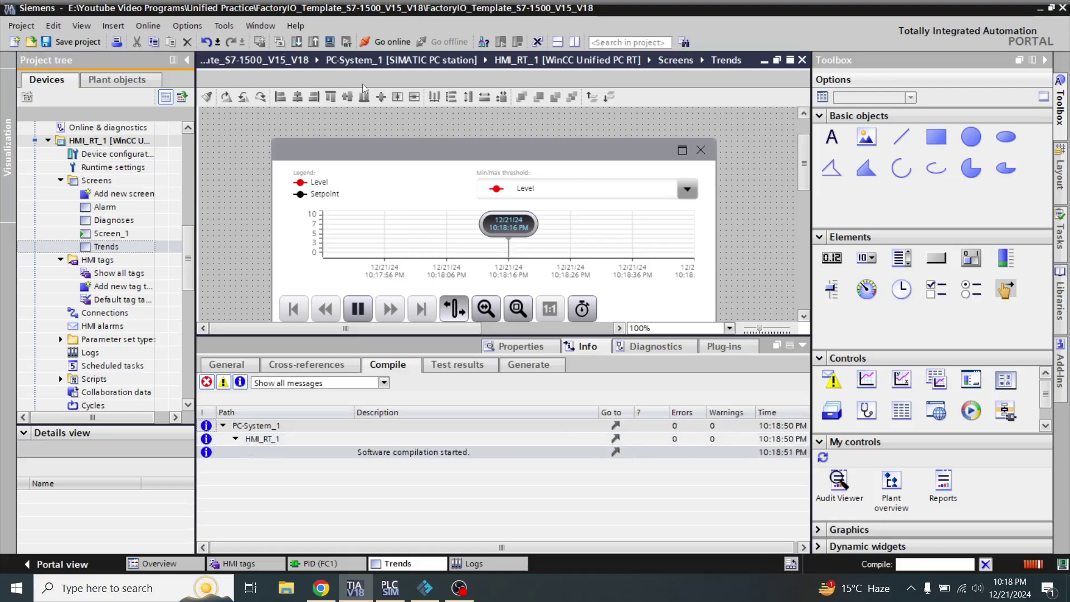
pyautogui.click(801, 346)
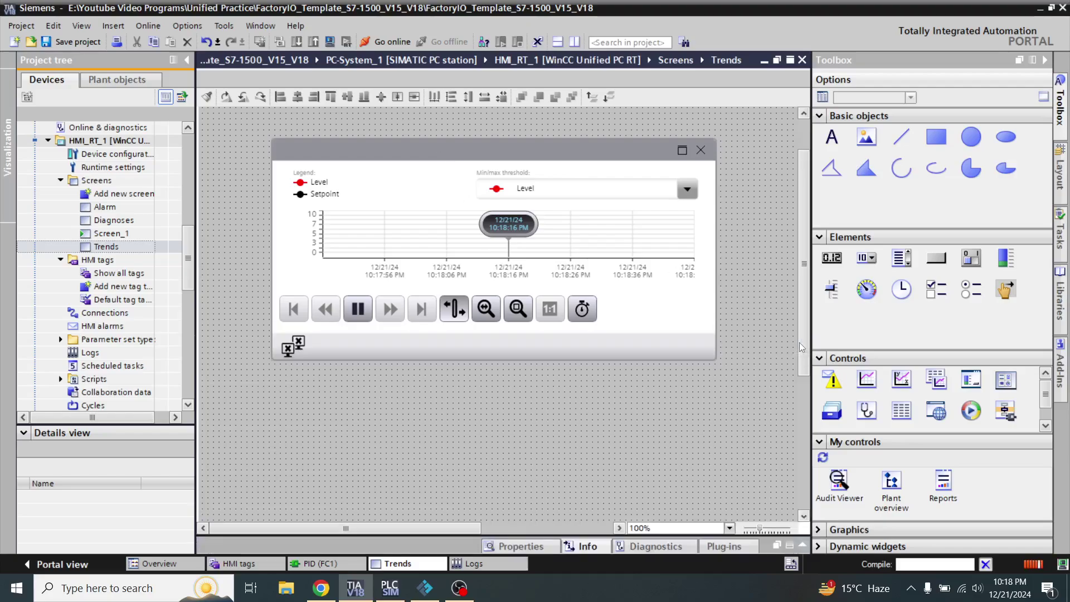
pyautogui.click(329, 41)
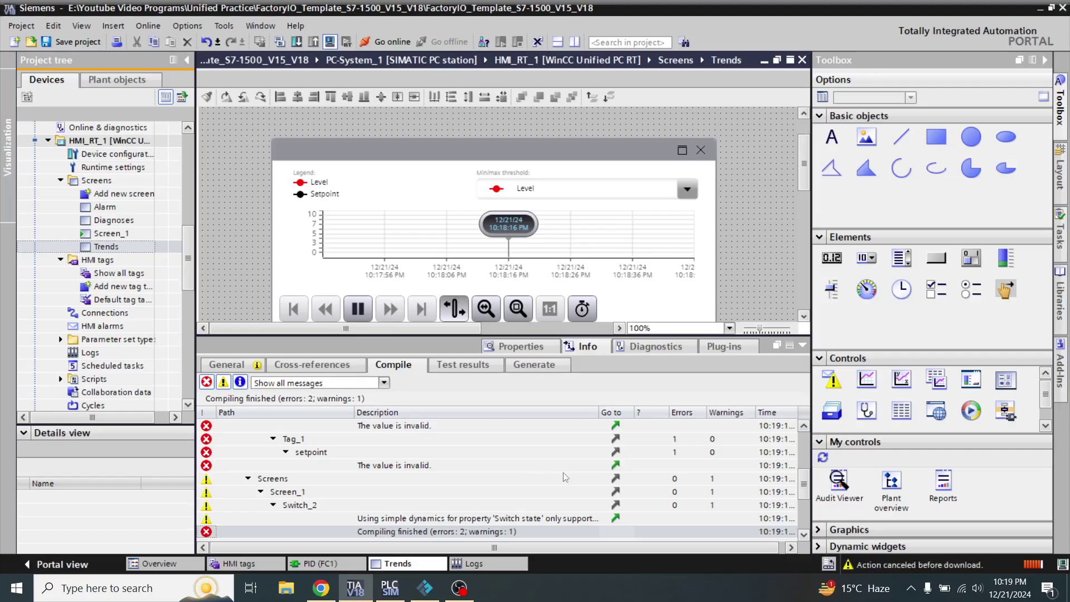
# Step: Go to the compile error on Tag_1's setpoint logging tag and set its logging cycle to T1s
pyautogui.click(583, 466)
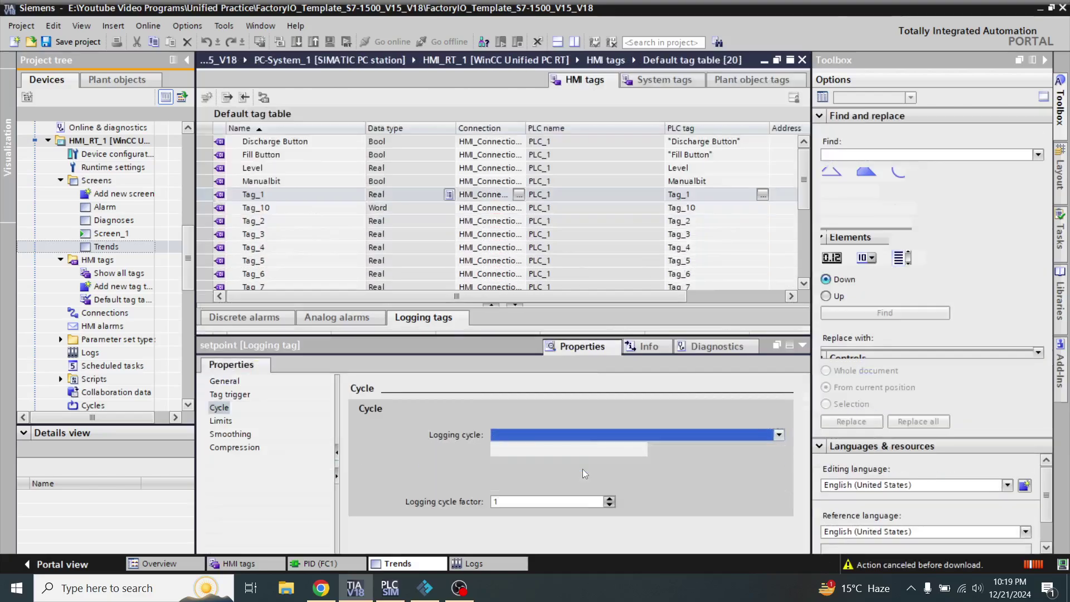
pyautogui.click(650, 432)
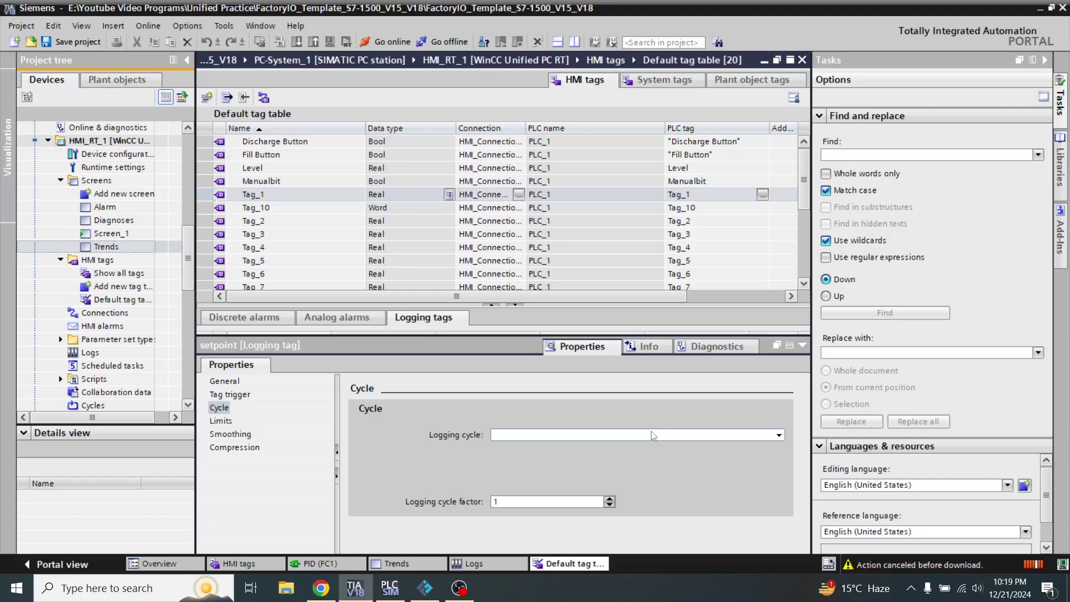
pyautogui.click(660, 456)
pyautogui.click(660, 439)
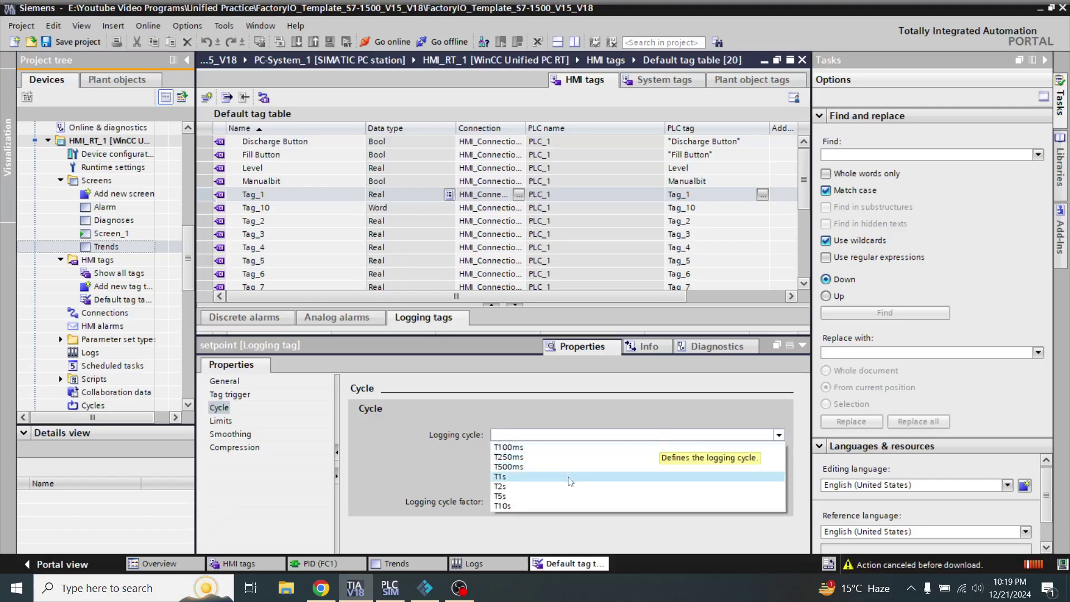
pyautogui.click(571, 479)
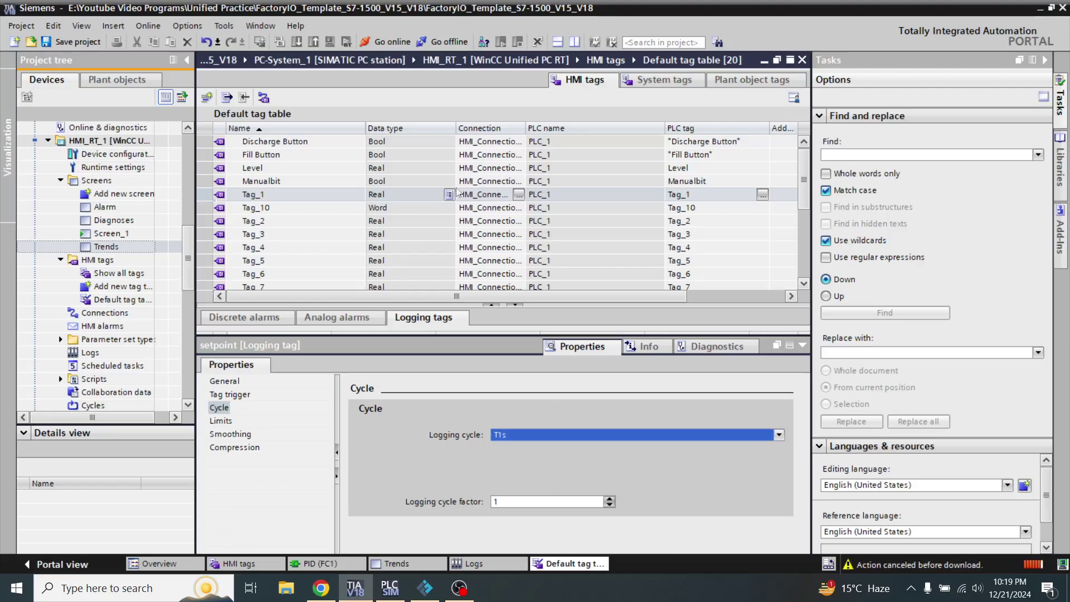
# Step: Return to the Trends screen, save the project and recompile the HMI software
pyautogui.click(137, 251)
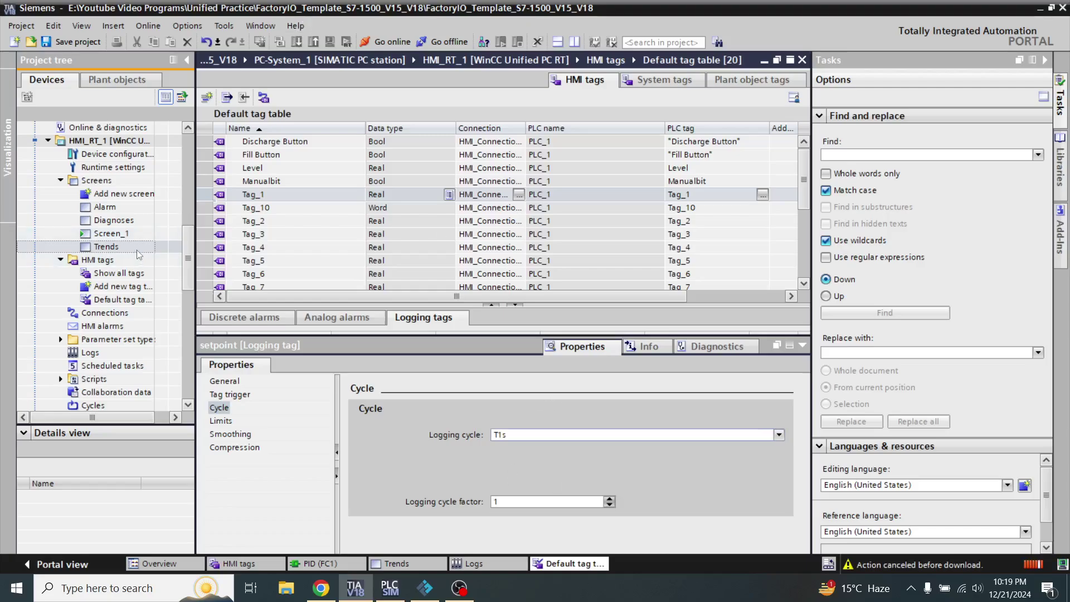
pyautogui.doubleClick(136, 249)
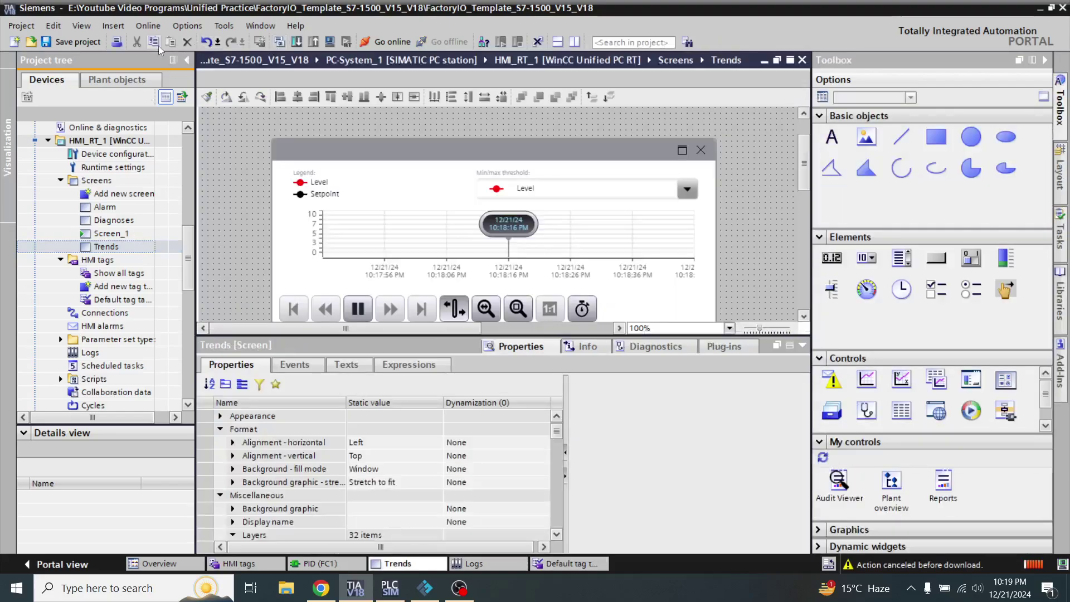
pyautogui.click(95, 49)
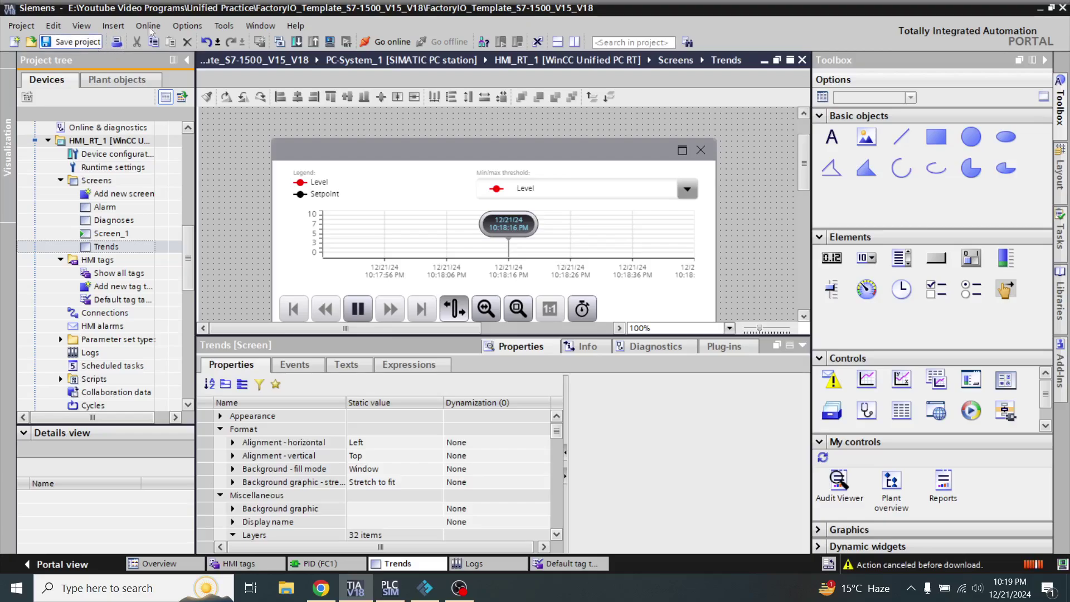
pyautogui.click(279, 42)
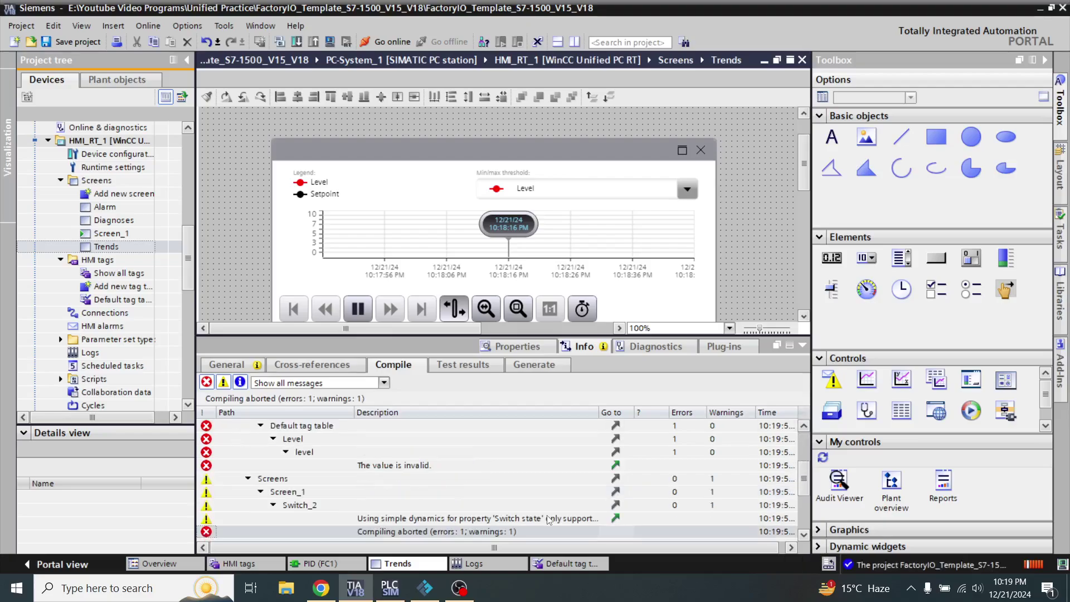
# Step: Go to the compile error on the level logging tag and set its logging cycle to T1s
pyautogui.click(615, 464)
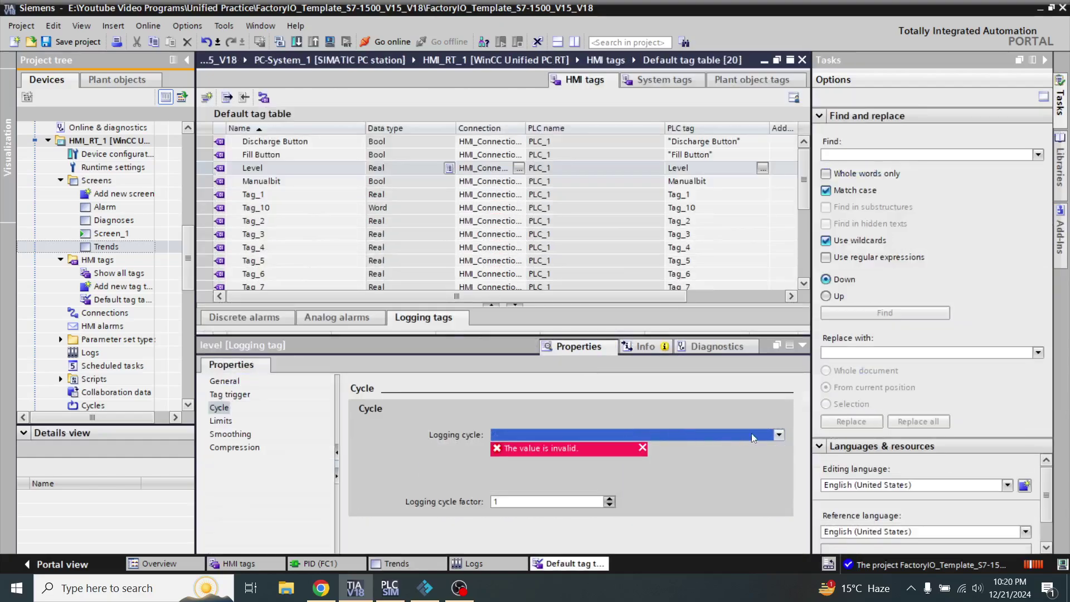
pyautogui.click(778, 435)
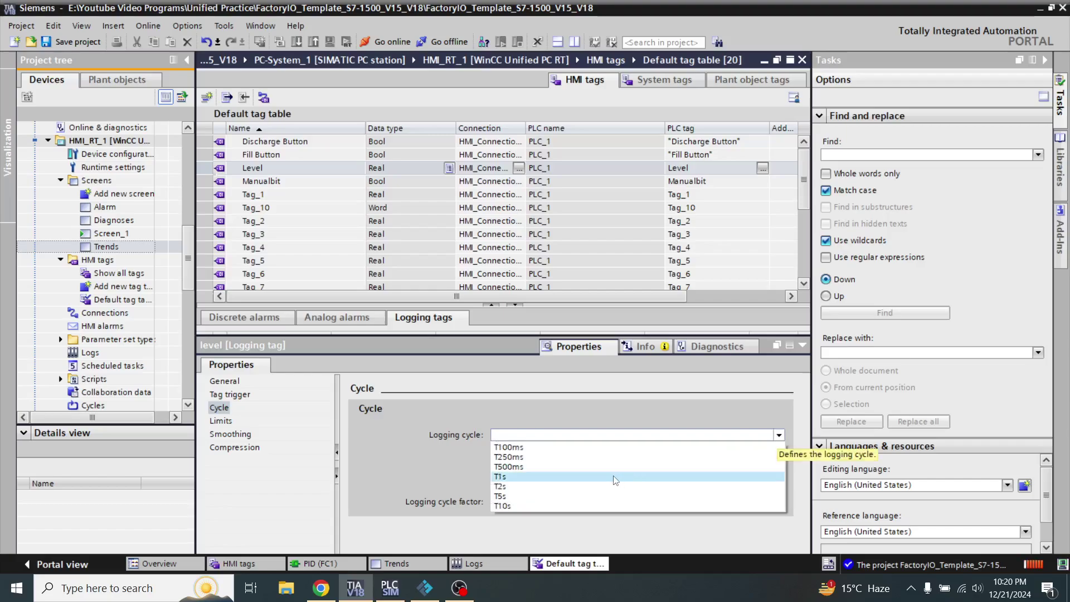
pyautogui.click(615, 478)
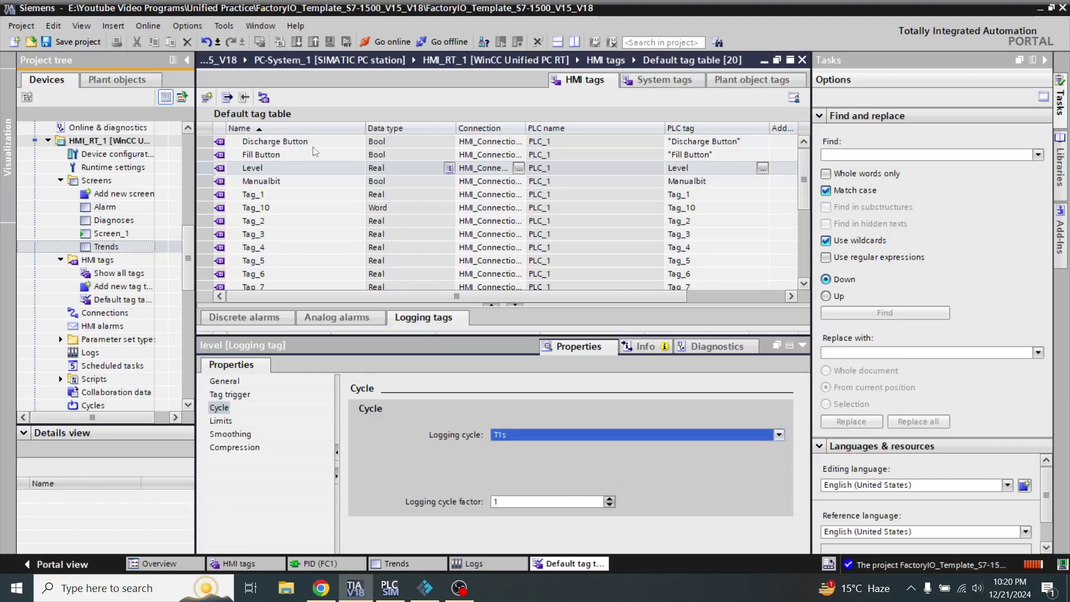
# Step: Save the project and start the HMI runtime simulation from the Trends screen
pyautogui.hotkey('ctrl', 's')
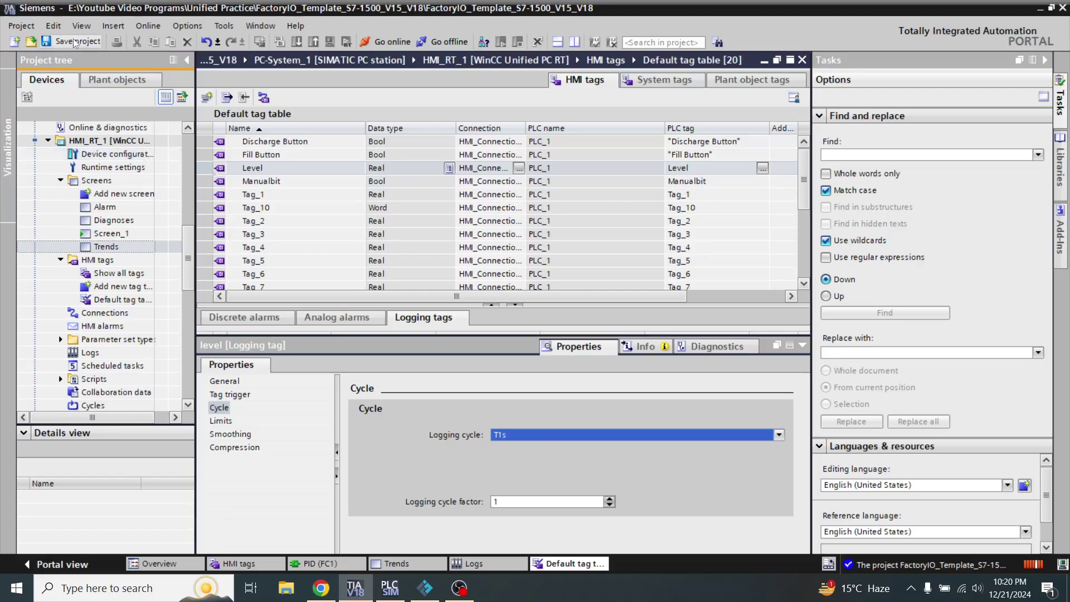
pyautogui.doubleClick(105, 246)
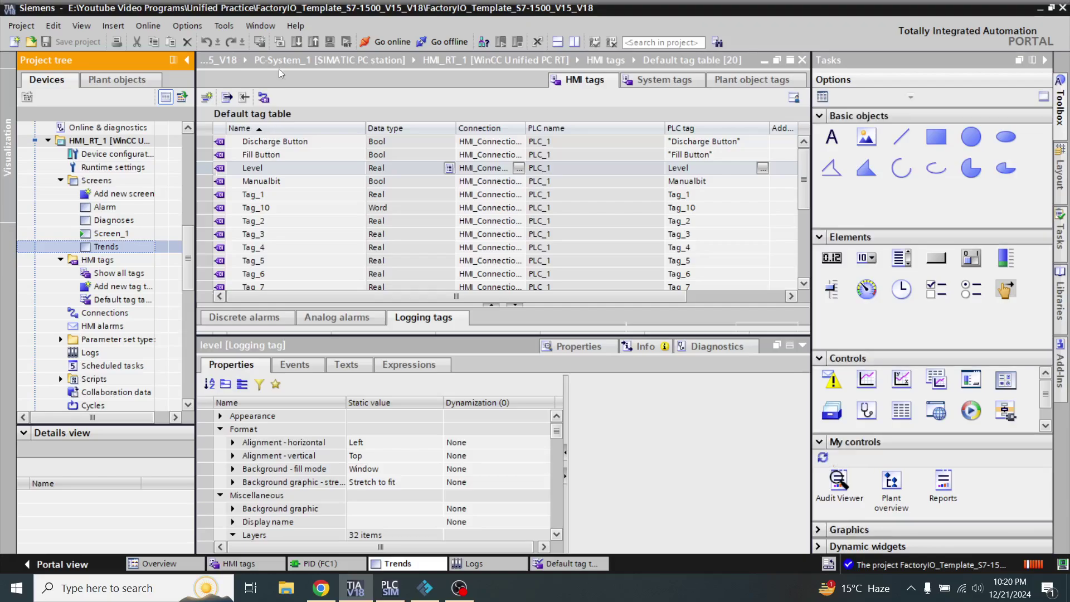
pyautogui.click(330, 42)
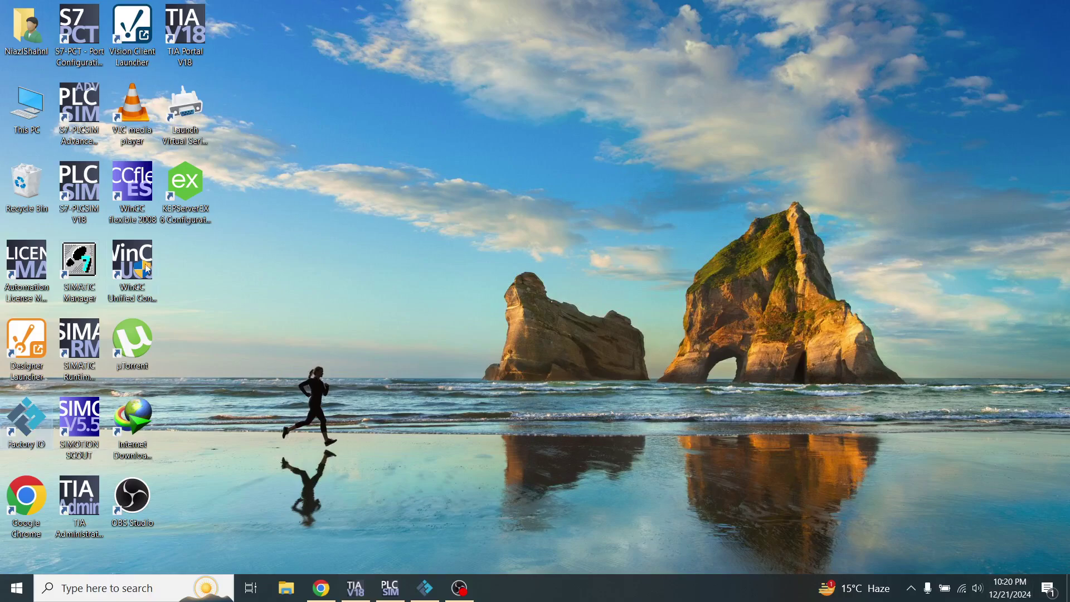
# Step: Launch SIMATIC Runtime Manager from the desktop and switch back to TIA Portal's load preview
pyautogui.click(142, 277)
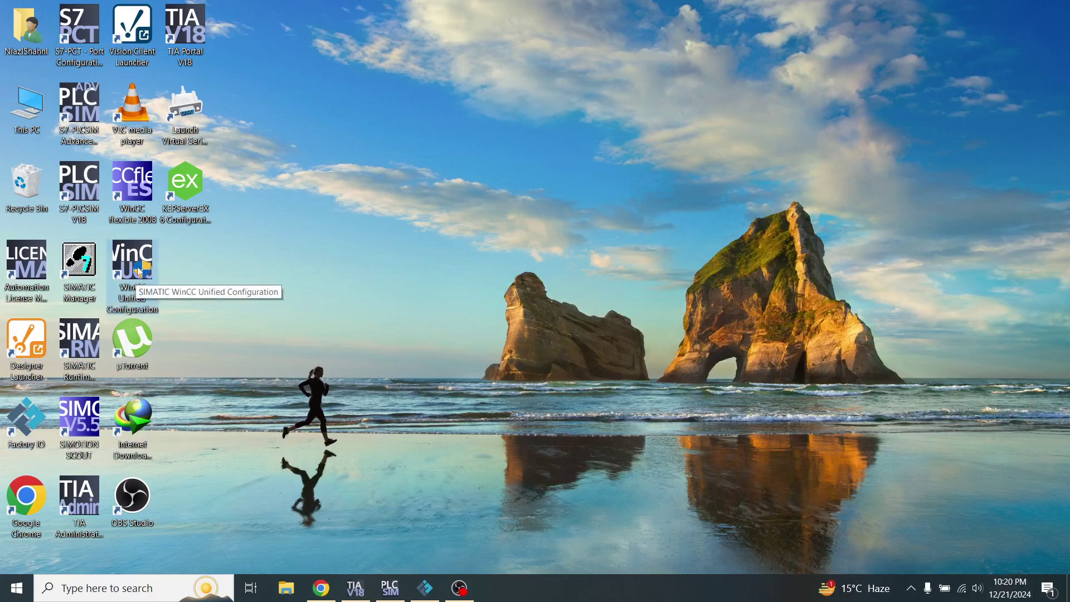
pyautogui.doubleClick(79, 342)
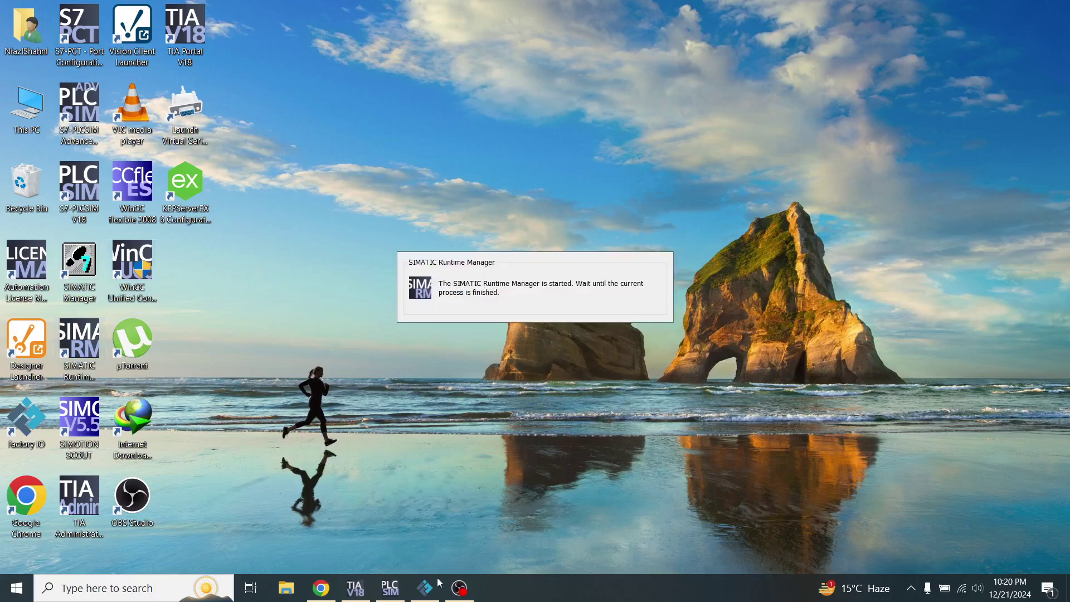
pyautogui.click(355, 588)
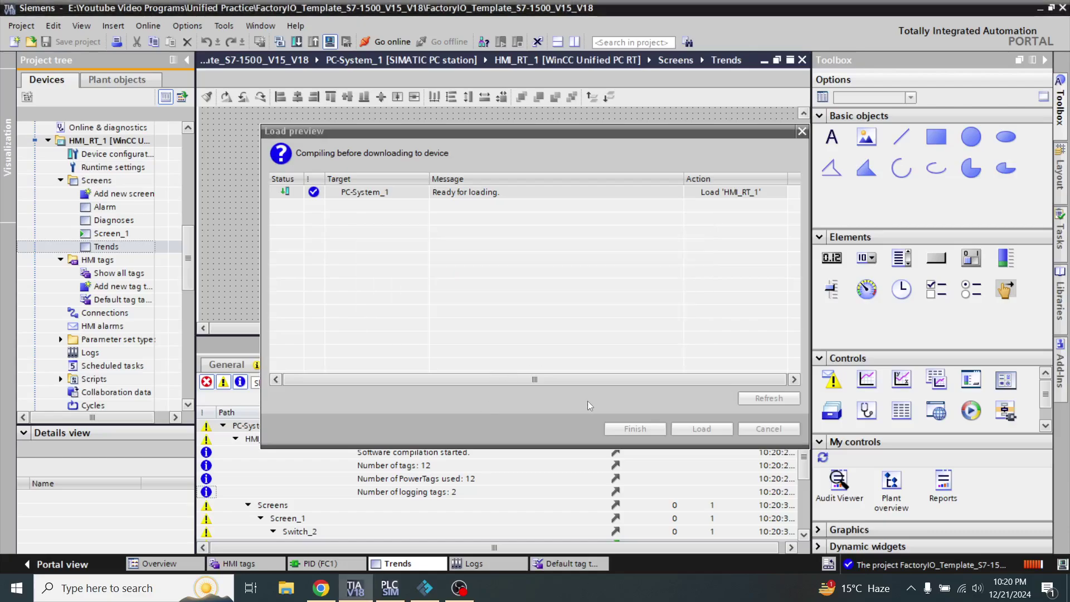
pyautogui.click(690, 427)
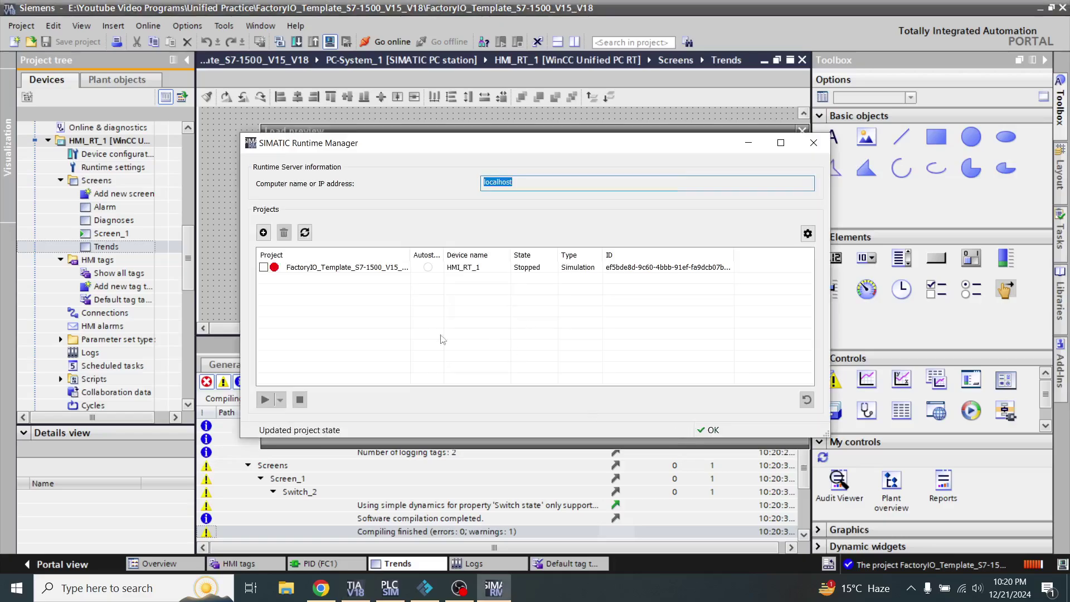
# Step: Try to start the FactoryIO_Template simulation project in SIMATIC Runtime Manager and return to the load preview
pyautogui.click(264, 267)
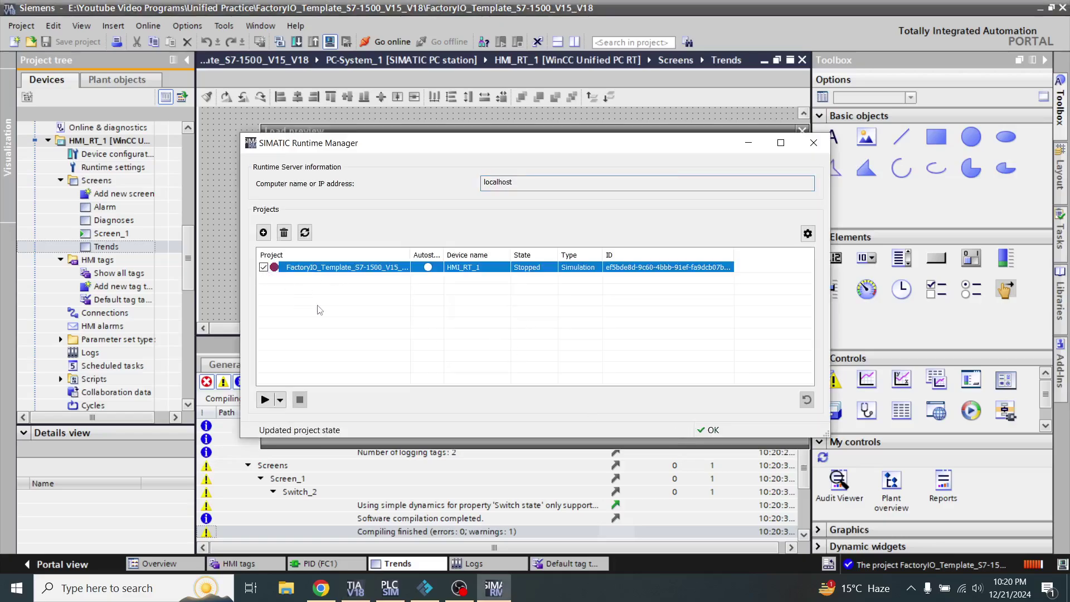
pyautogui.click(264, 400)
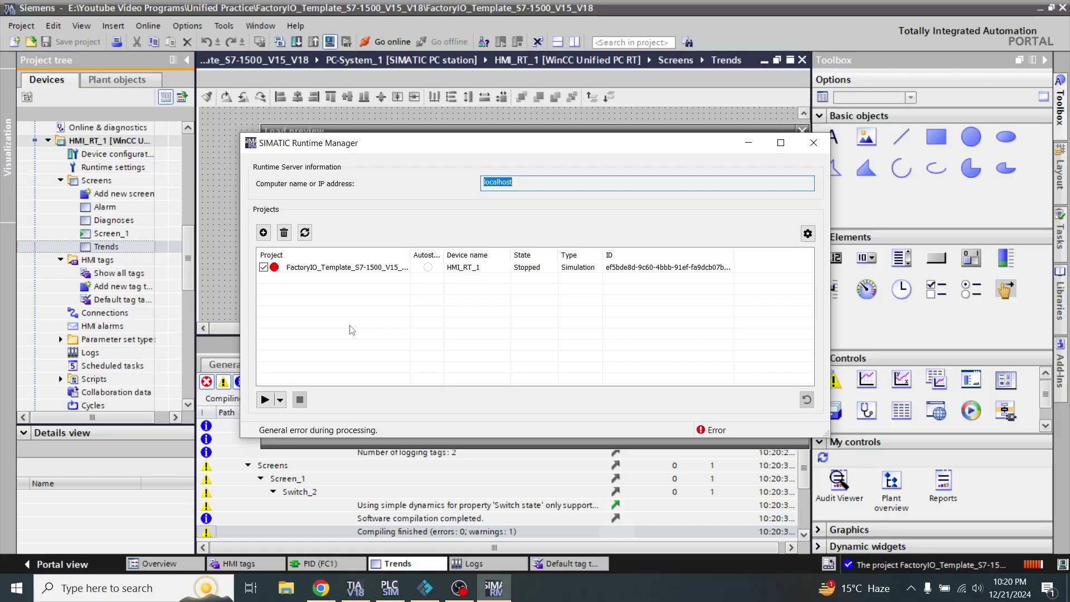
pyautogui.click(503, 595)
pyautogui.click(504, 598)
pyautogui.click(504, 597)
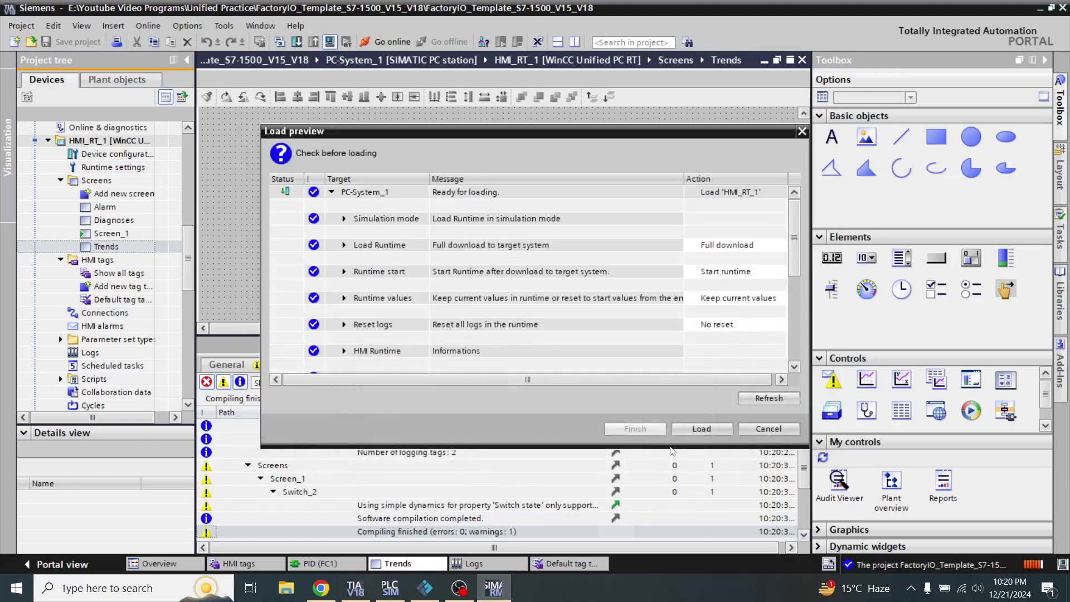
# Step: Load HMI_RT_1 to PC-System_1 in simulation mode and bring SIMATIC Runtime Manager to the front
pyautogui.click(690, 428)
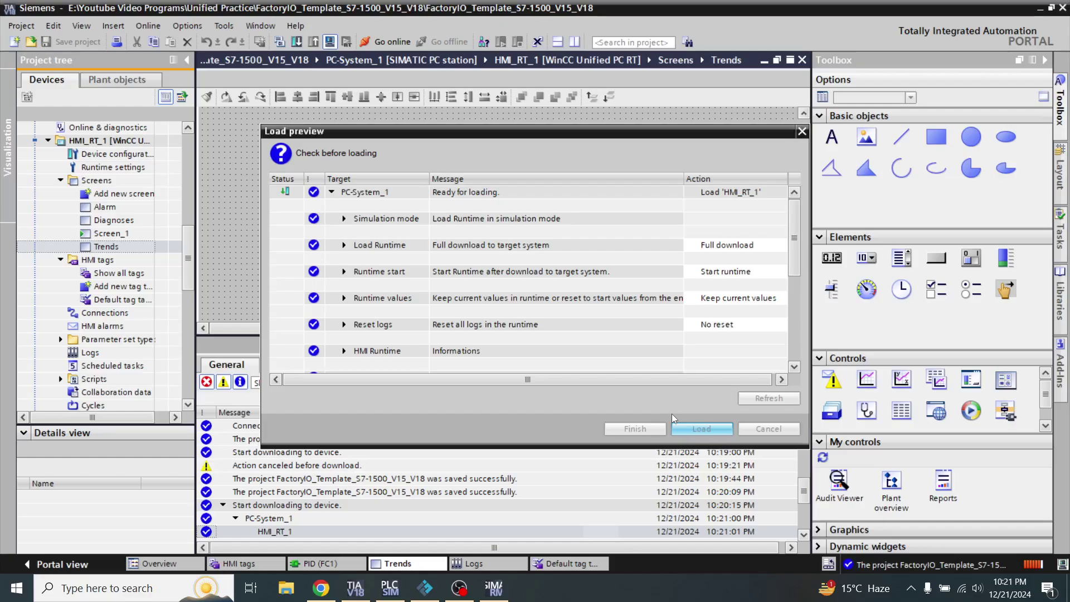
pyautogui.click(495, 589)
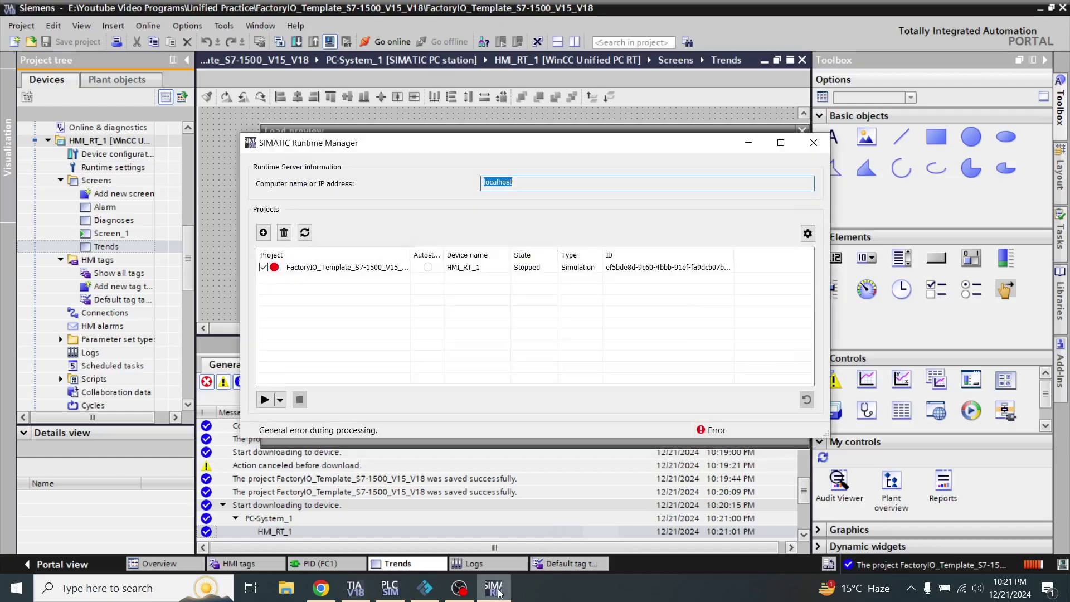
pyautogui.click(495, 589)
pyautogui.click(494, 589)
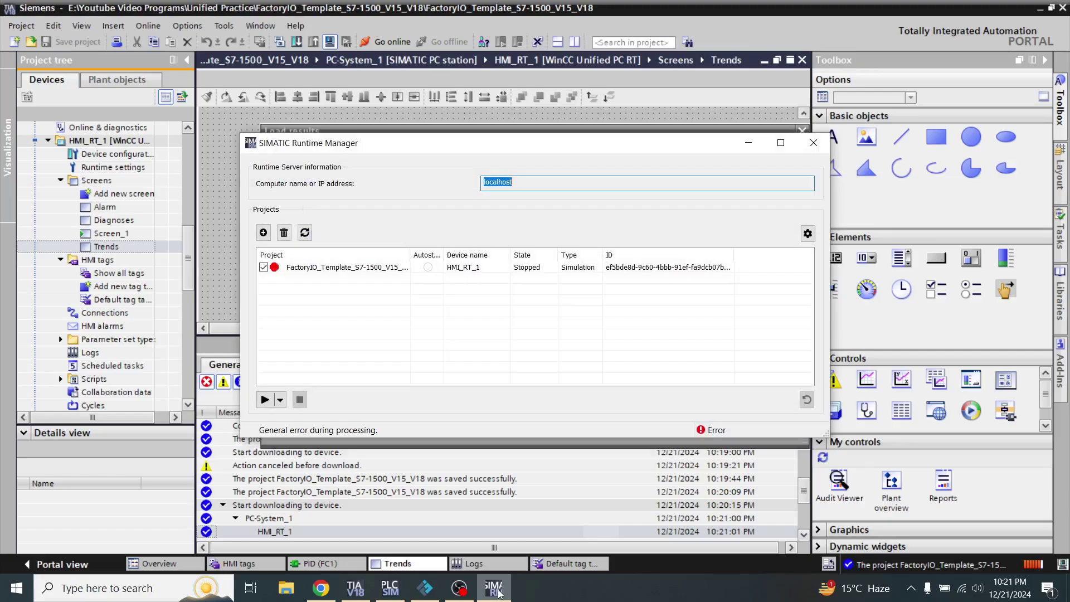
pyautogui.click(495, 589)
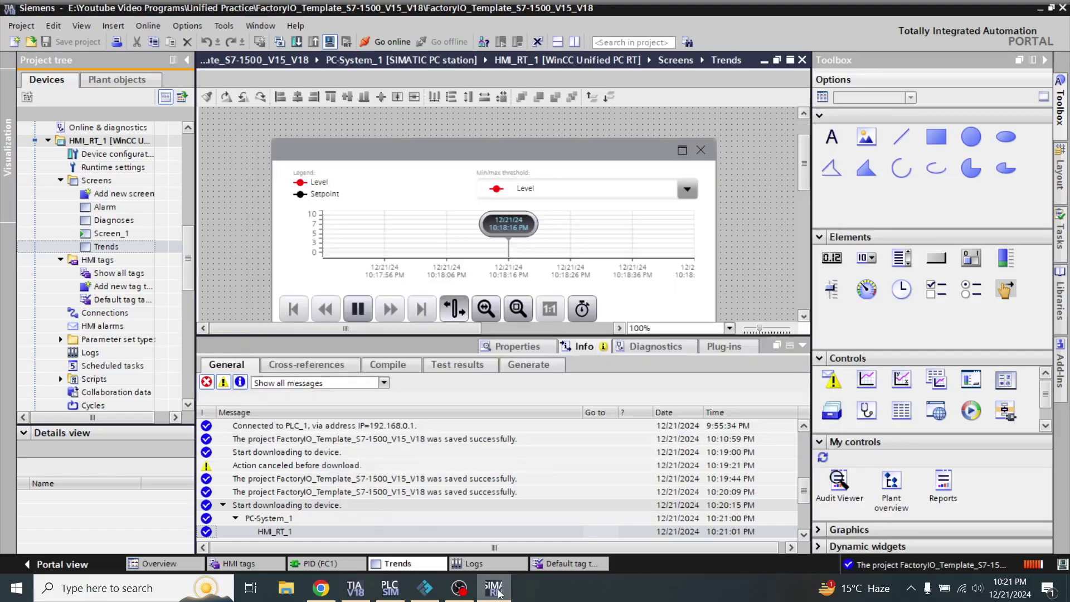
pyautogui.click(495, 589)
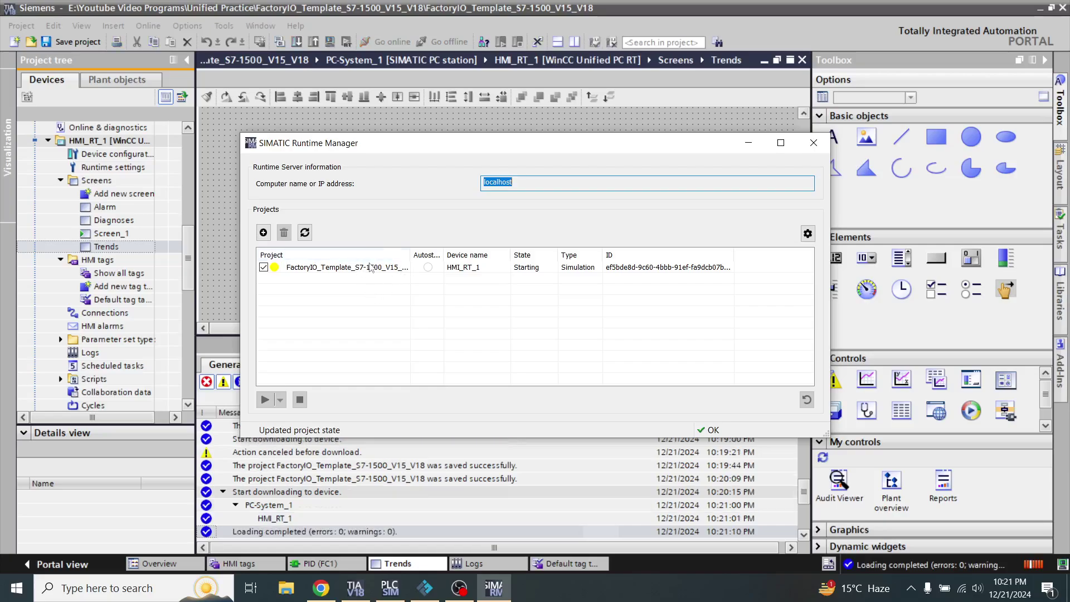
# Step: Select the FactoryIO_Template simulation project in SIMATIC Runtime Manager, refresh the project list to check its state, and return to TIA Portal
pyautogui.click(371, 268)
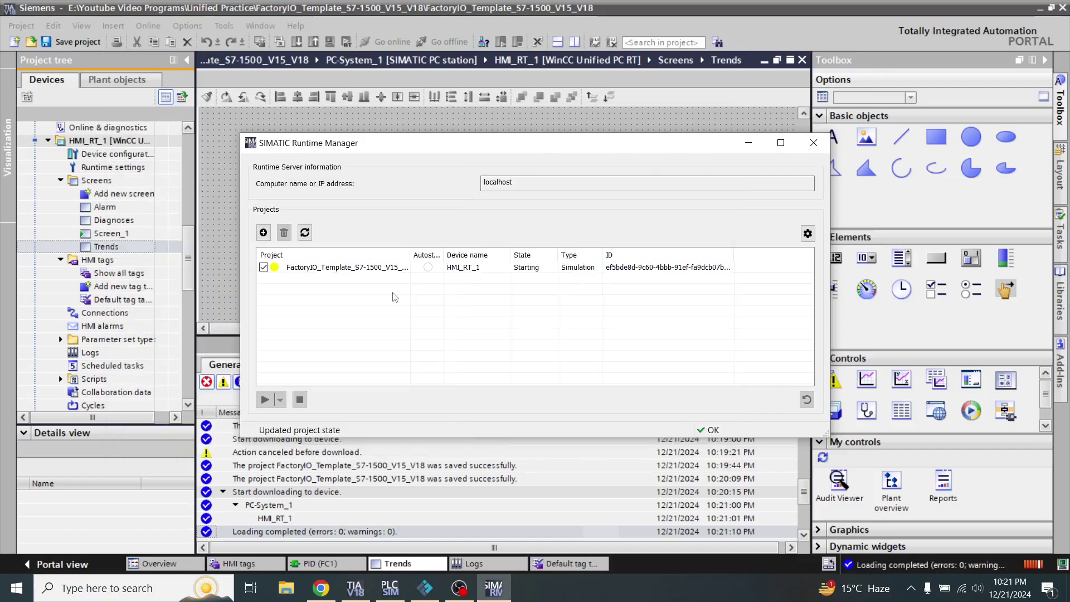
pyautogui.click(263, 268)
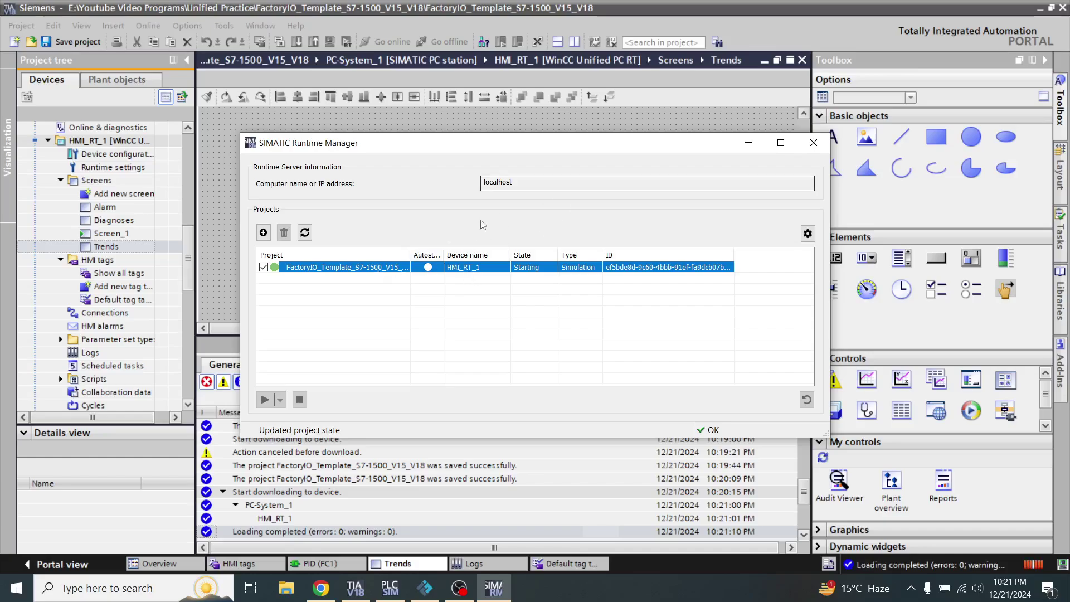
pyautogui.click(307, 234)
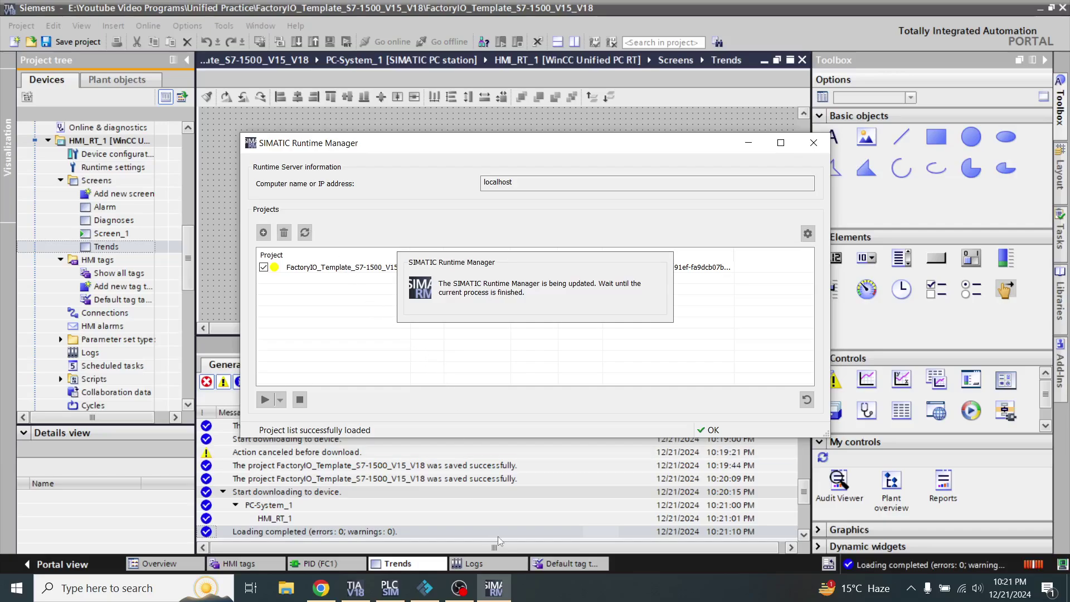
pyautogui.moveTo(508, 587)
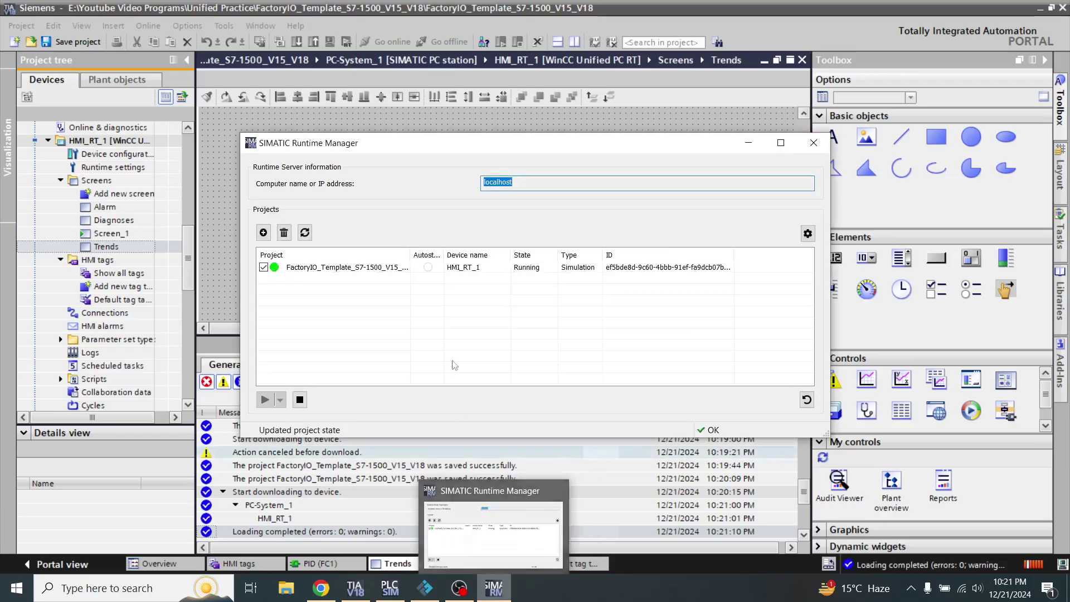
pyautogui.click(500, 594)
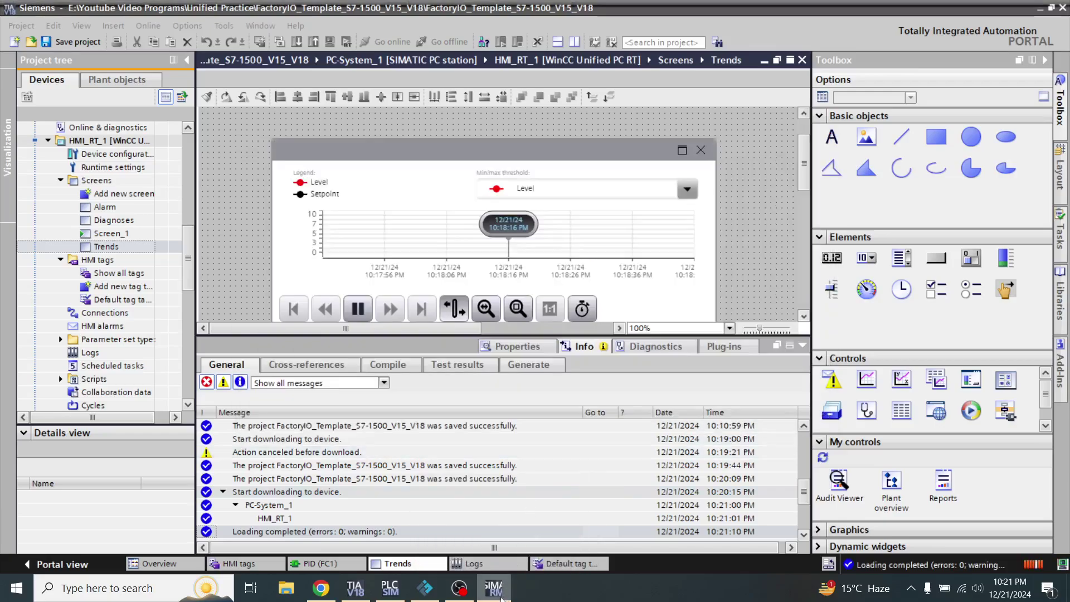
pyautogui.click(321, 588)
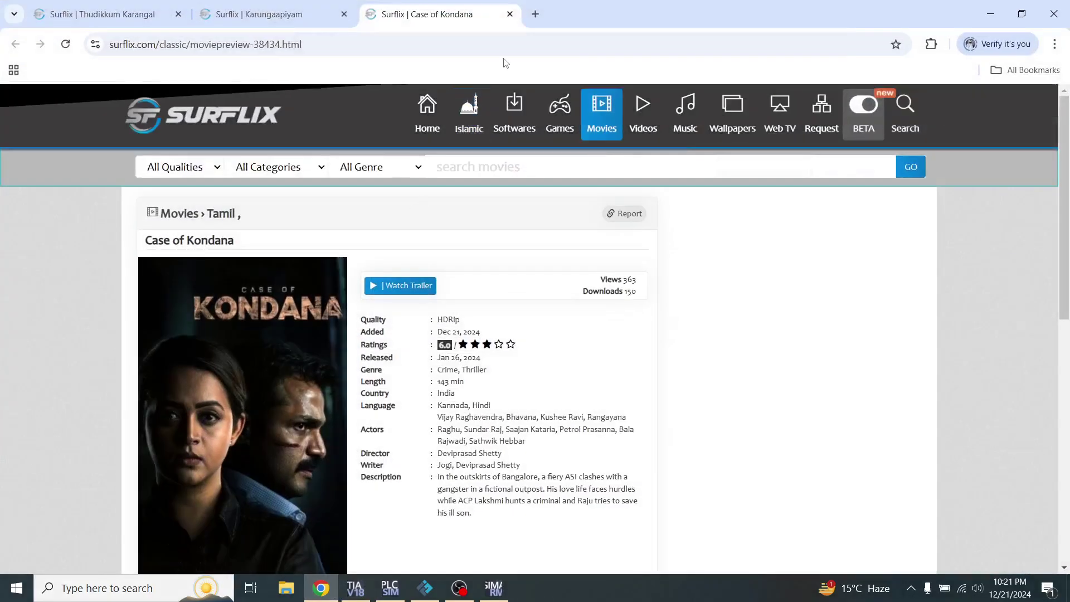
pyautogui.click(533, 18)
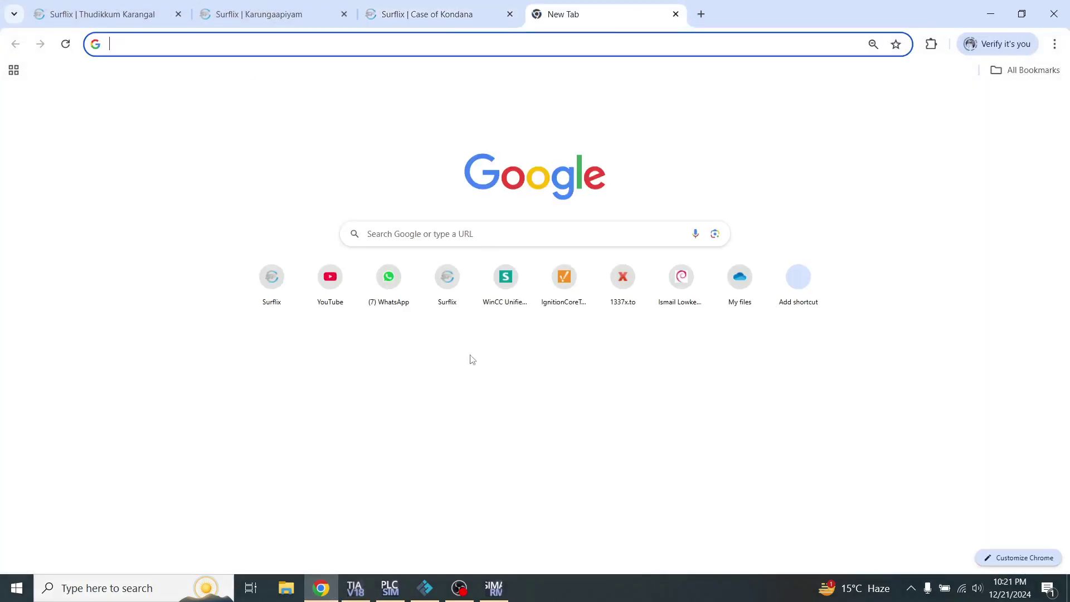
pyautogui.click(499, 297)
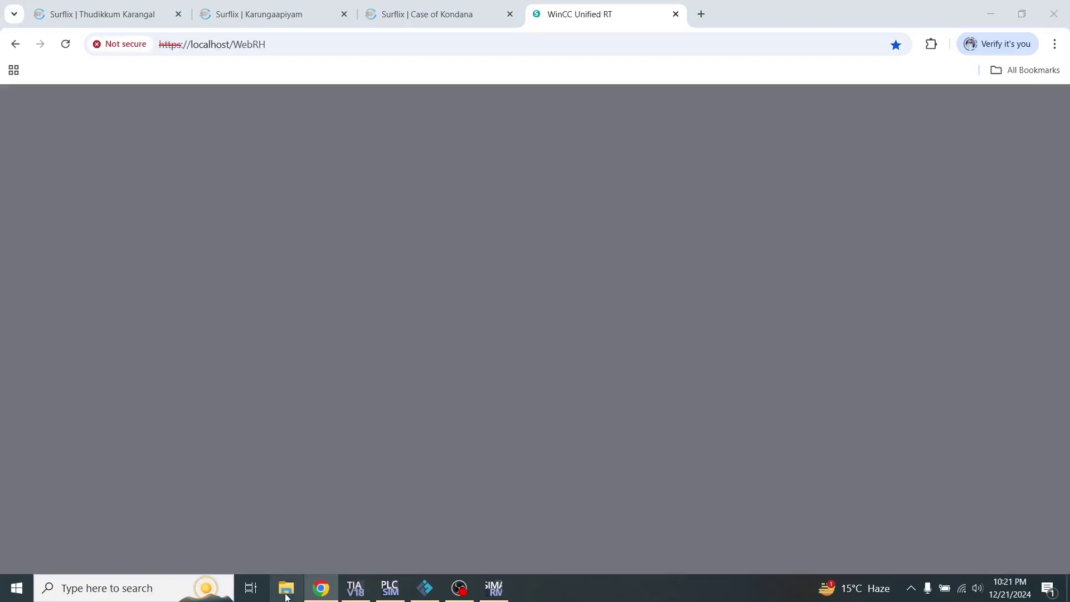
pyautogui.click(285, 594)
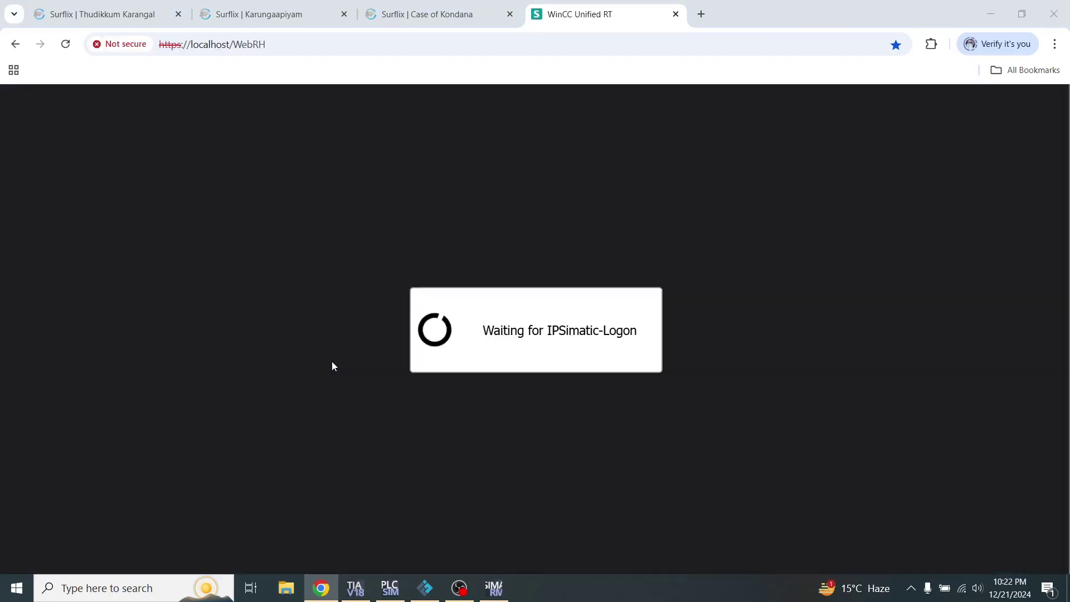
pyautogui.click(594, 19)
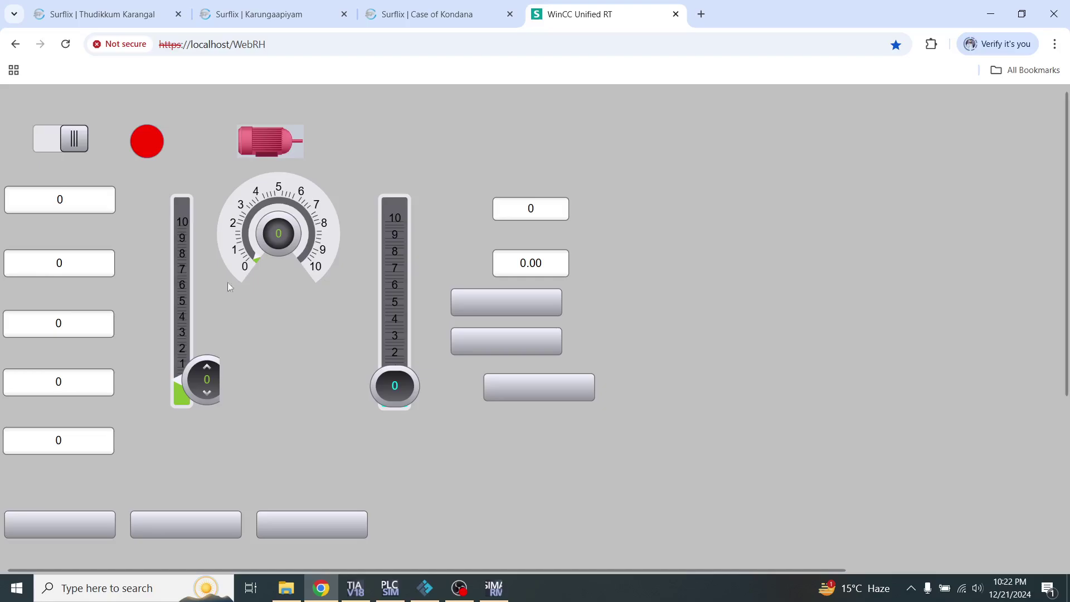
# Step: Set the second to fifth value fields in the runtime screen's input column to 2, 3, 0.1 and 1
pyautogui.click(79, 331)
pyautogui.click(67, 264)
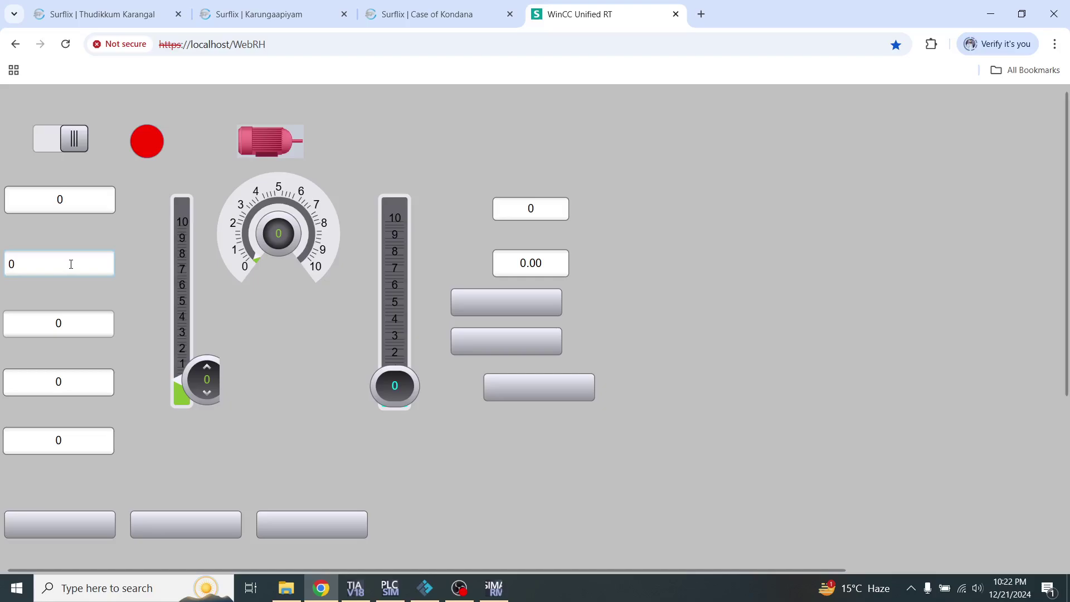
pyautogui.press('Return')
pyautogui.click(66, 323)
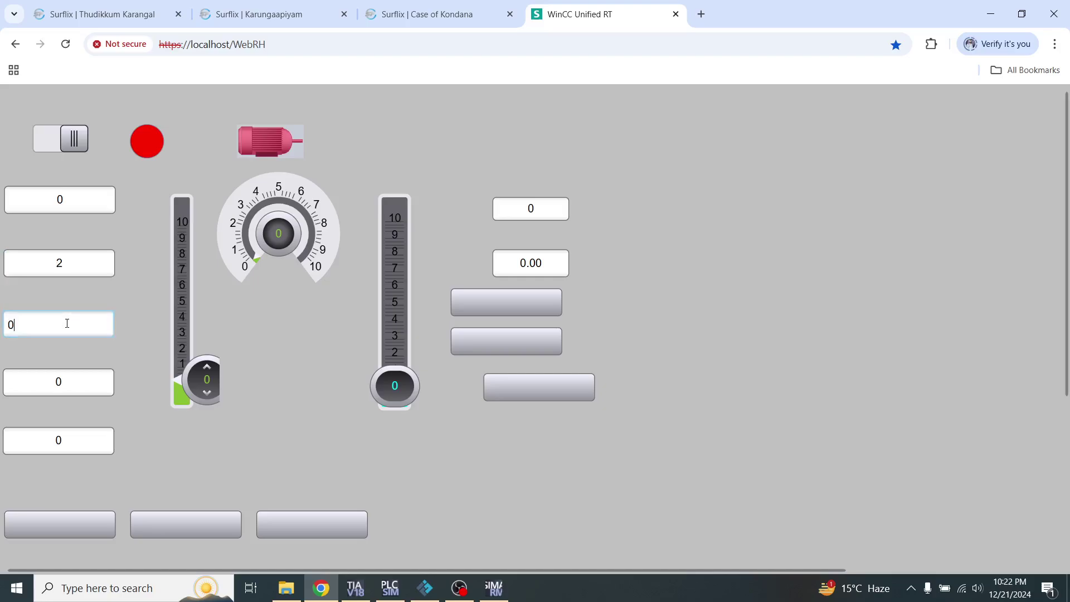
pyautogui.press('Return')
pyautogui.click(63, 385)
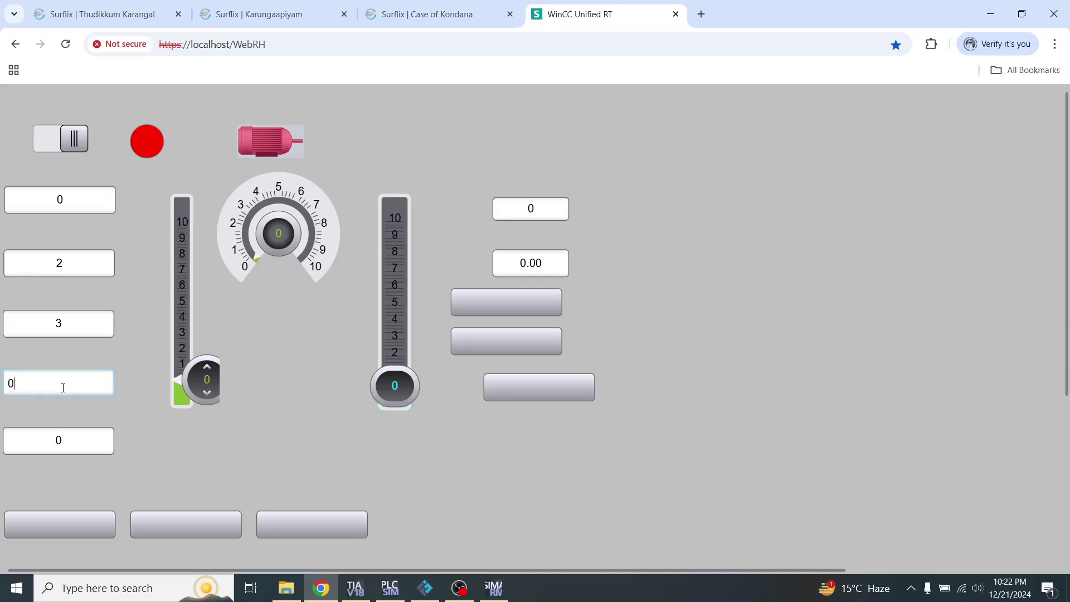
pyautogui.write('0.1')
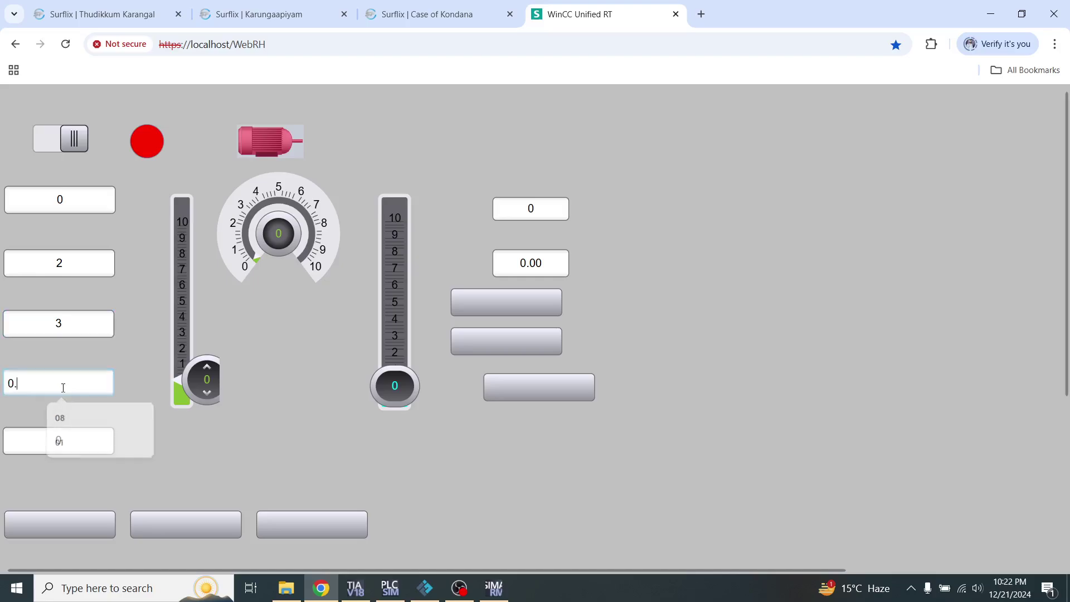
pyautogui.press('Return')
pyautogui.click(63, 437)
pyautogui.write('1')
pyautogui.press('Return')
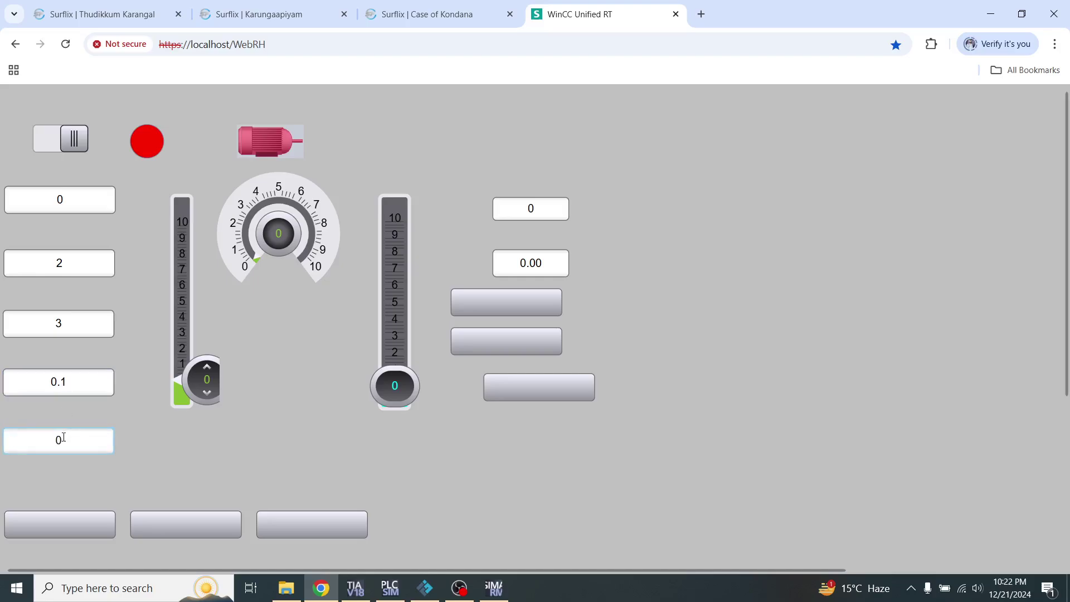
# Step: Toggle the slide switch above the value fields twice and set the green setpoint slider to 5
pyautogui.click(76, 142)
pyautogui.click(77, 142)
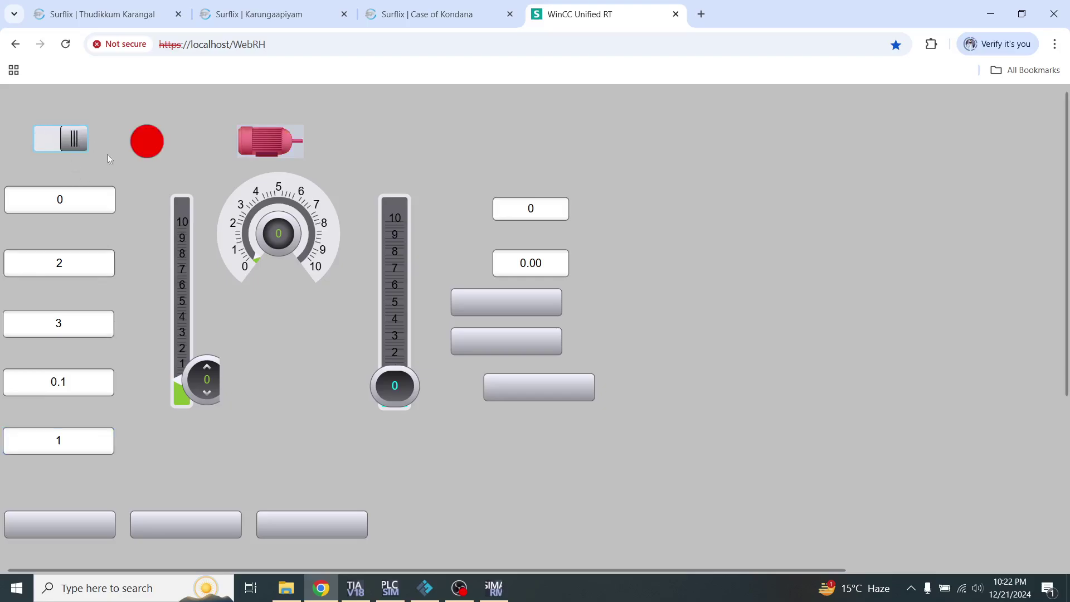
pyautogui.moveTo(202, 375); pyautogui.dragTo(207, 301)
# Step: Switch to Factory IO, leave the driver configuration, run the tank scene, and return to the runtime page in Chrome
pyautogui.click(424, 586)
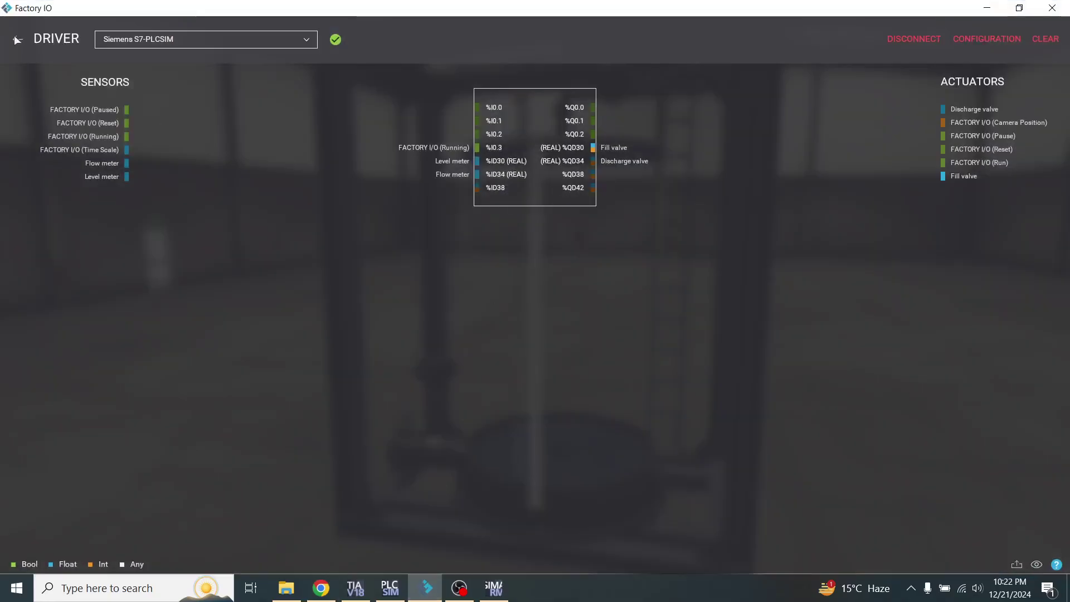
pyautogui.click(17, 39)
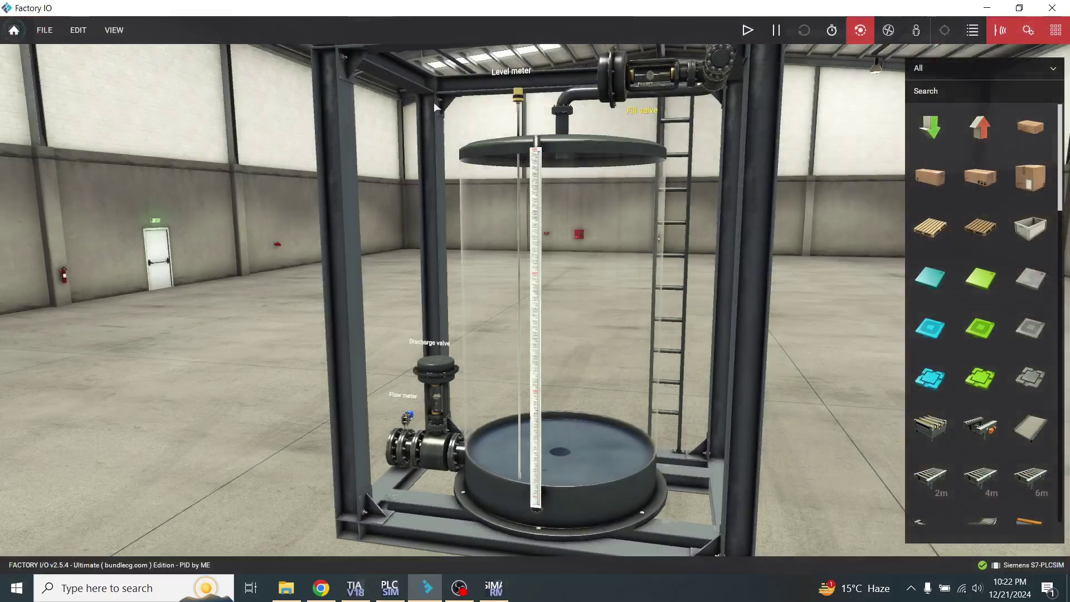
pyautogui.click(748, 32)
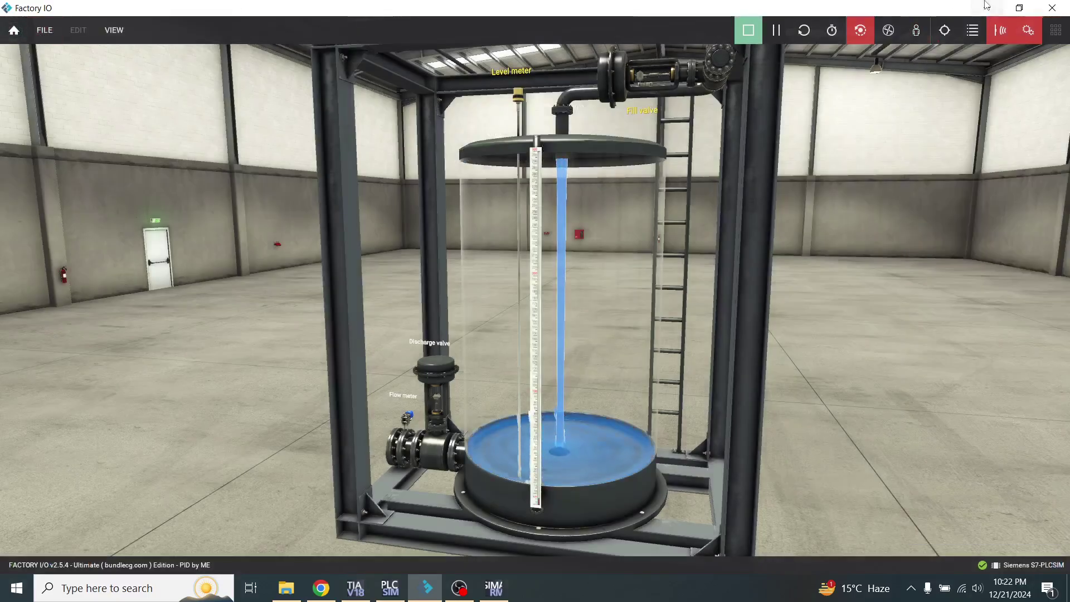
pyautogui.hotkey('alt', 'Tab')
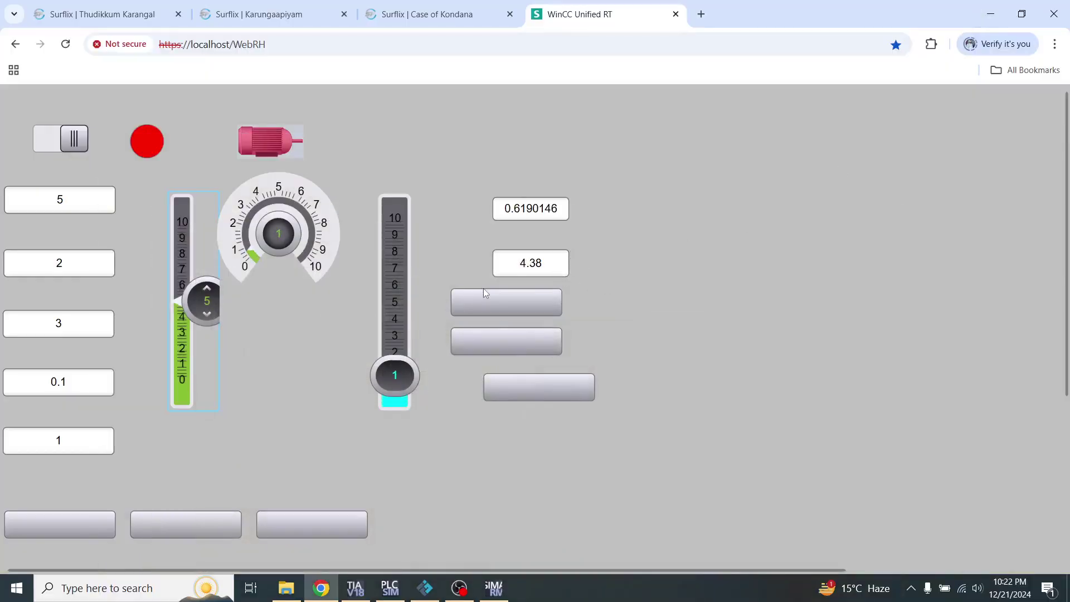
# Step: Open the Trends screen in the runtime and set the trend control's min/max threshold selection to Setpoint
pyautogui.click(309, 526)
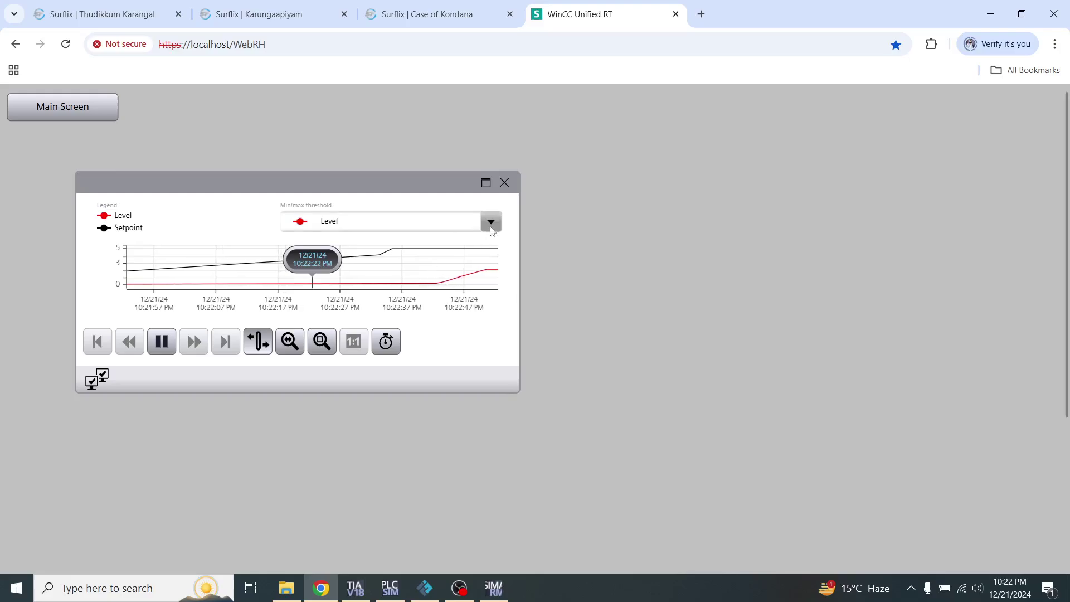
pyautogui.click(440, 221)
pyautogui.click(458, 258)
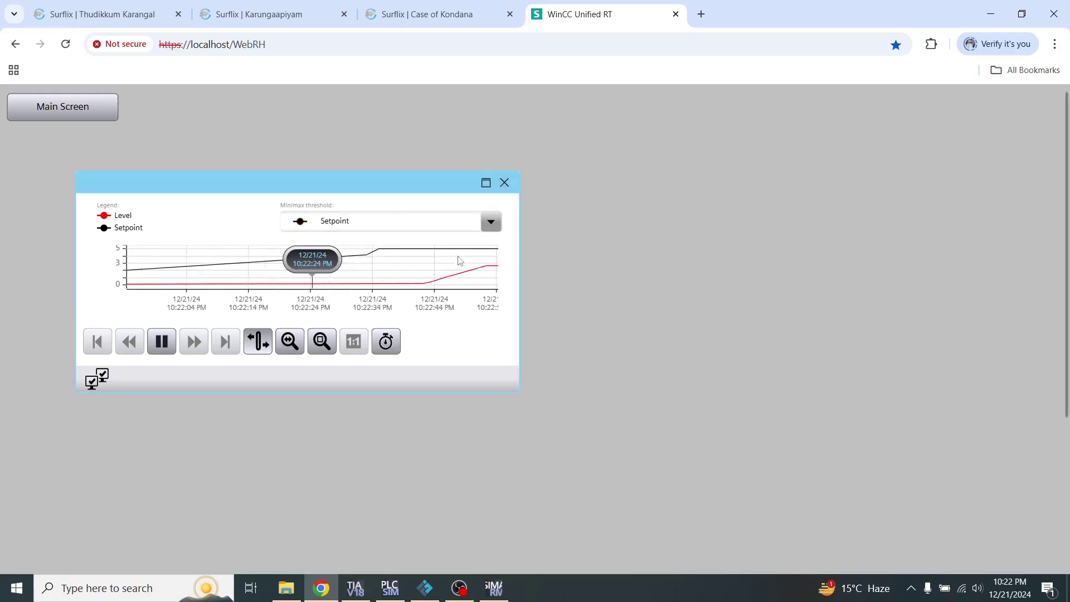
# Step: Examine the Level and Setpoint trend curves while alternating the min/max threshold selection between them, ending on Setpoint
pyautogui.click(455, 221)
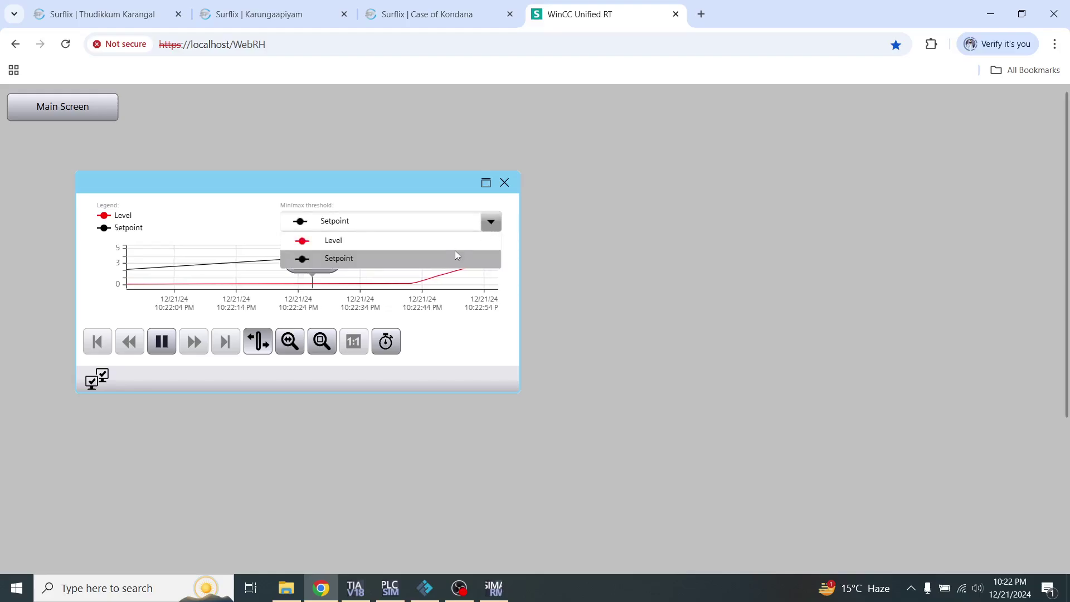
pyautogui.click(456, 256)
pyautogui.click(470, 221)
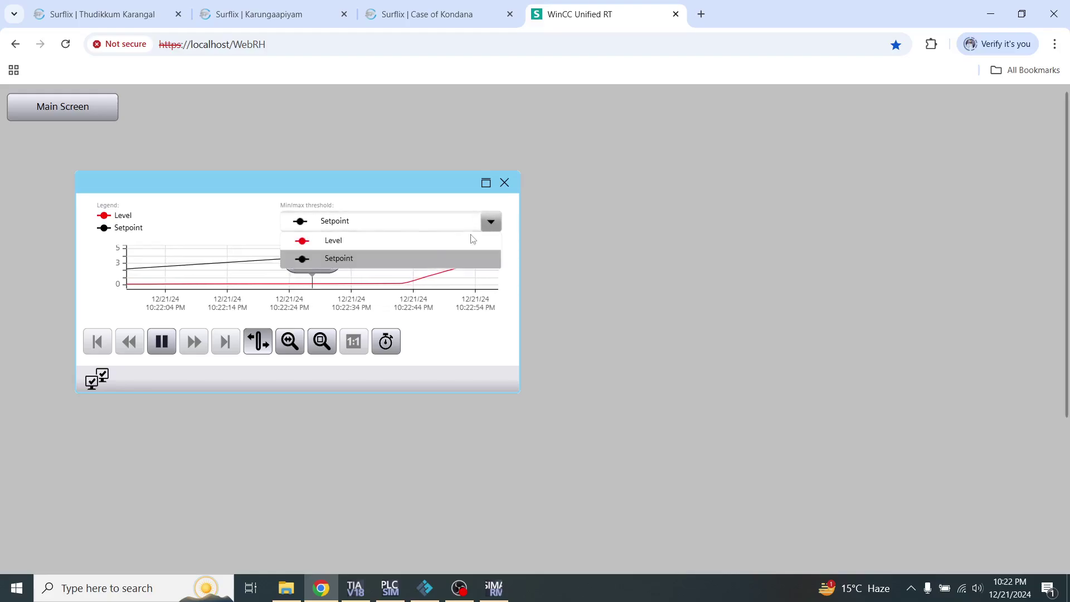
pyautogui.click(440, 241)
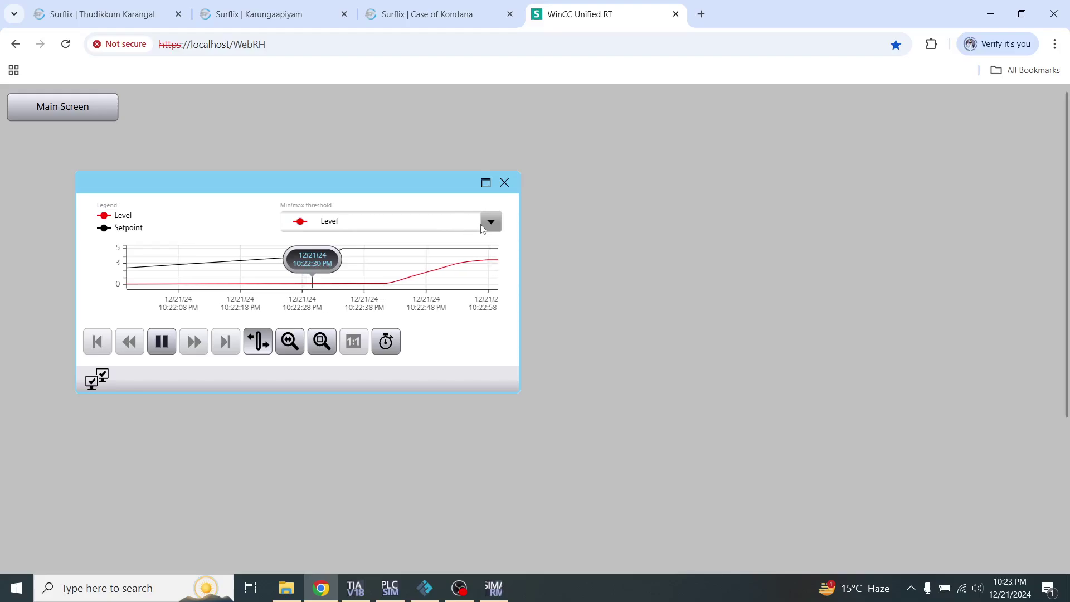
pyautogui.click(491, 223)
pyautogui.click(461, 265)
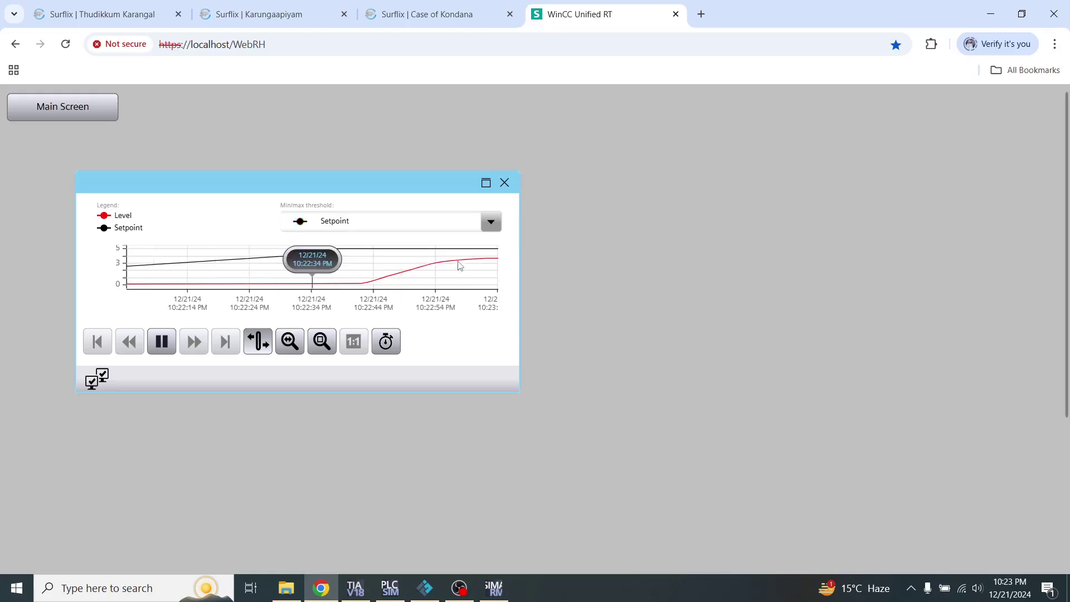
pyautogui.click(491, 222)
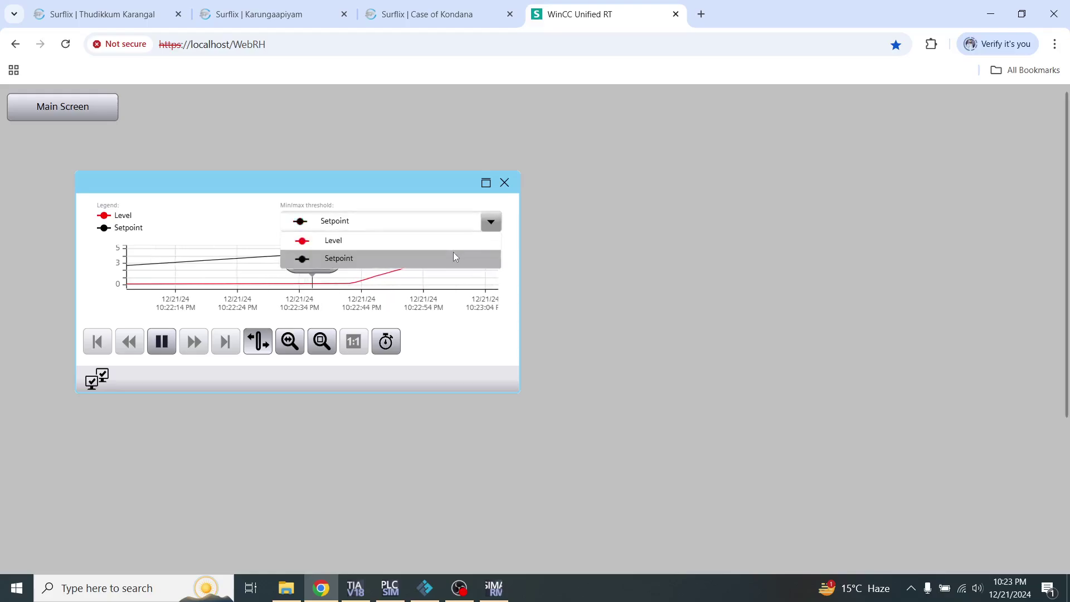
pyautogui.click(442, 241)
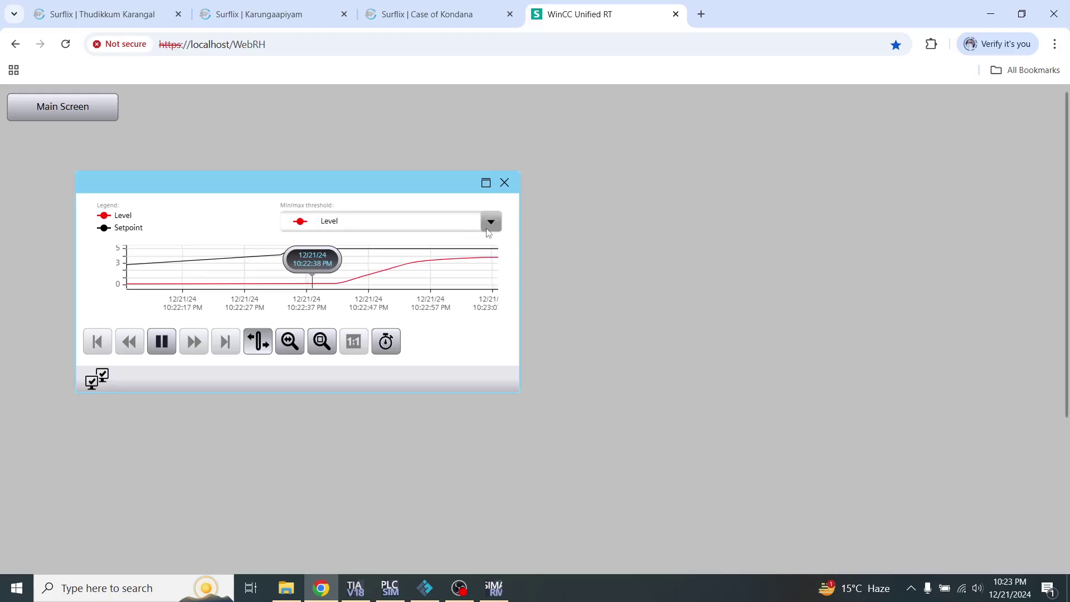
pyautogui.click(489, 227)
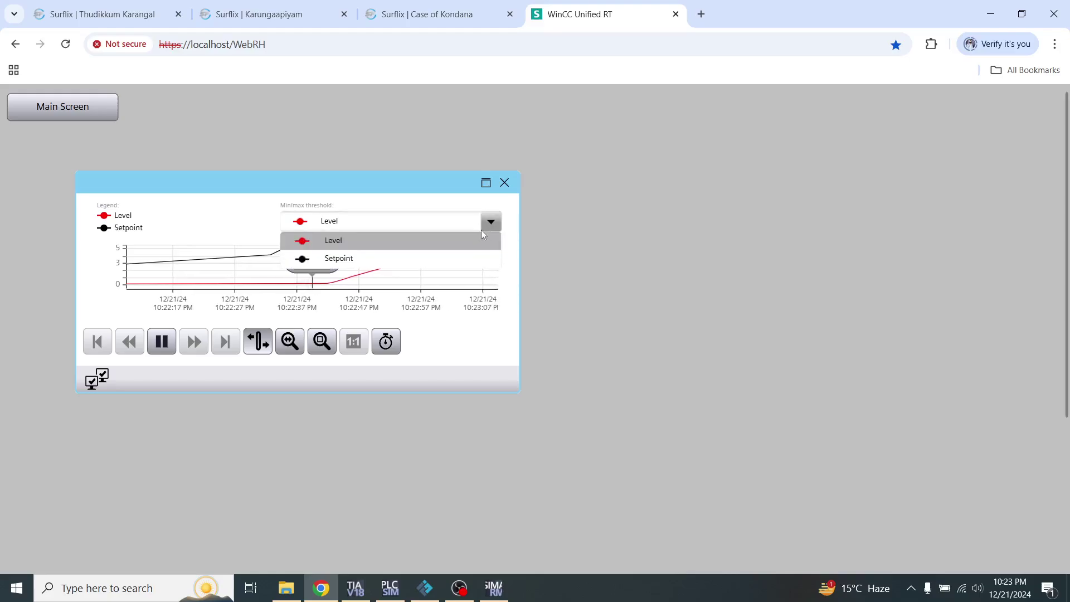
pyautogui.click(444, 262)
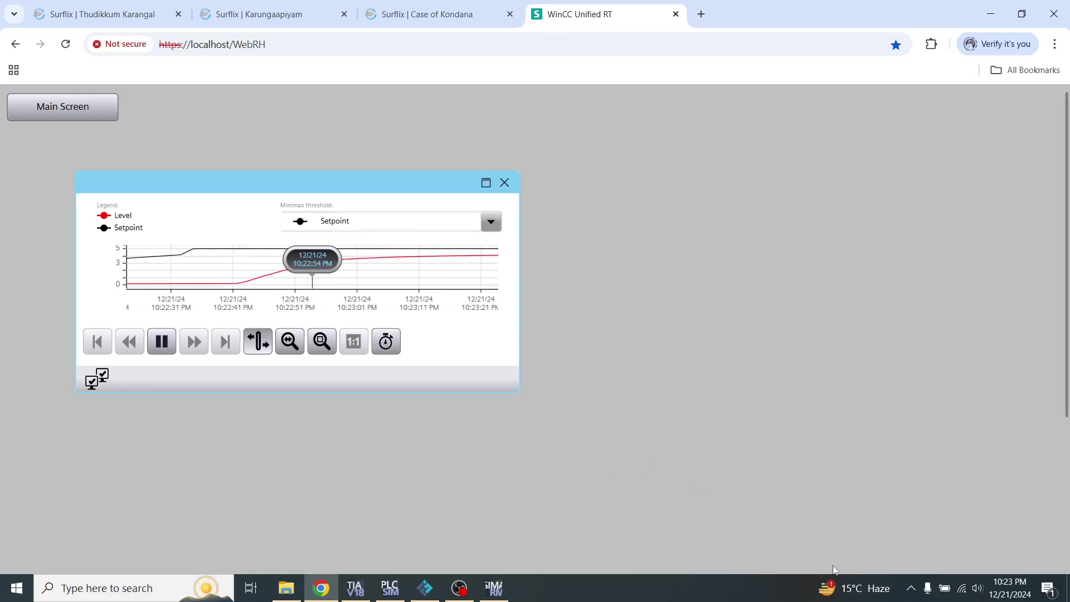
# Step: Show the hidden icons of the Windows notification area
pyautogui.click(912, 595)
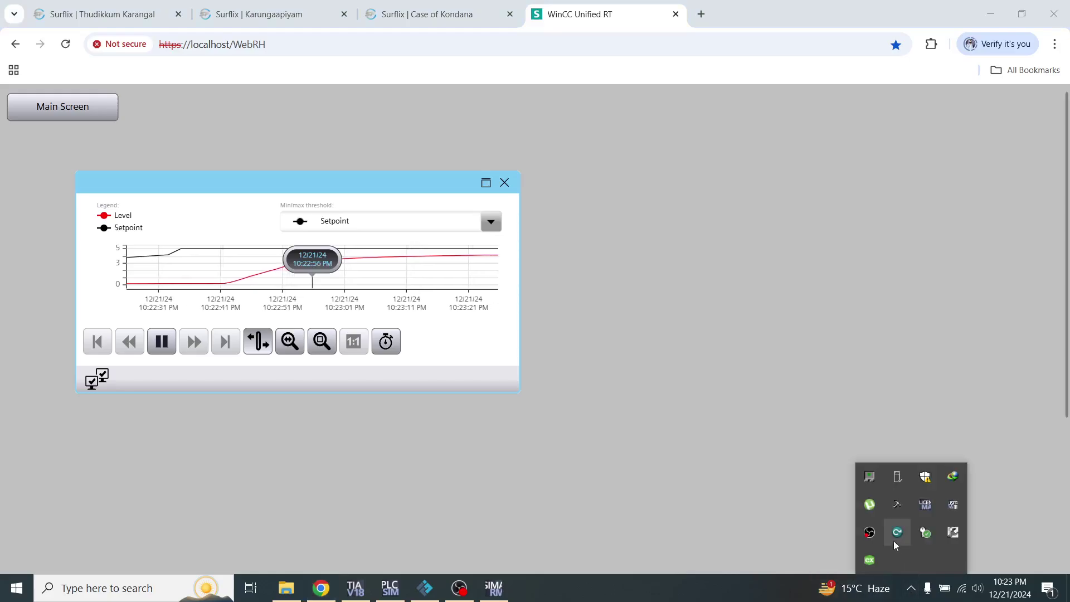